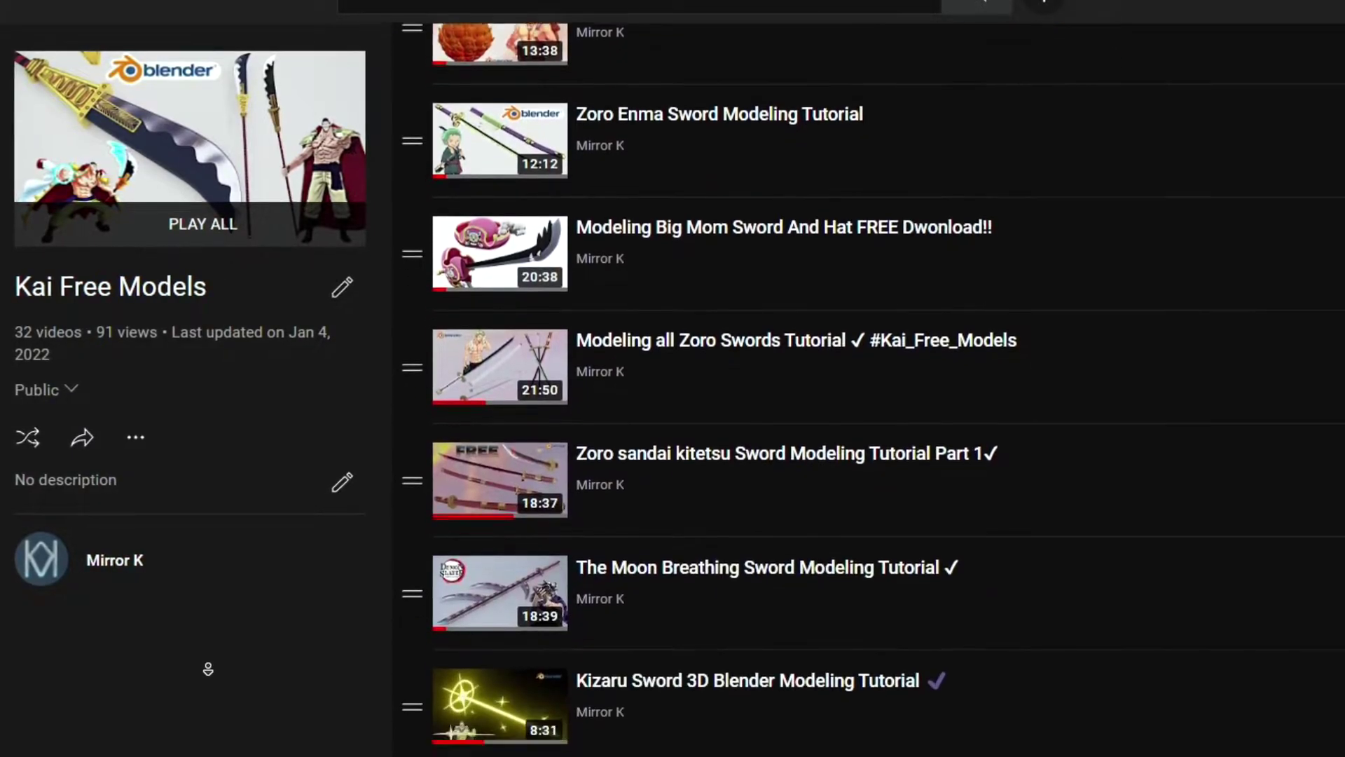
- Scroll down the Kai Free Models playlist, launch Blender from the desktop shortcut, and click PLAY! to start matchmaking
scroll(207, 669, "down", 8)
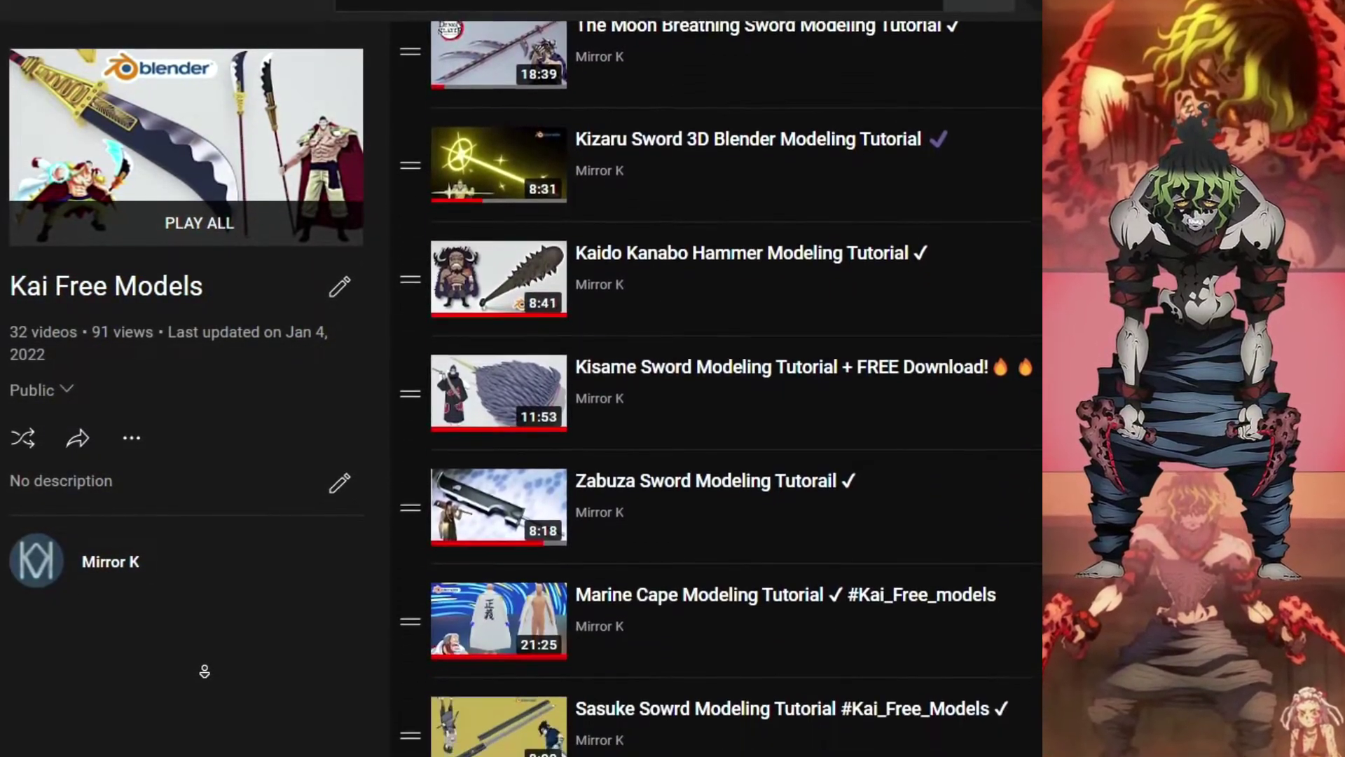
scroll(203, 672, "down", 8)
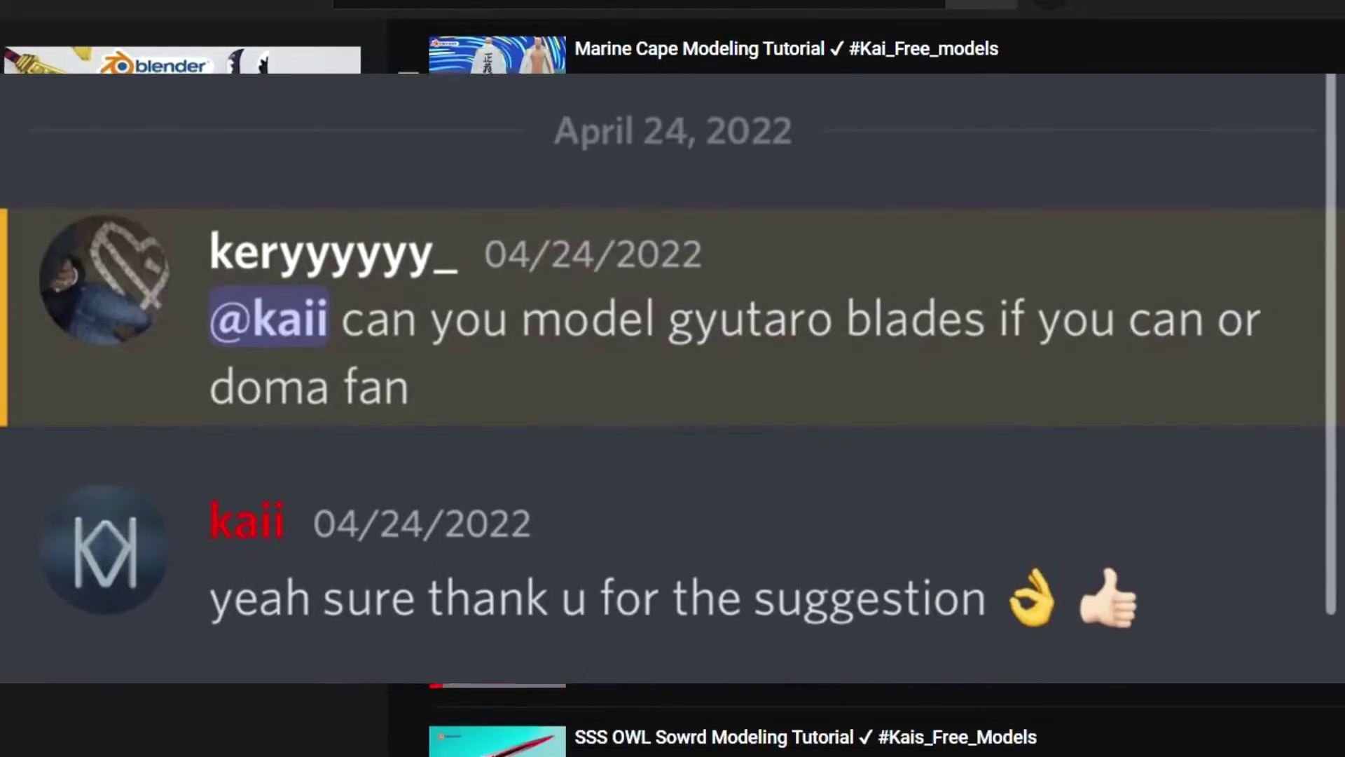
scroll(199, 674, "down", 8)
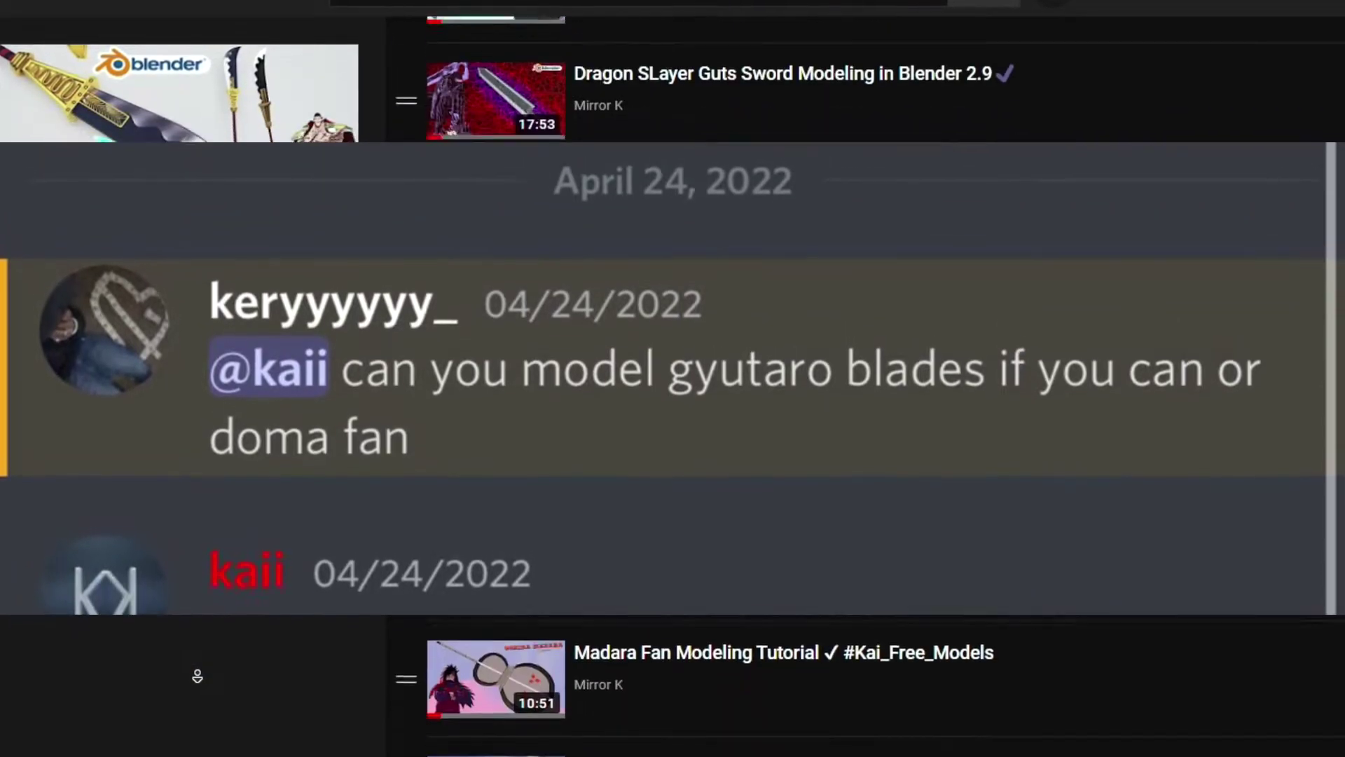
scroll(196, 677, "down", 4)
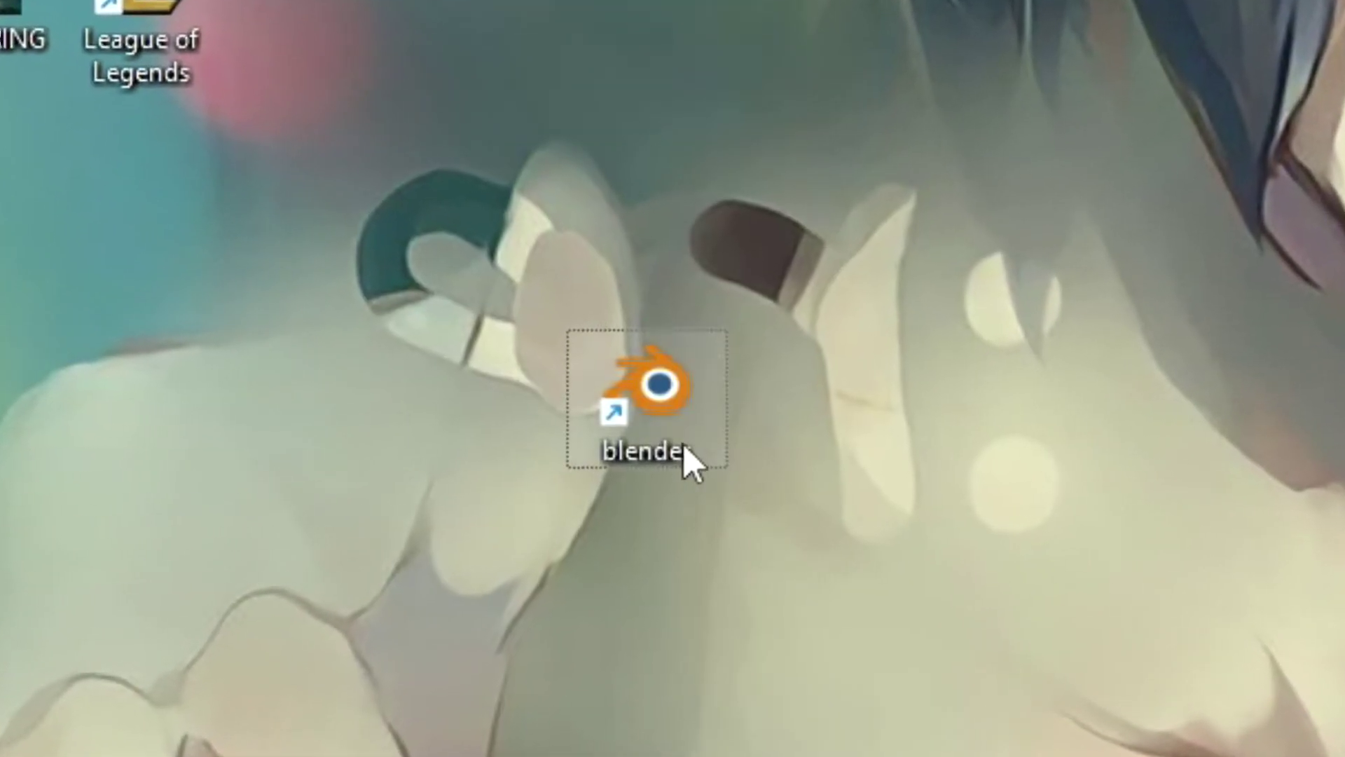
double_click(685, 448)
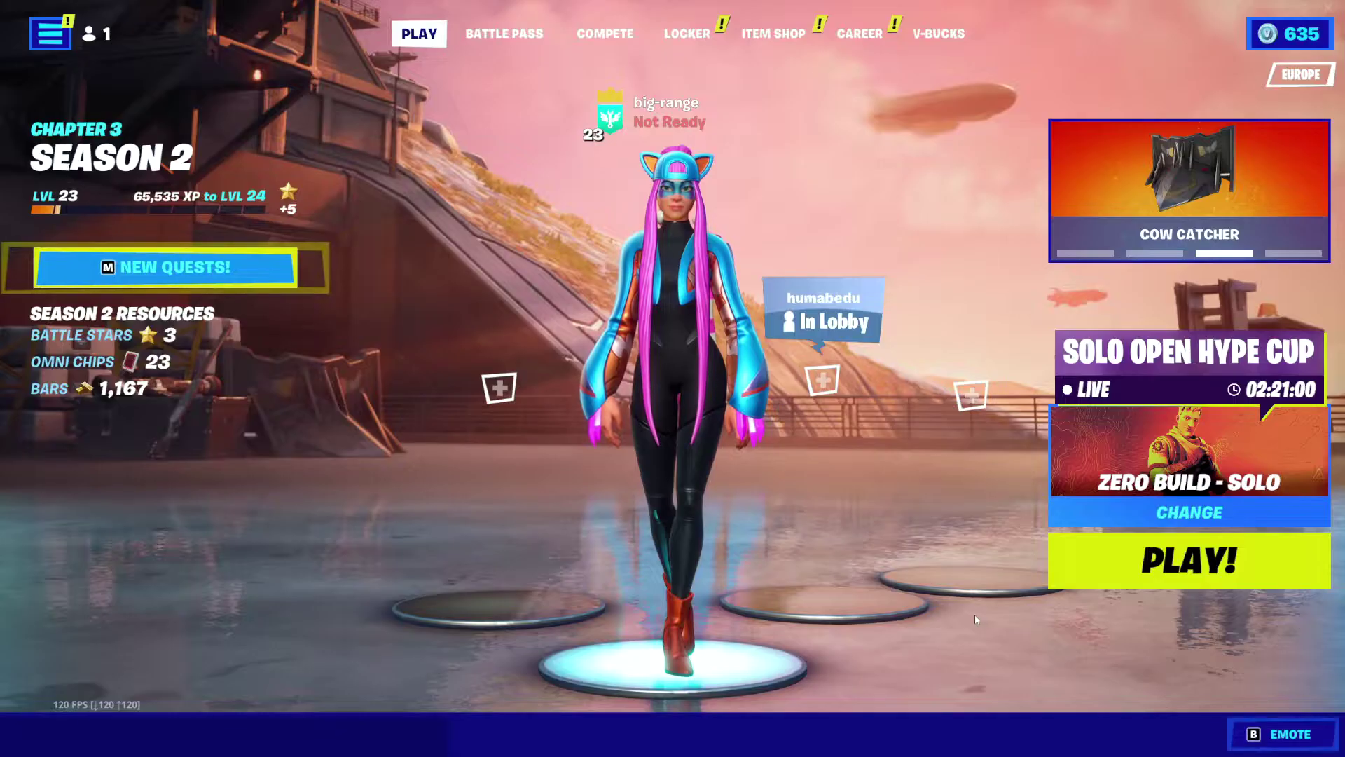
left_click(1094, 568)
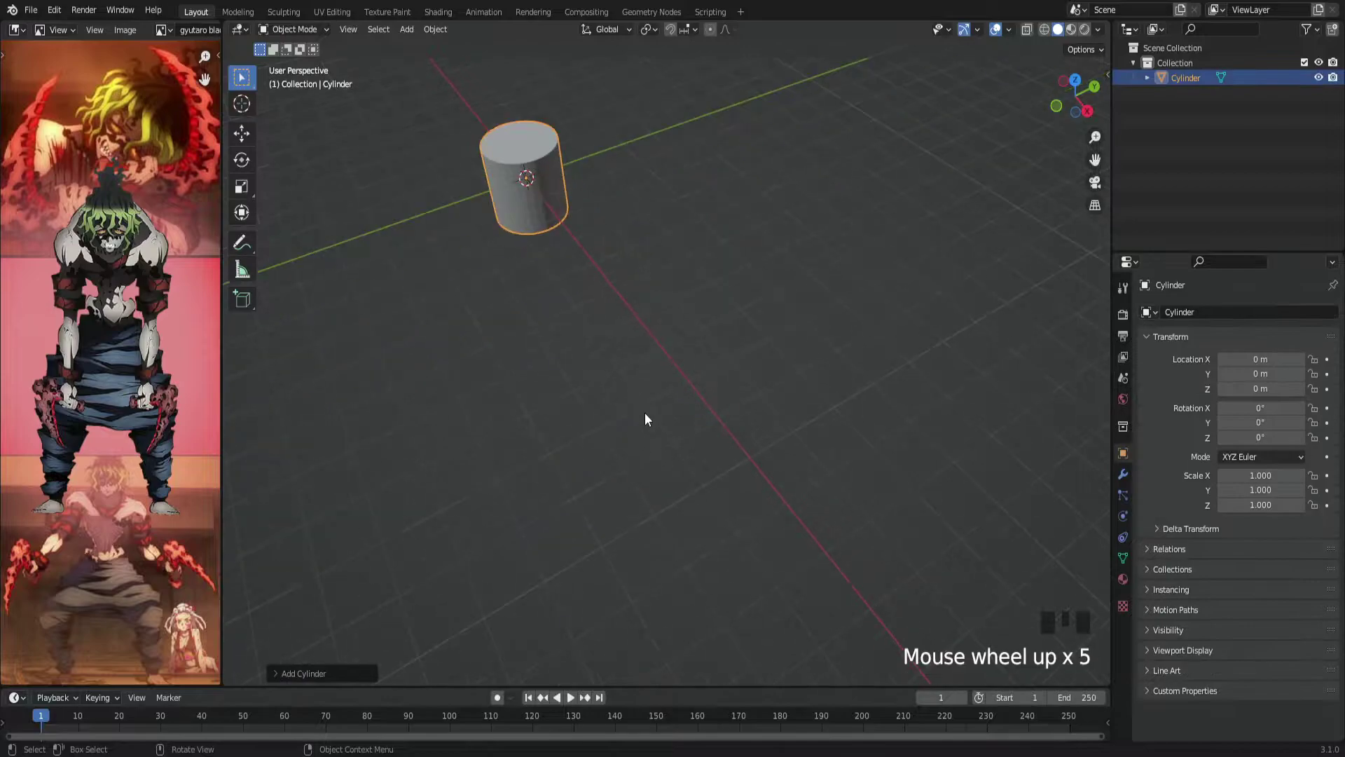
- Add a cylinder and scale it thinner while keeping its height
left_click(315, 669)
middle_click_drag(408, 515, 720, 366, "alt")
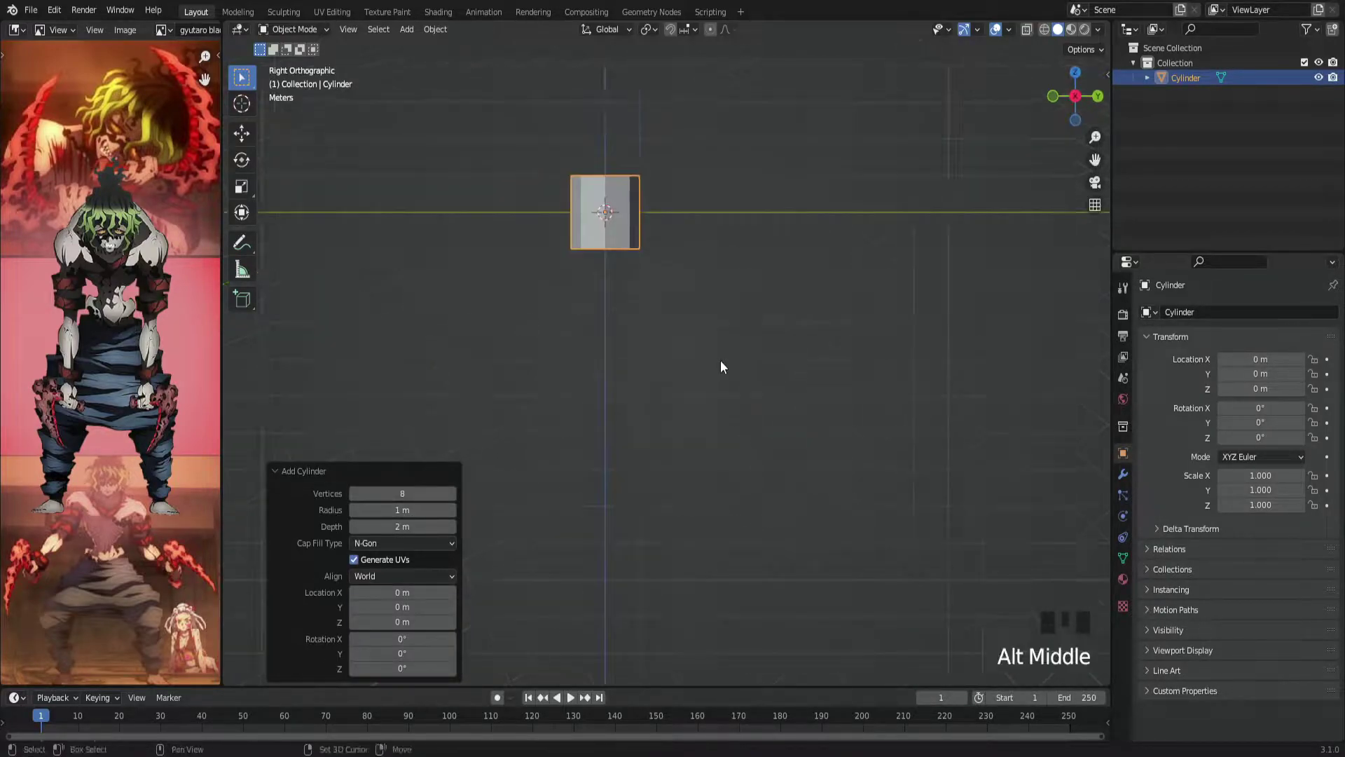
key("n")
key("n")
middle_click_drag(704, 562, 688, 499, "shift")
key("s")
key("shift+z")
left_click(648, 465)
- Raise the cylinder mesh vertically above the origin in Edit Mode
key("Tab")
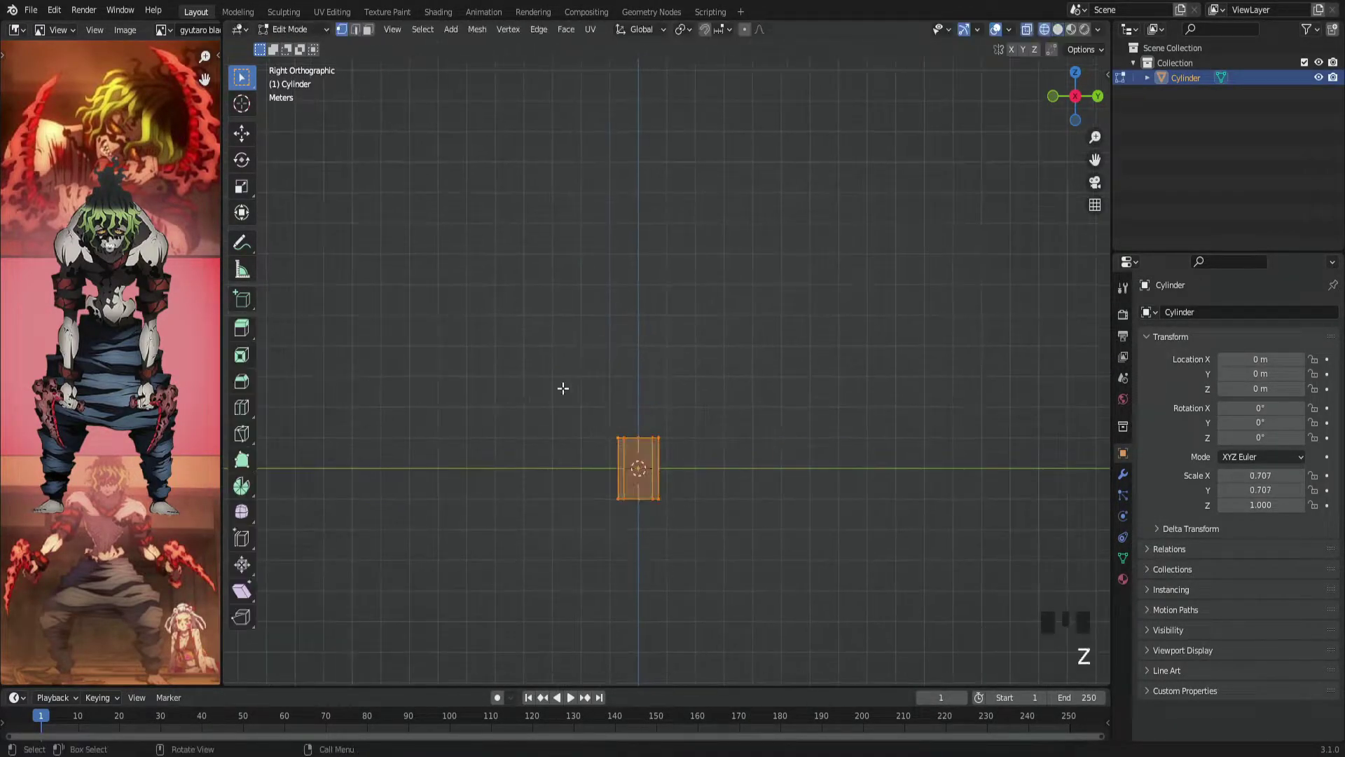
key("g")
key("z")
left_click(714, 532)
scroll(706, 615, "up", 3)
- Add a UV sphere at the handle's foot and shift it to one side
key("shift+a")
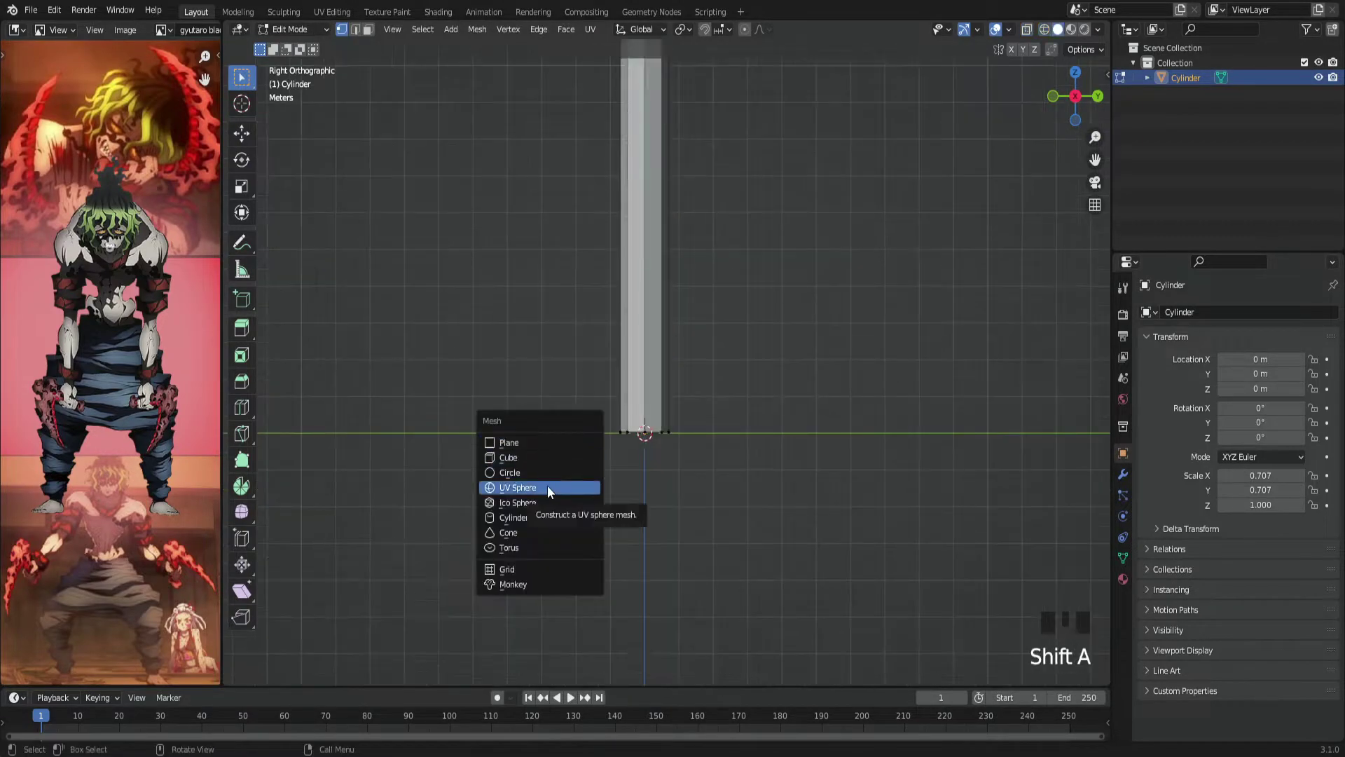
left_click(548, 486)
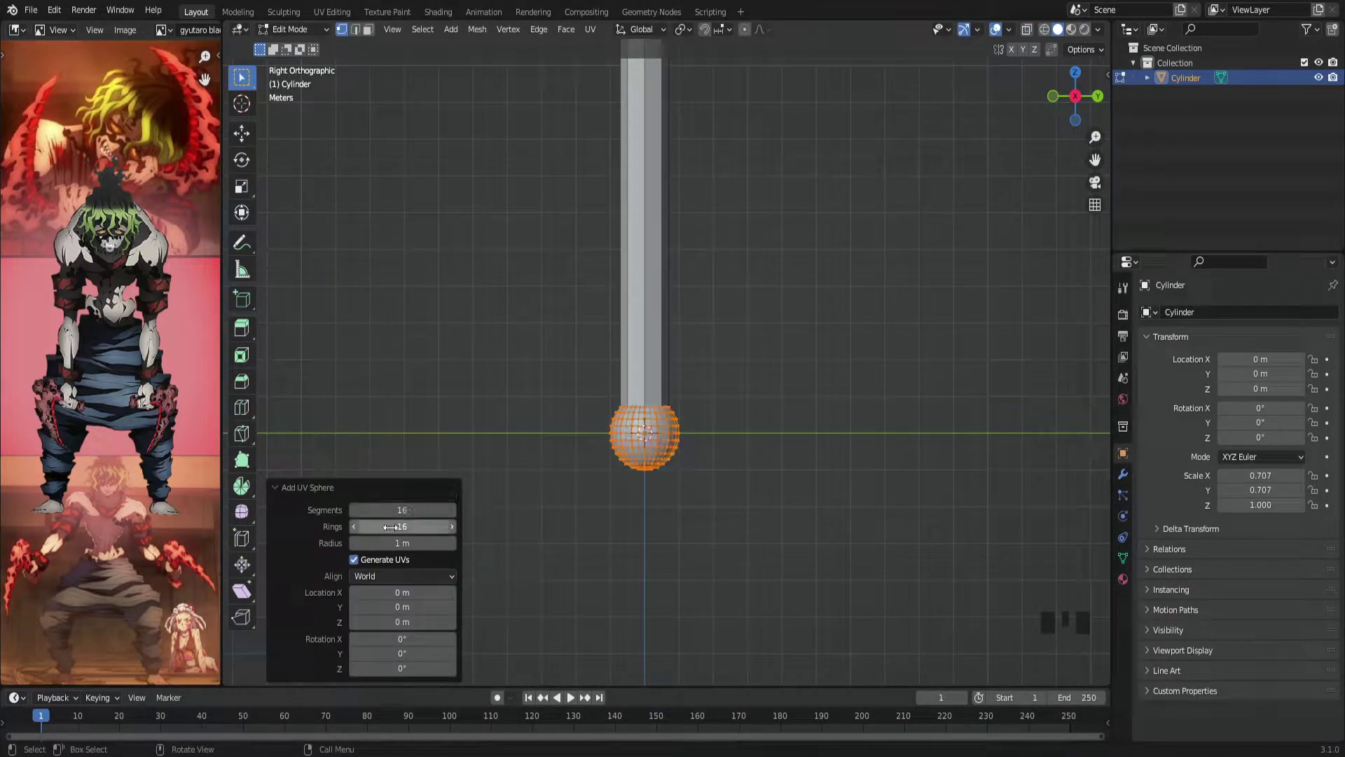
scroll(539, 539, "down", 2)
key("g")
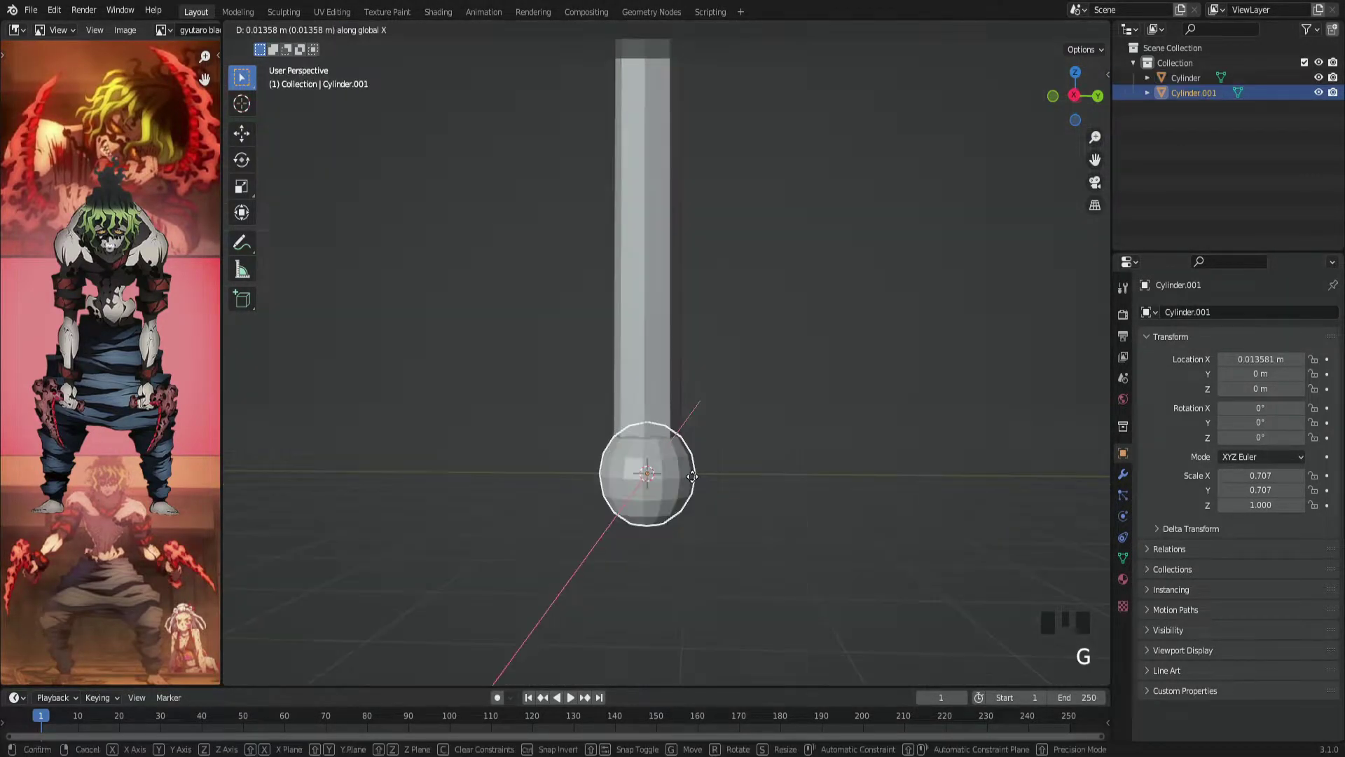
middle_click(799, 505, "alt")
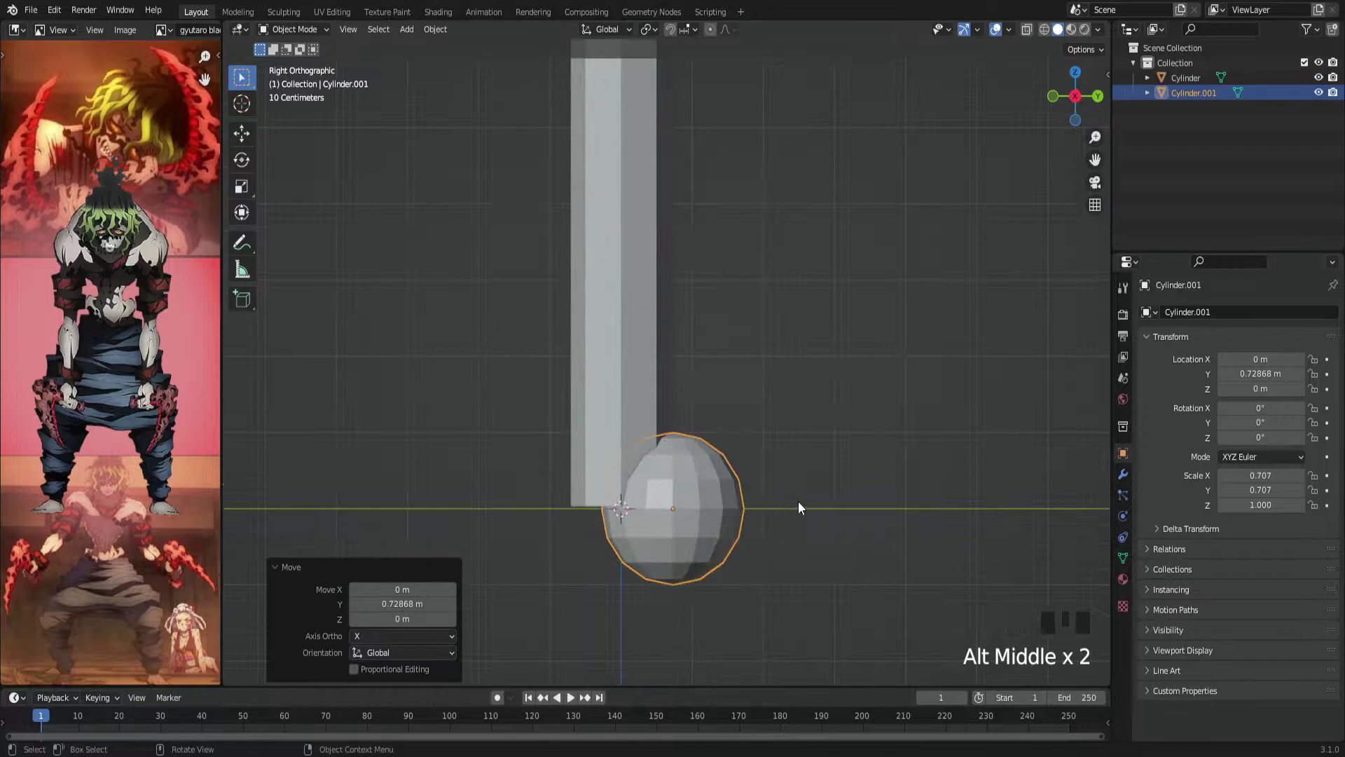
key("shift+d")
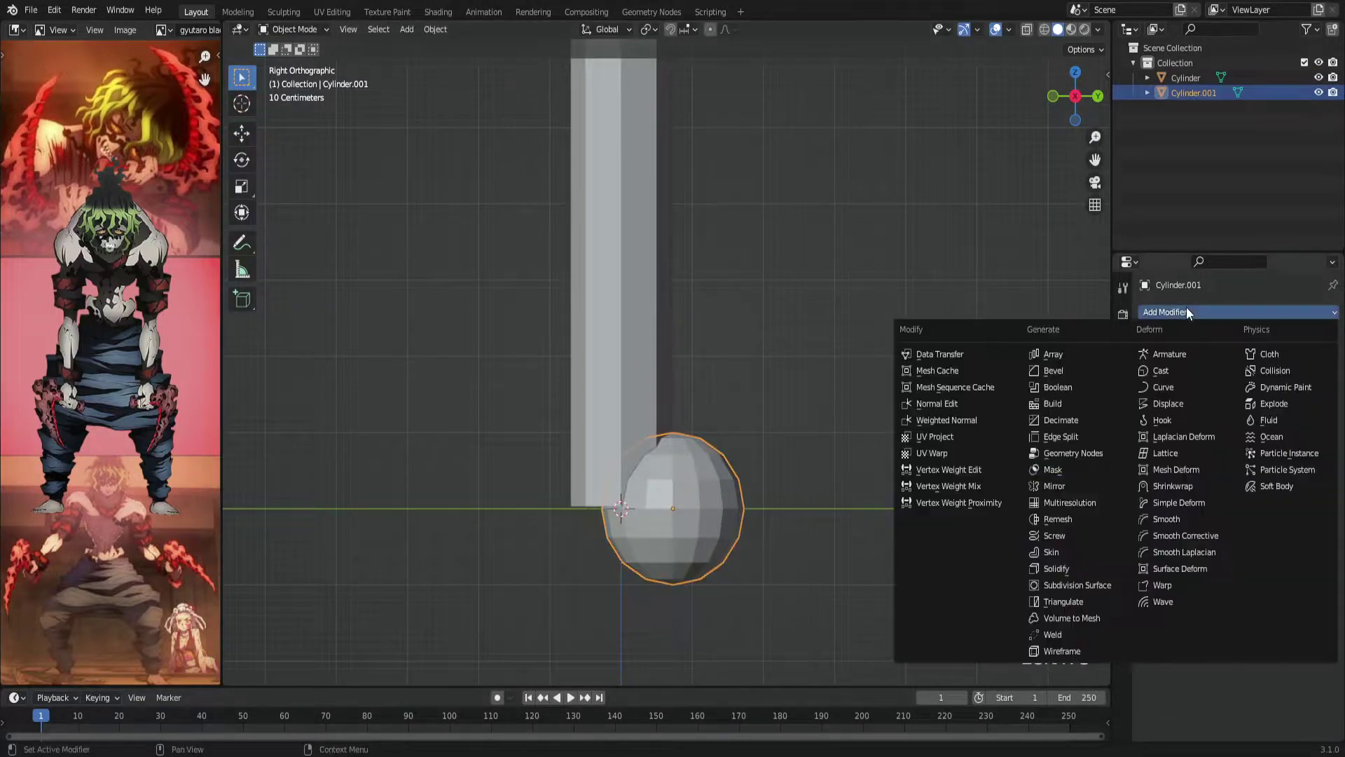
- Give the sphere a Y-axis Mirror modifier around the cylinder and resize the mirrored pair
left_click(1020, 482)
left_click(1268, 359)
left_click(1233, 359)
left_click(1268, 415)
left_click(1257, 448)
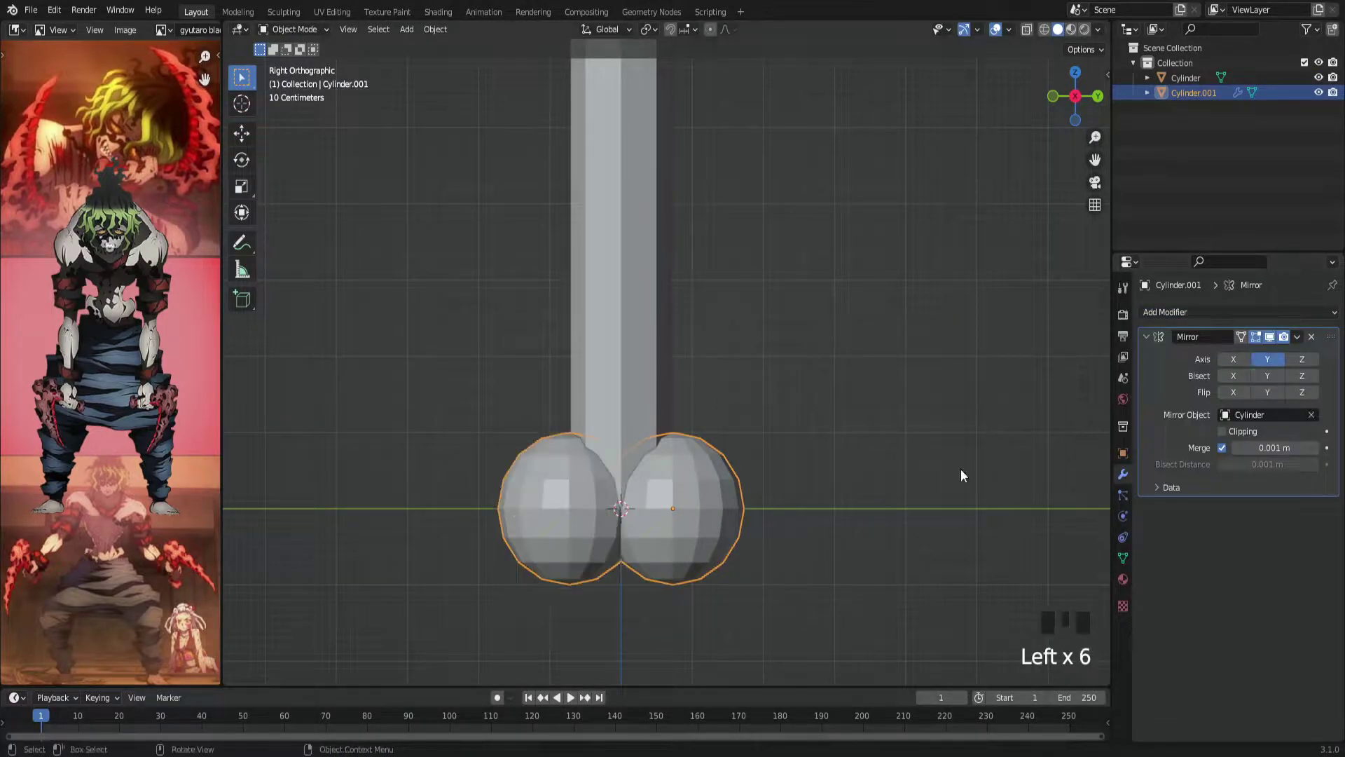
key("s")
left_click(744, 544)
scroll(704, 511, "down", 3)
middle_click_drag(704, 511, 721, 510, "shift")
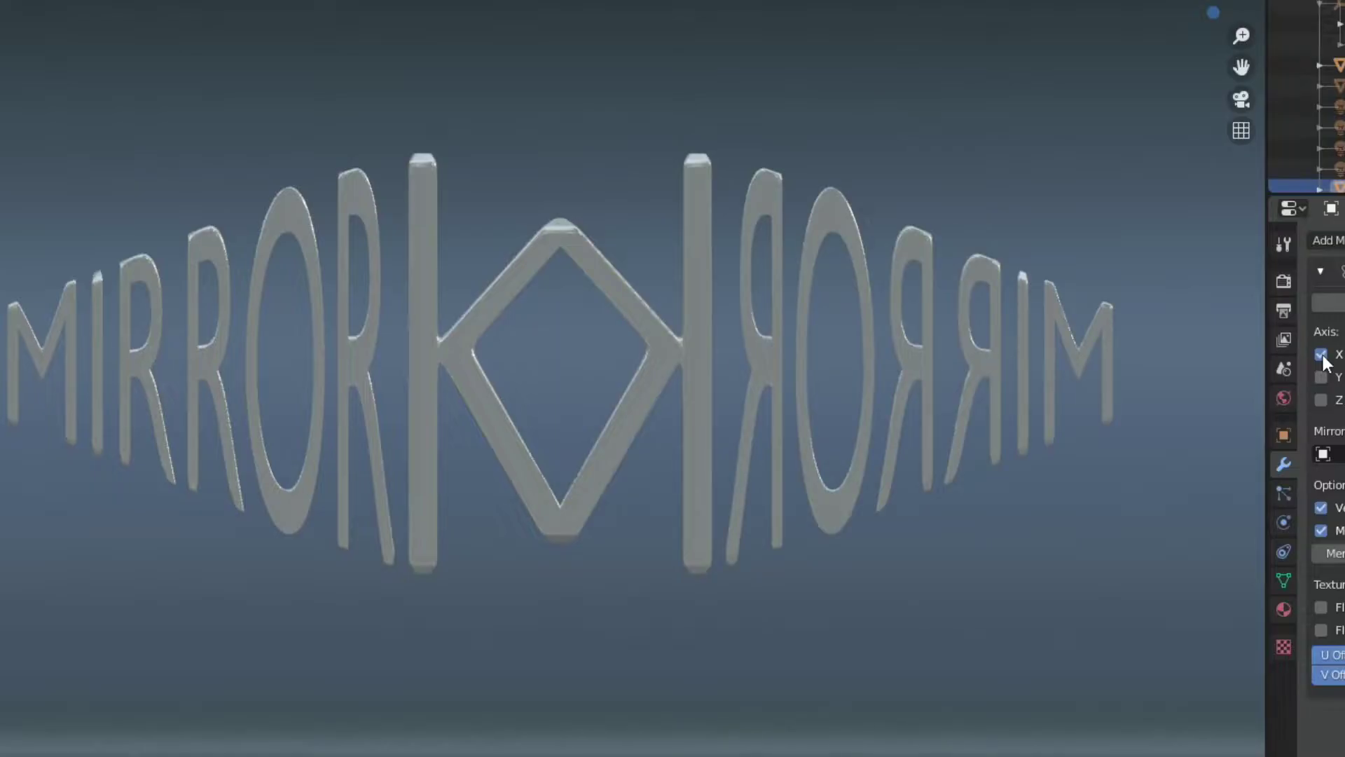
left_click(1321, 354)
left_click(1321, 354)
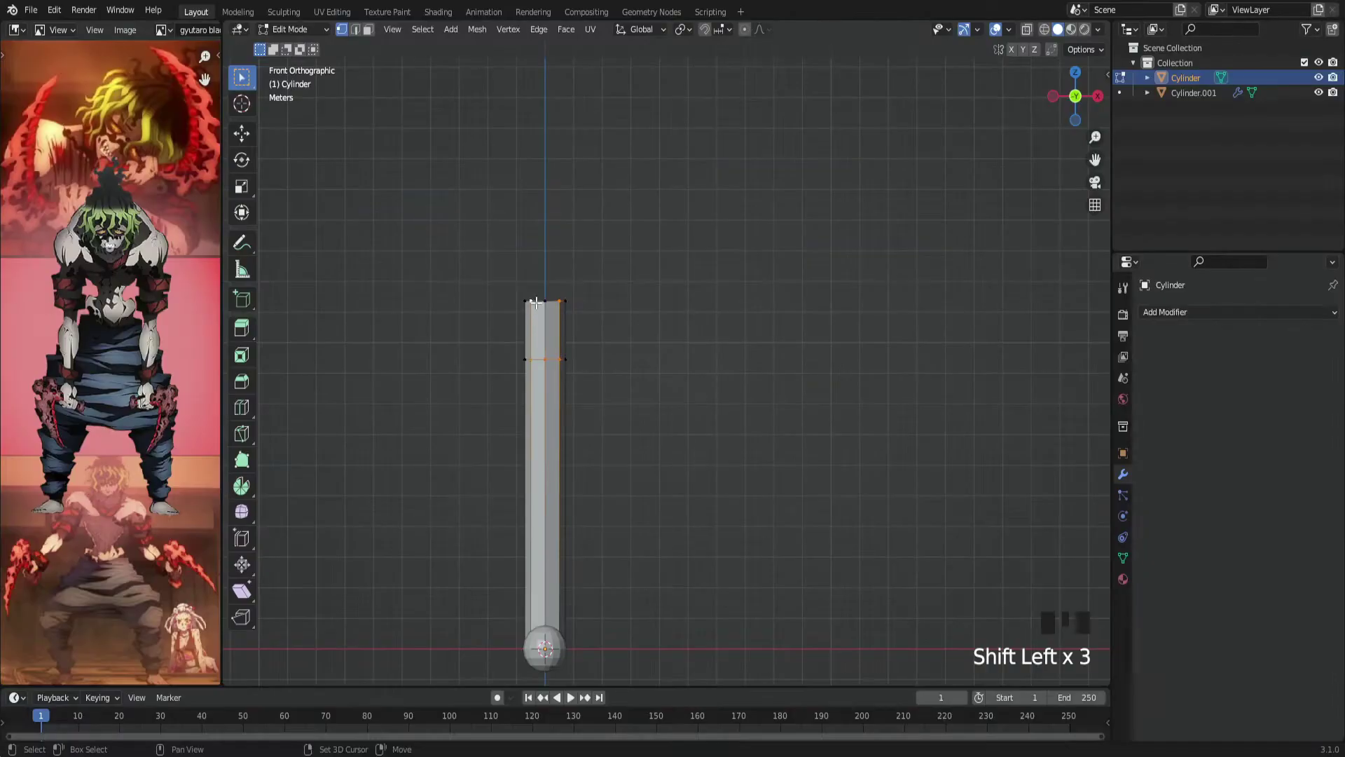
- Extrude the cylinder's top face sideways into a bar and shorten it
middle_click_drag(648, 349, 696, 388, "alt")
key("e")
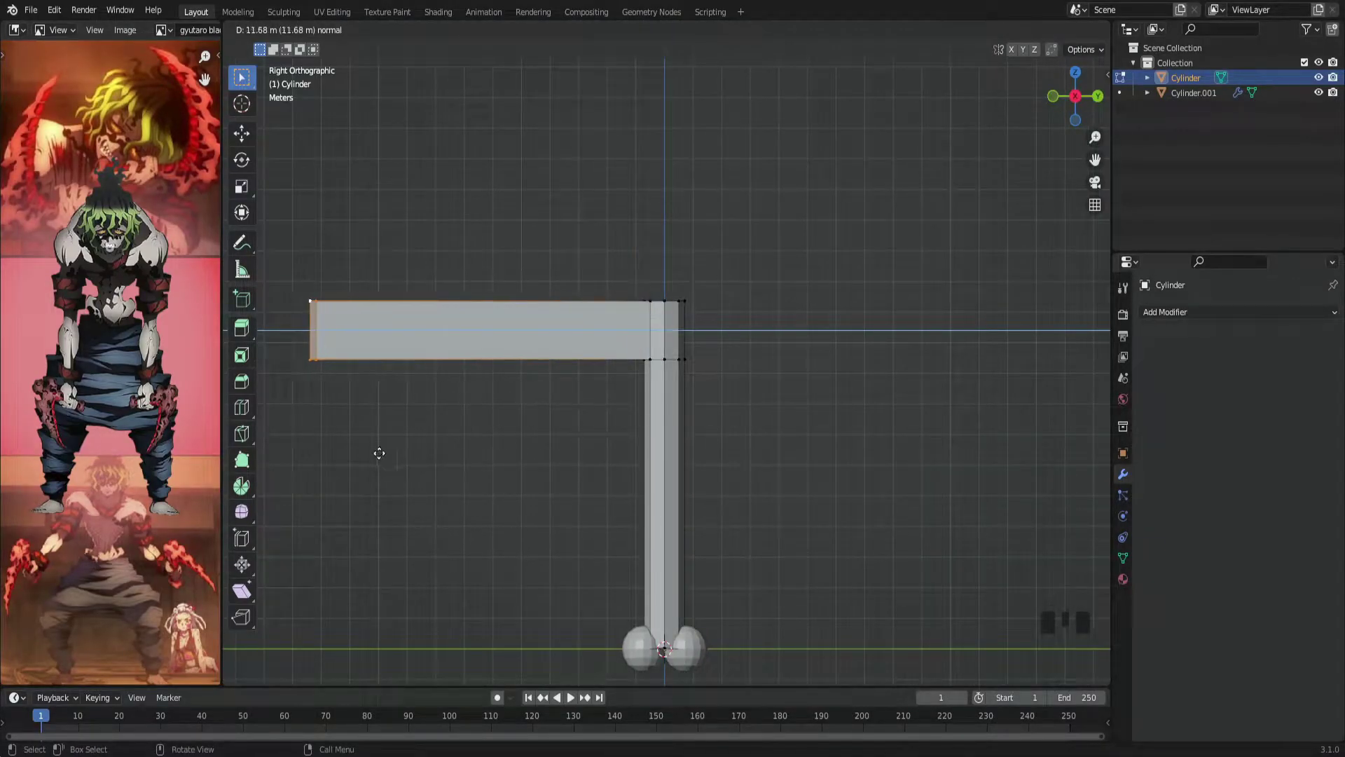
left_click(370, 453)
middle_click_drag(774, 448, 779, 451, "alt")
scroll(630, 402, "up", 2)
key("g")
left_click(658, 408)
scroll(658, 408, "down", 2)
key("Tab")
key("Tab")
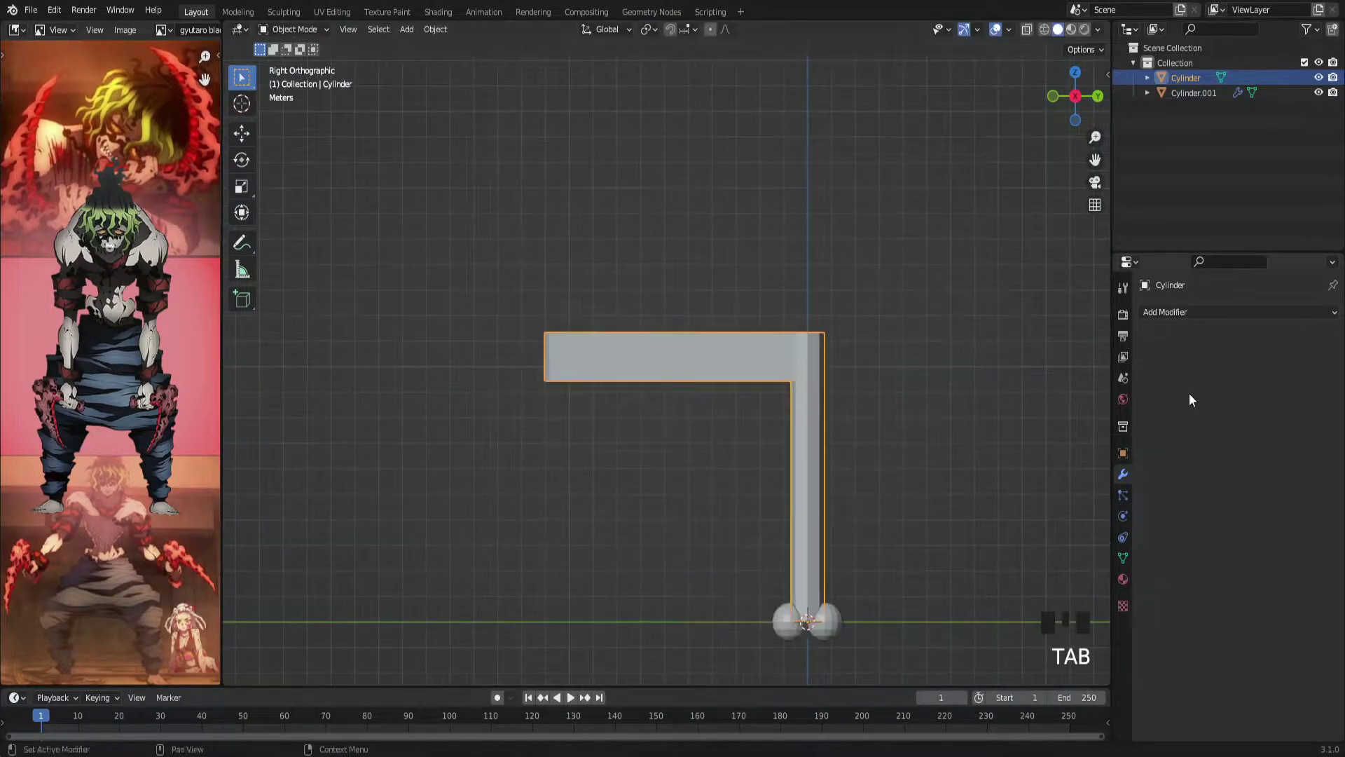
scroll(553, 405, "up", 1)
key("ctrl+r")
- Add a Subdivision Surface modifier at viewport level 2 and cut edge loops along the bar
left_click(664, 361)
right_click(651, 480)
left_click(1236, 312)
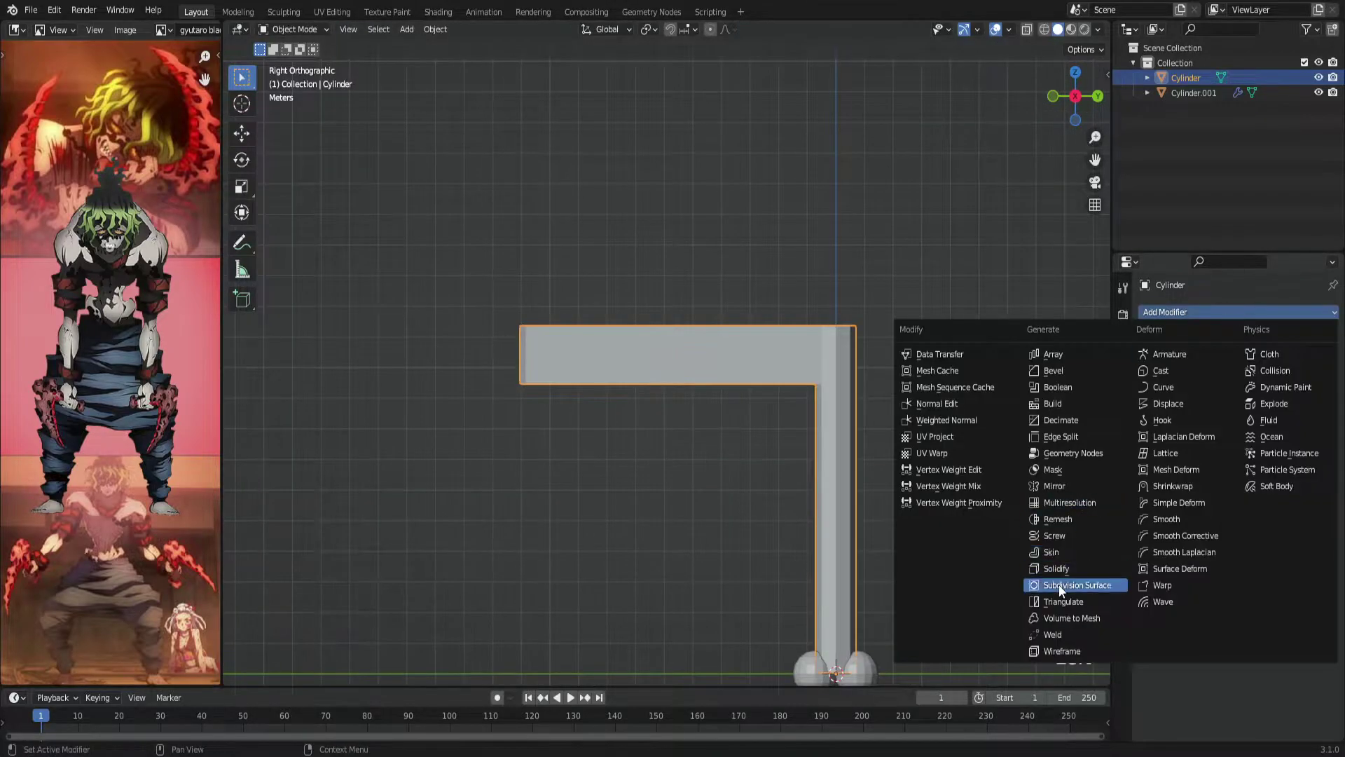
left_click(990, 502)
key("ctrl+r")
left_click(751, 360)
left_click(806, 357)
key("ctrl+r")
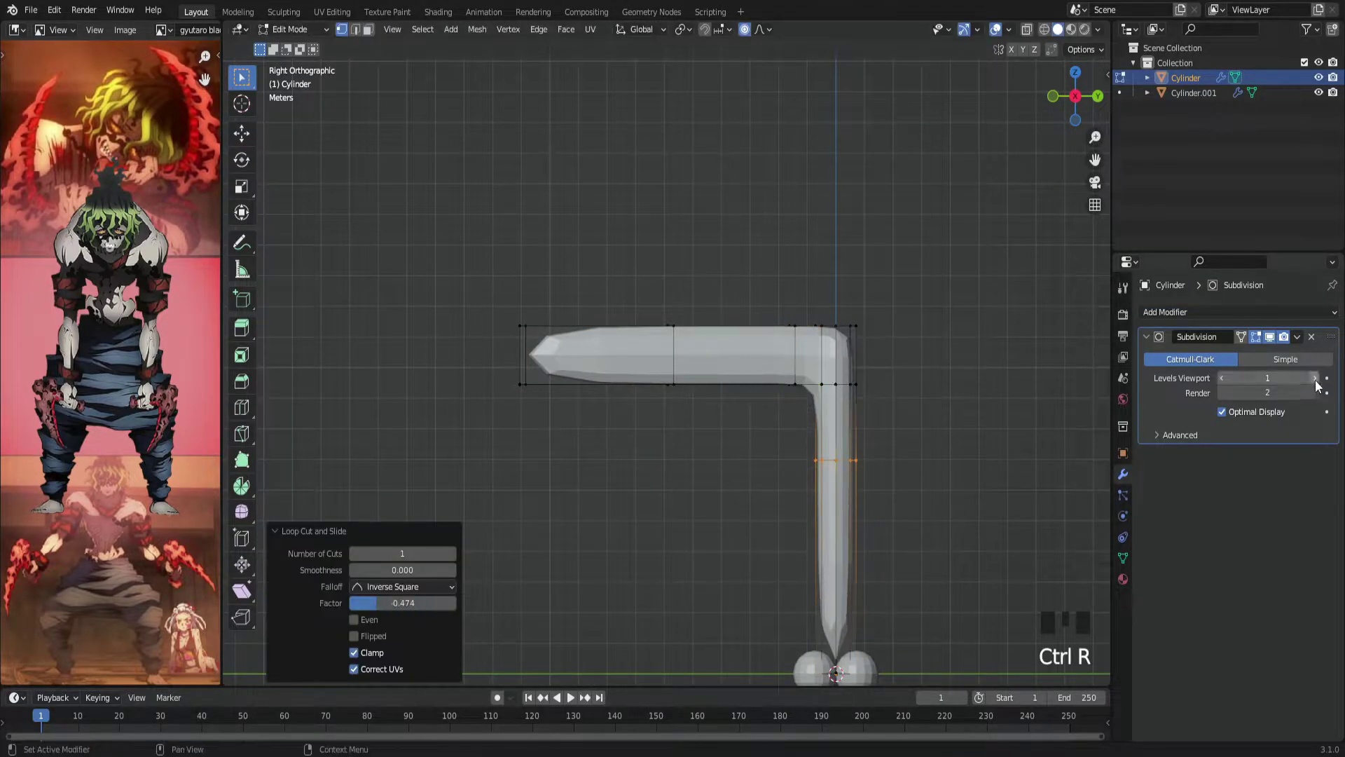
left_click(1315, 378)
- Taper the bar's tip and bend the blade vertically with soft falloff
left_click(531, 354)
scroll(619, 434, "up", 3)
key("s")
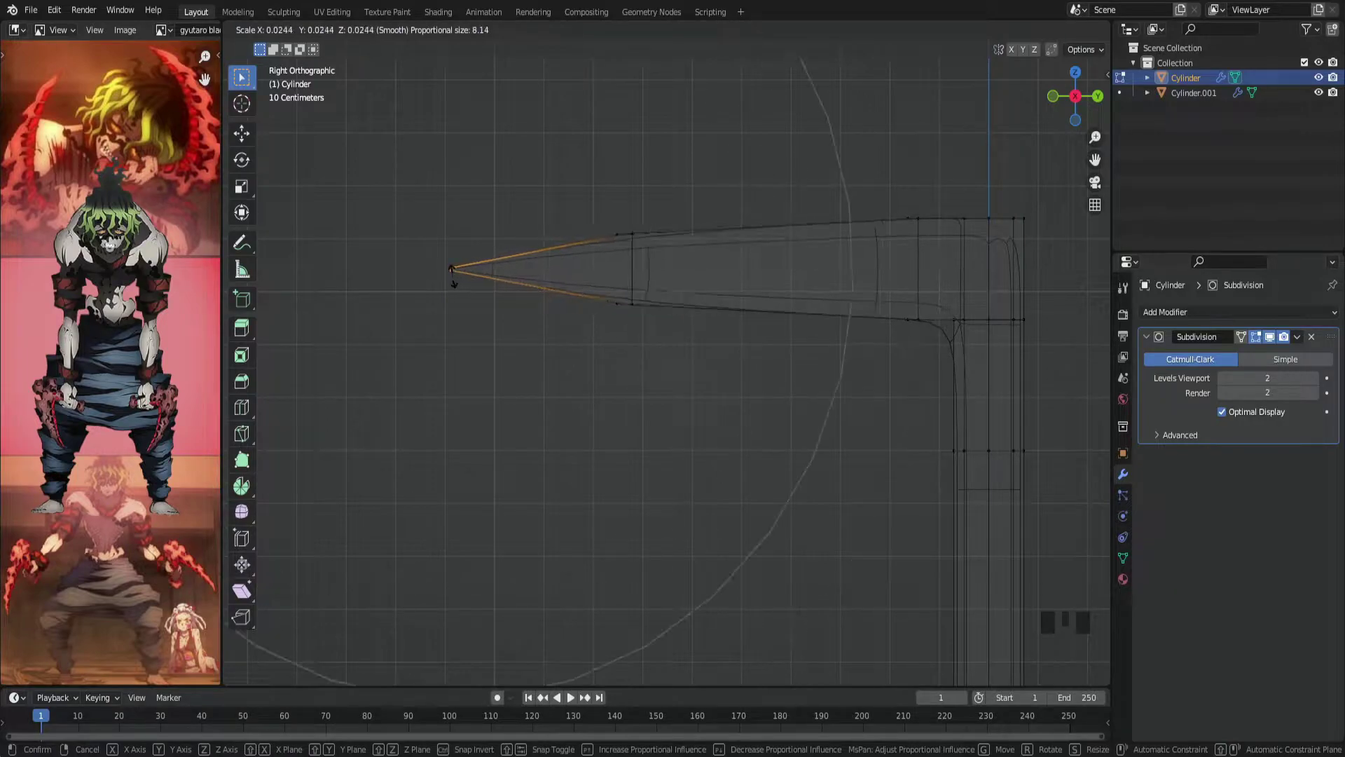
left_click(453, 283)
scroll(646, 317, "down", 2)
key("Tab")
key("Tab")
key("g")
key("z")
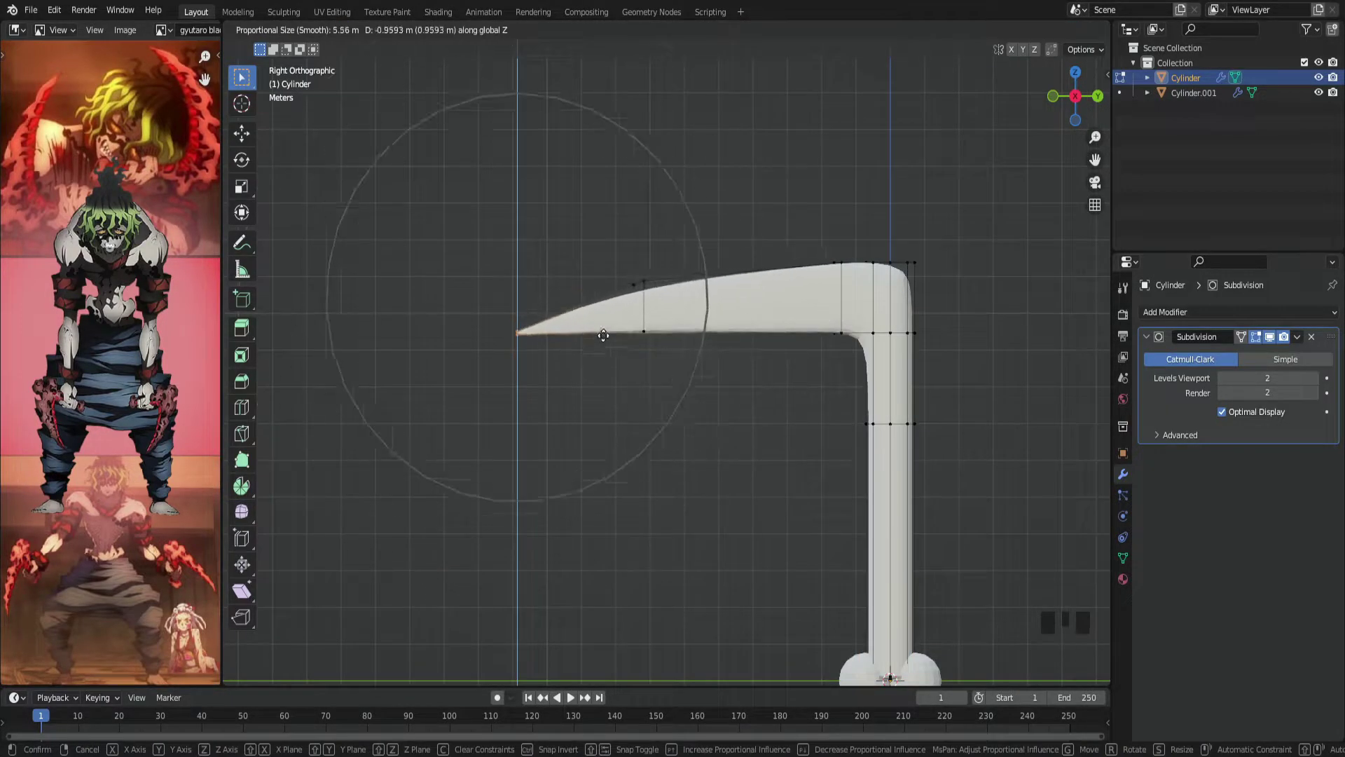
left_click(603, 336)
- Raise, enlarge and reposition the blade's edge loops to arch the sickle
left_click(693, 384)
key("g")
left_click(705, 351)
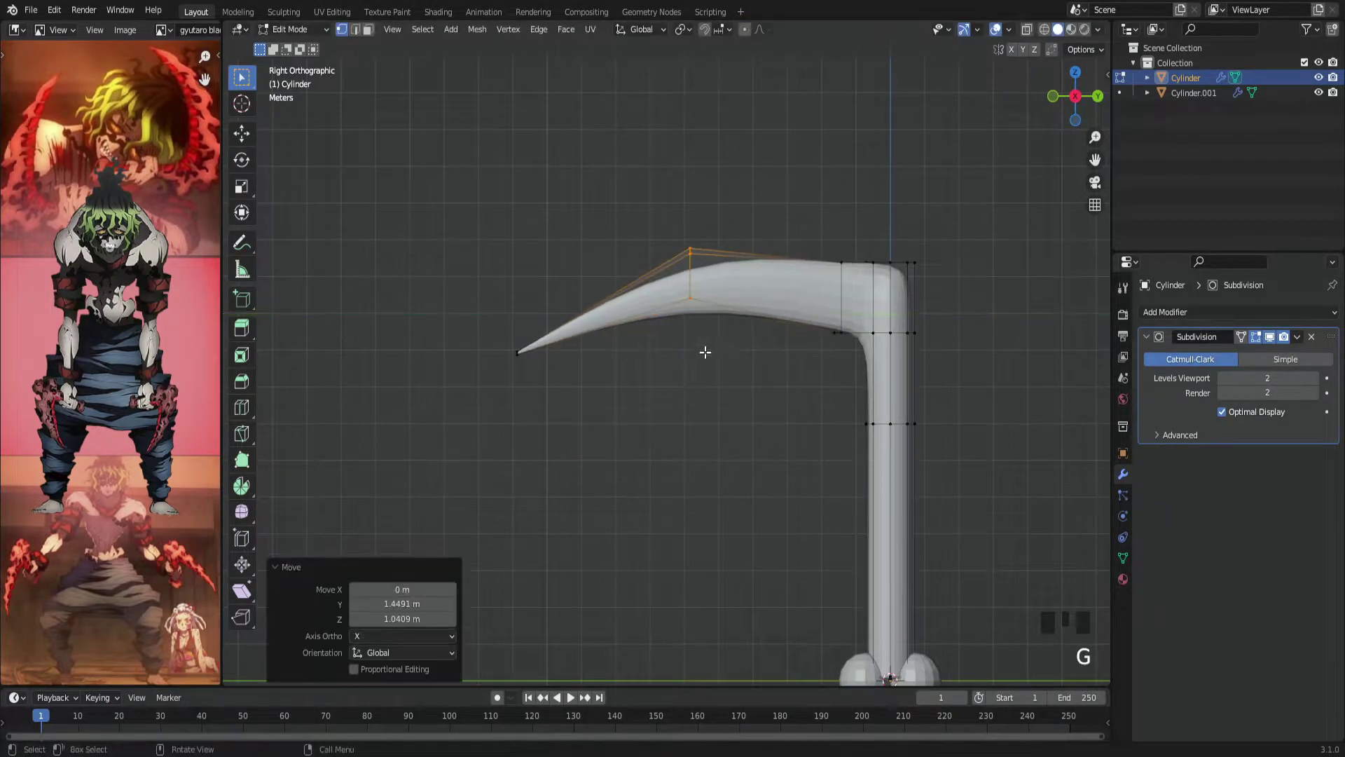
key("s")
left_click(654, 370)
key("g")
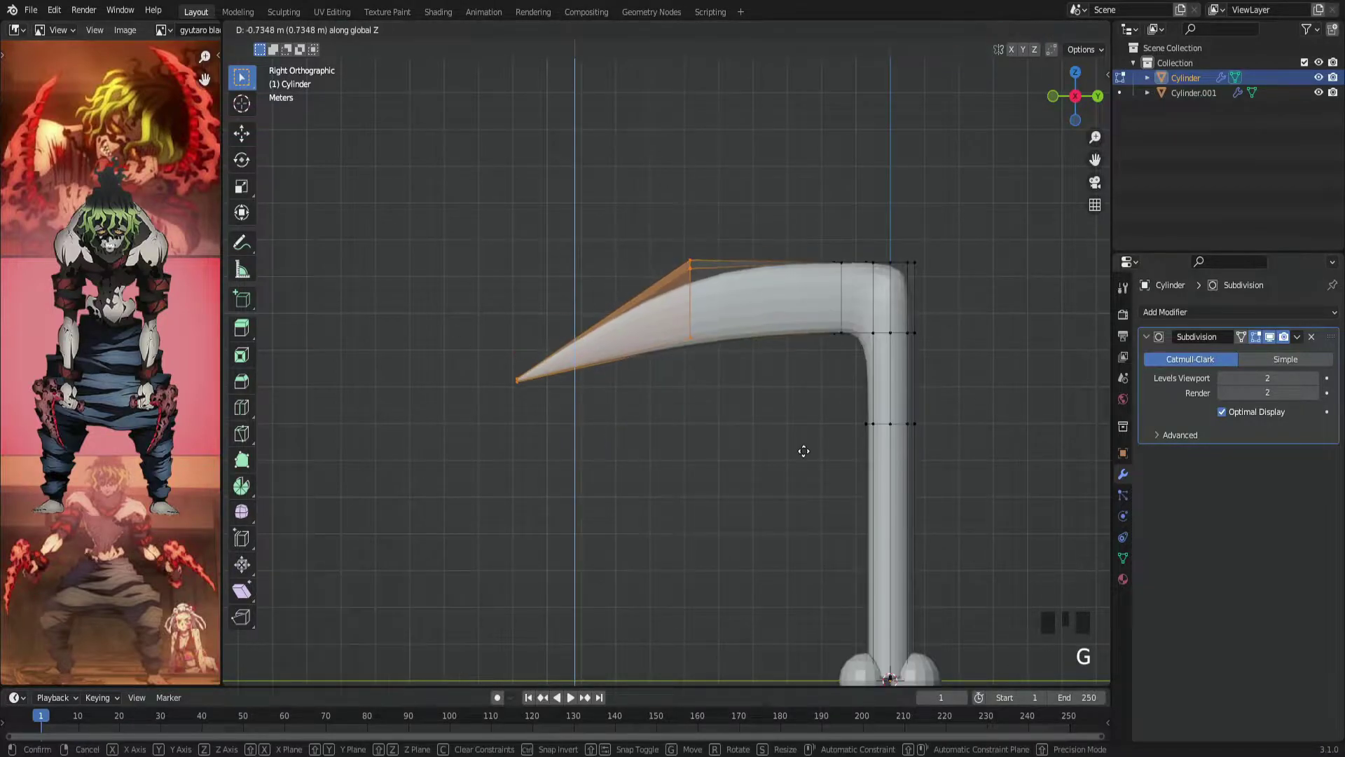
left_click(802, 451)
scroll(802, 450, "up", 2)
key("ctrl+r")
key("Escape")
scroll(894, 396, "down", 1)
- Curve the blade's underside edge in X-ray view and add an edge loop near the tip
key("alt+z")
left_click(888, 365)
key("g")
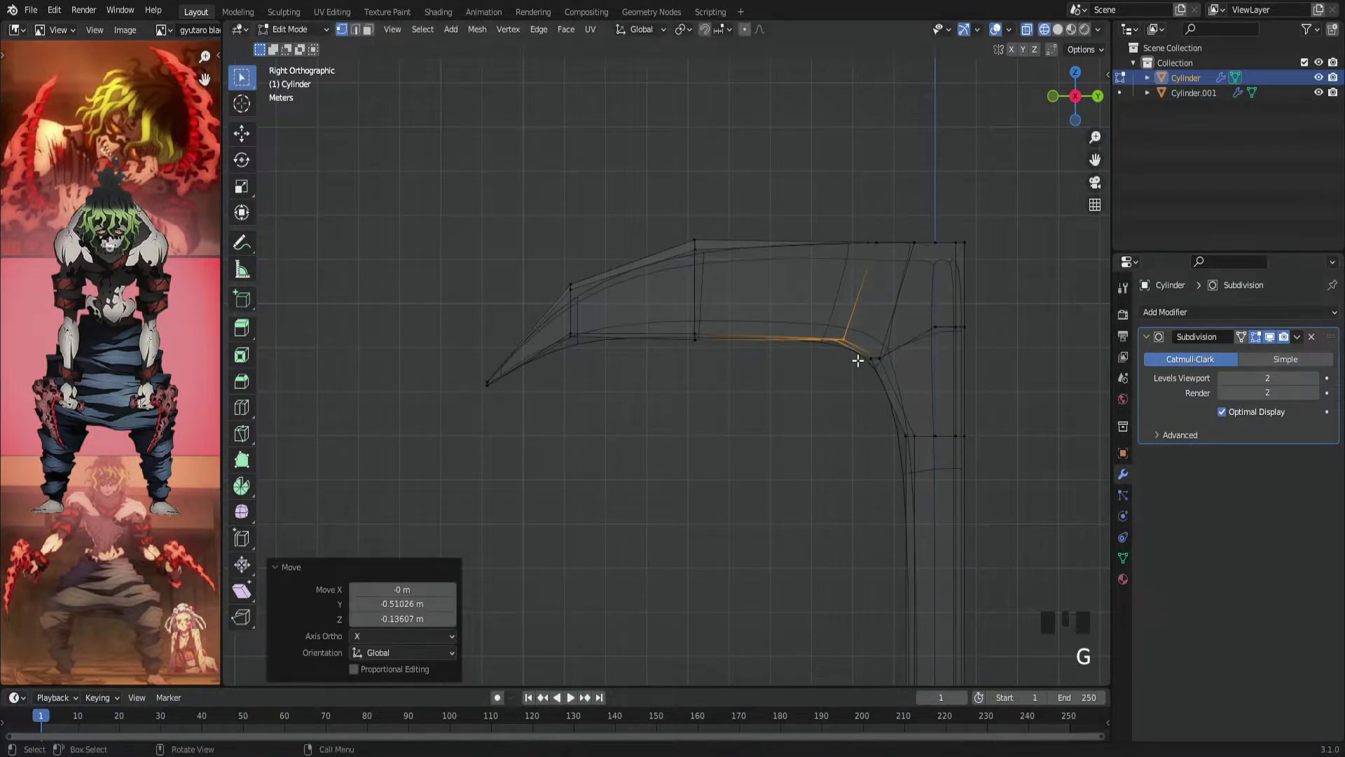
left_click(636, 376)
key("alt+z")
key("ctrl+r")
left_click(514, 297)
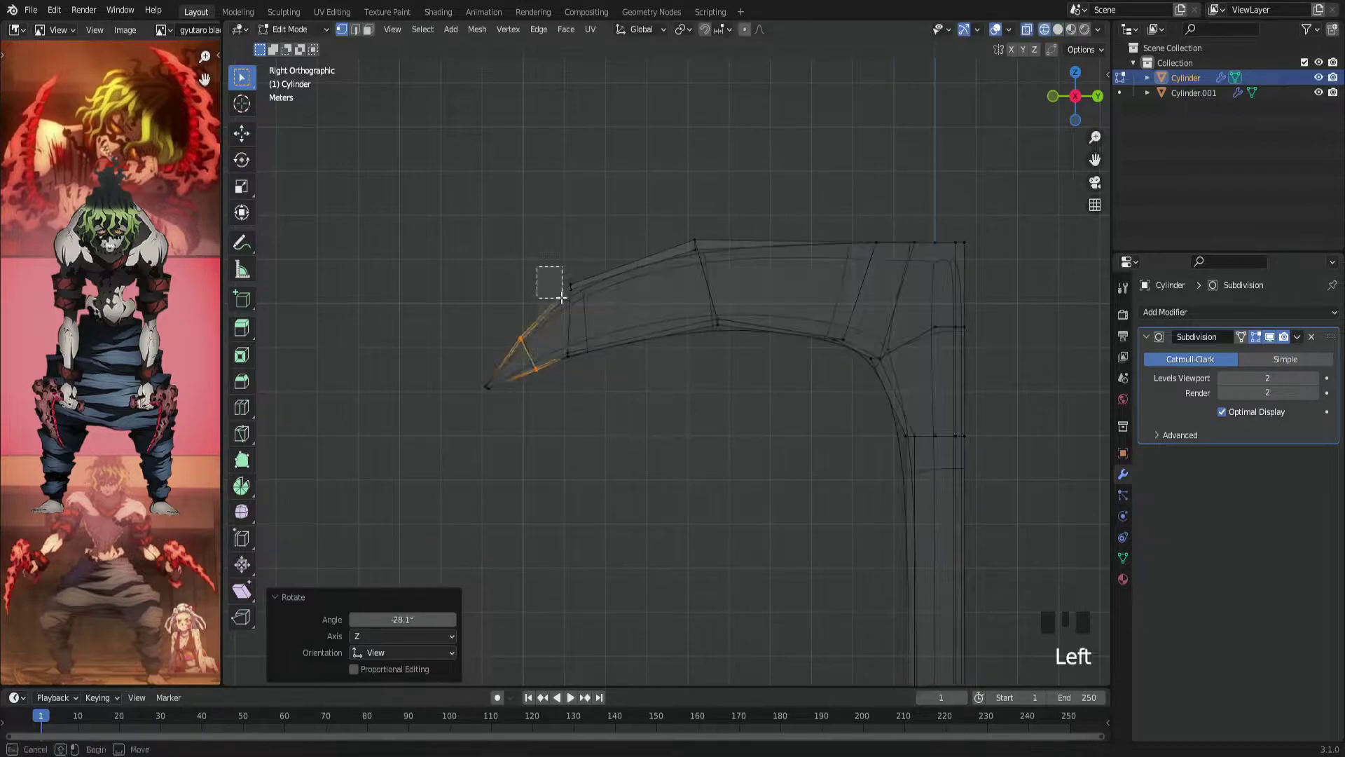
left_click(551, 372)
key("Tab")
scroll(747, 351, "down", 2)
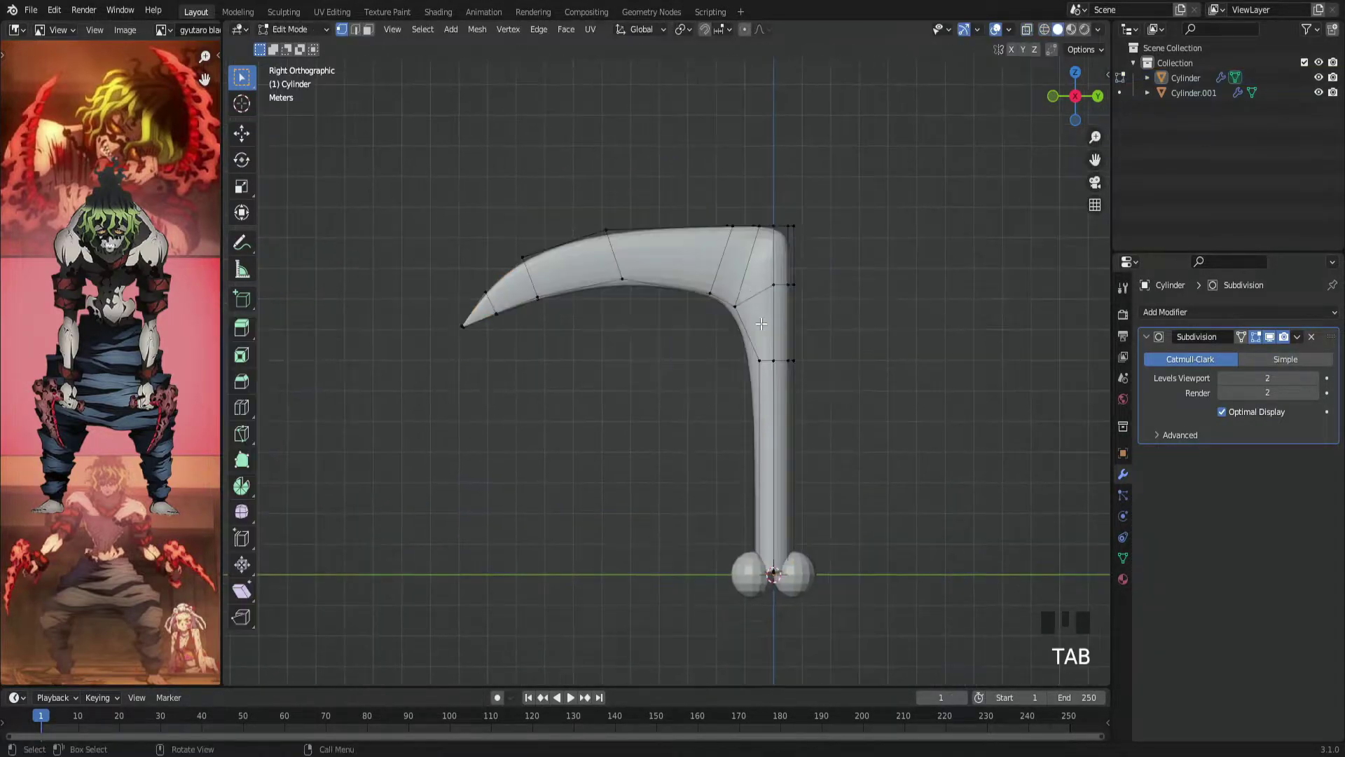
key("Tab")
scroll(655, 365, "up", 2)
middle_click(661, 371)
- Add a lengthwise loop cut and flatten the lower blade edge with S X in side view
key("ctrl+r")
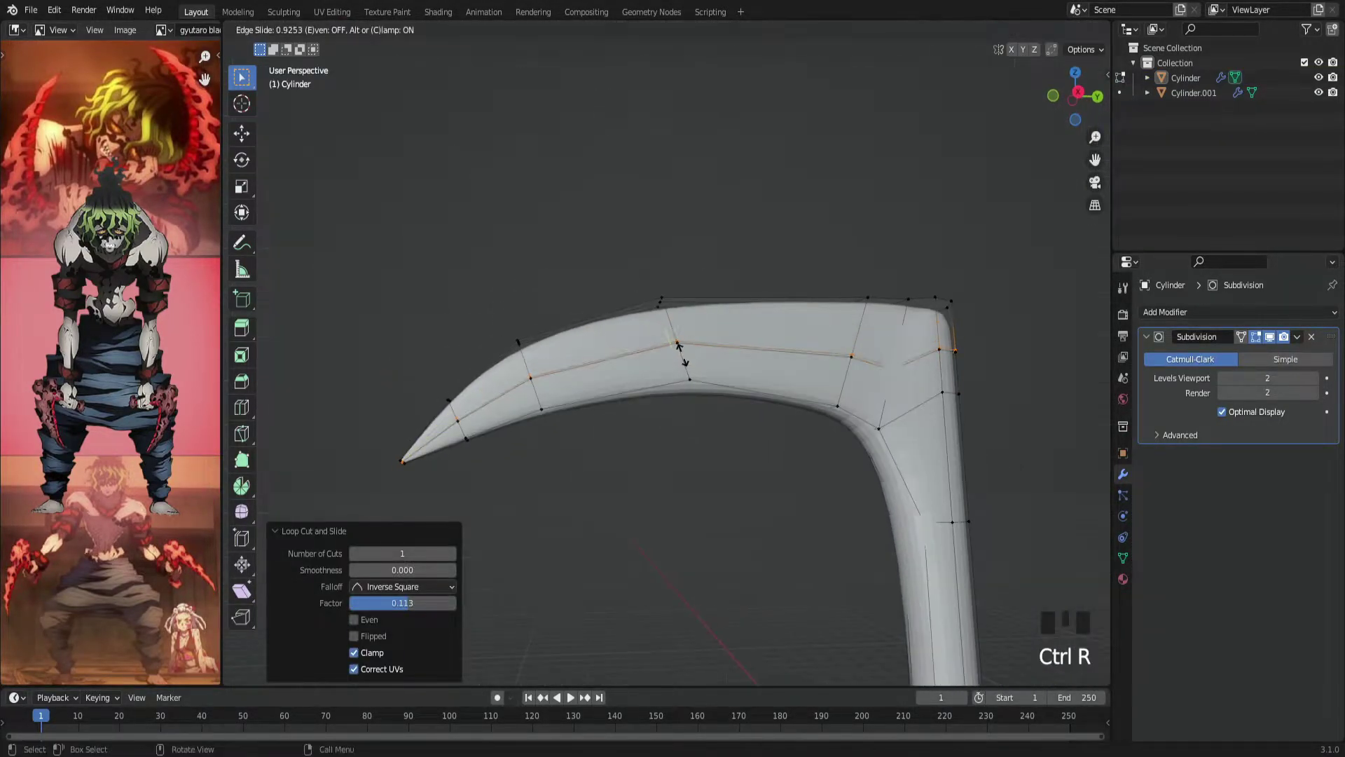
middle_click(686, 360, "alt")
middle_click(685, 360, "alt")
key("alt+z")
left_click(816, 454)
scroll(500, 449, "up", 3)
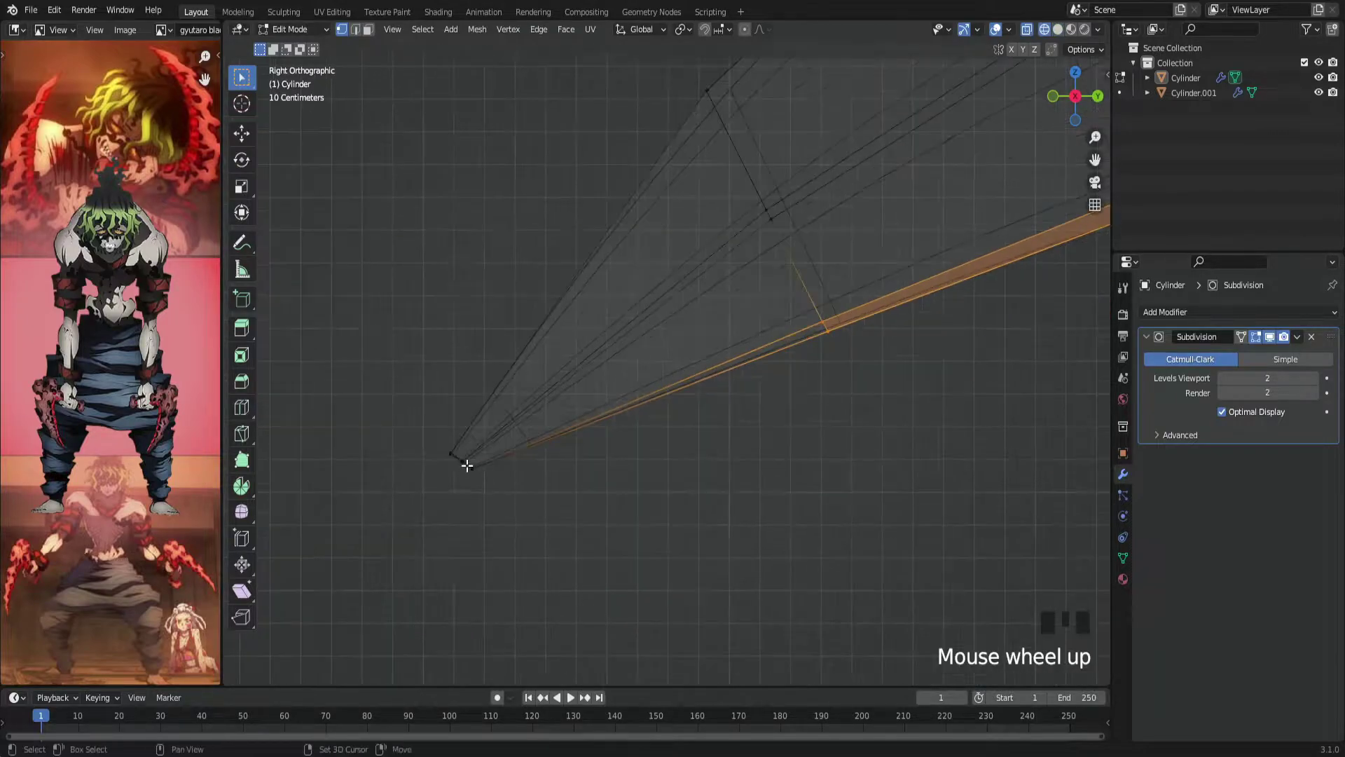
middle_click_drag(463, 463, 706, 393, "shift")
key("KP_1")
key("s")
key("x")
left_click(769, 249)
scroll(940, 333, "down", 5)
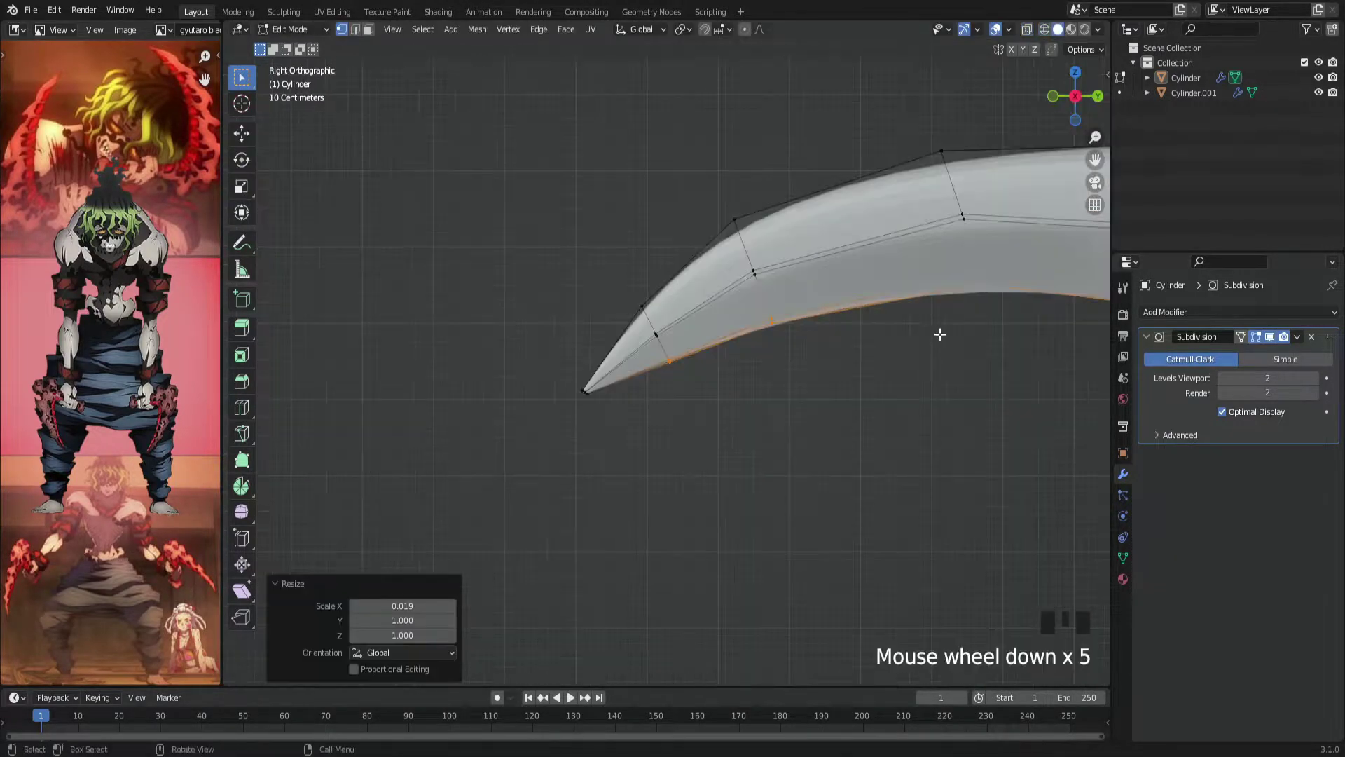
key("ctrl+r")
scroll(765, 335, "up", 2)
key("Tab")
middle_click_drag(765, 335, 496, 340)
- Duplicate the blade and base in place and hide the original objects
left_click_drag(580, 460, 590, 502)
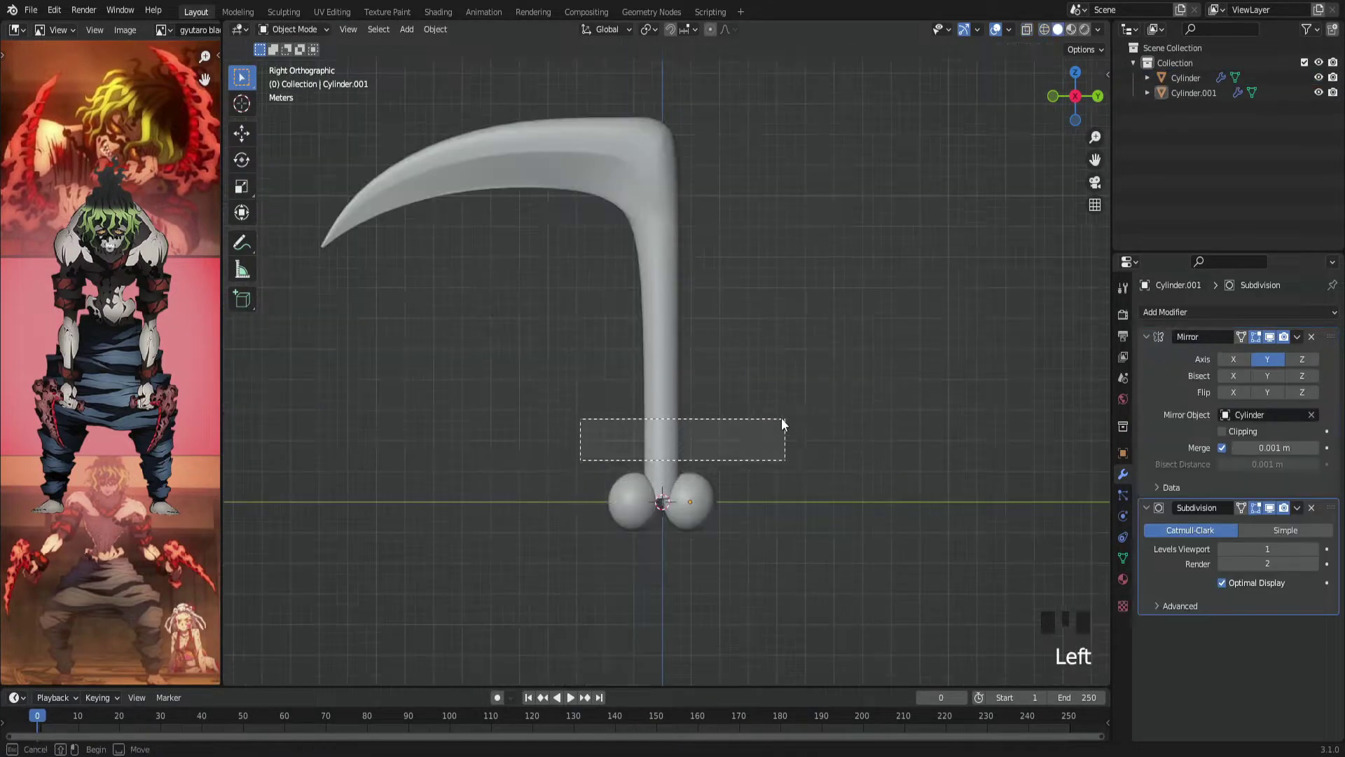
key("shift+d")
right_click(713, 483)
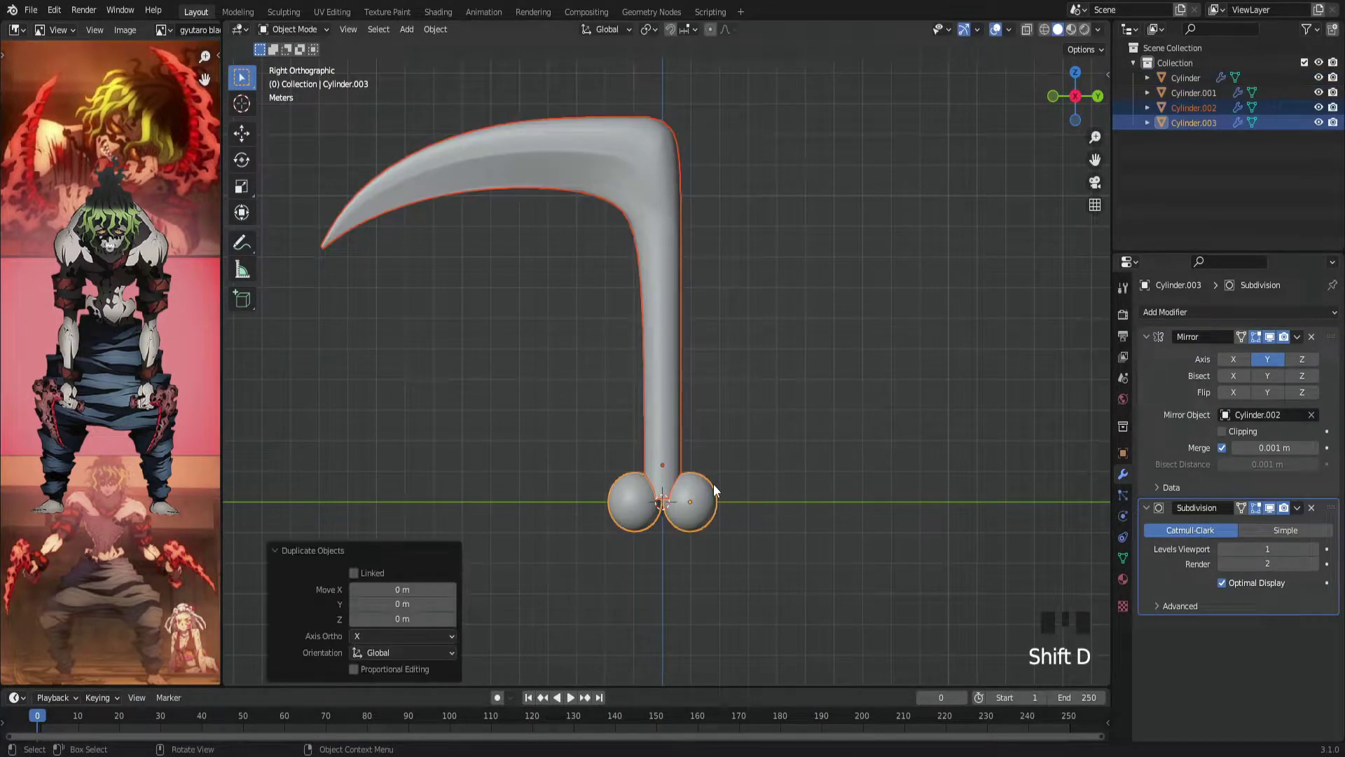
left_click_drag(1317, 78, 1318, 92)
key("Tab")
- Apply the Subdivision modifier on the Cylinder.003 copy
key("Tab")
key("ctrl+a")
left_click(856, 491)
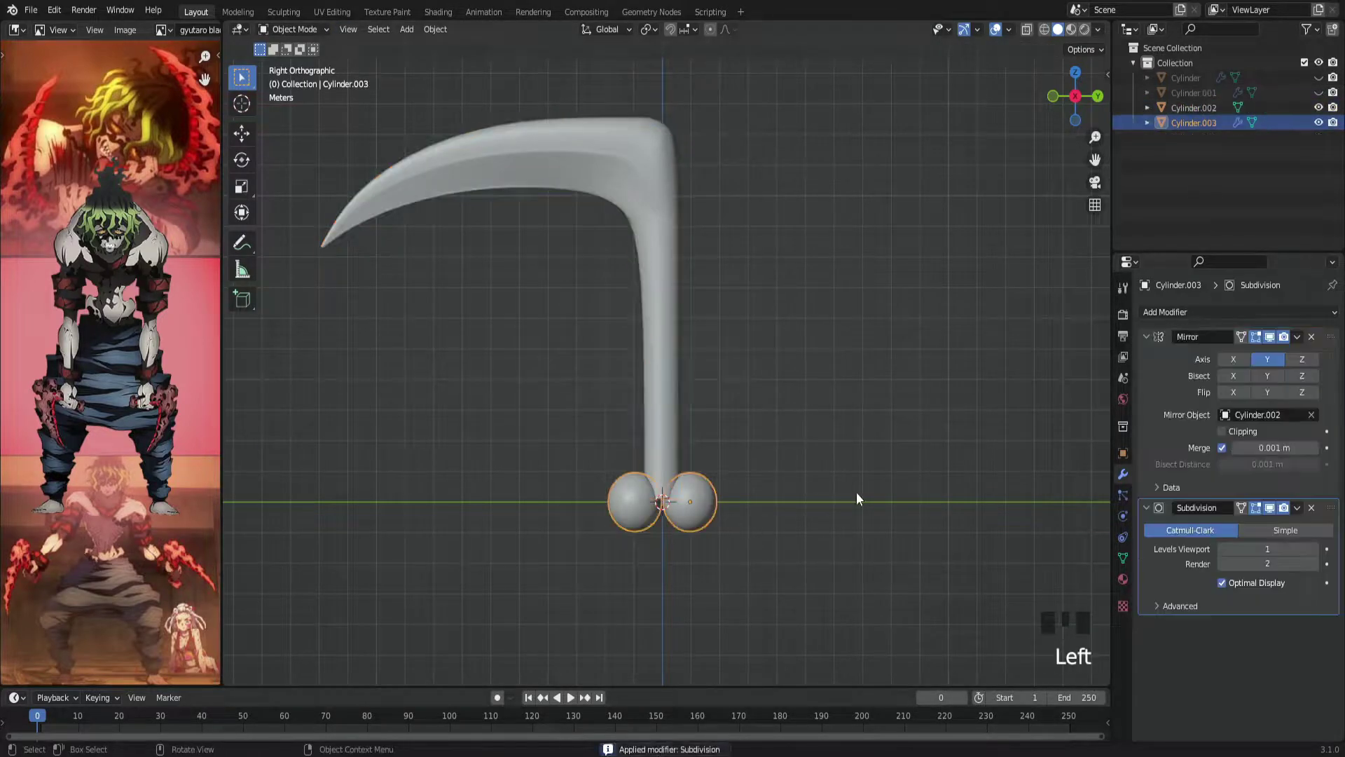
key("Tab")
key("Tab")
scroll(693, 537, "up", 3)
- Add a Boolean Union to Cylinder.002 with Cylinder.003, apply it, and inspect the merged mesh
left_click(1193, 107)
left_click(1233, 312)
left_click(1077, 395)
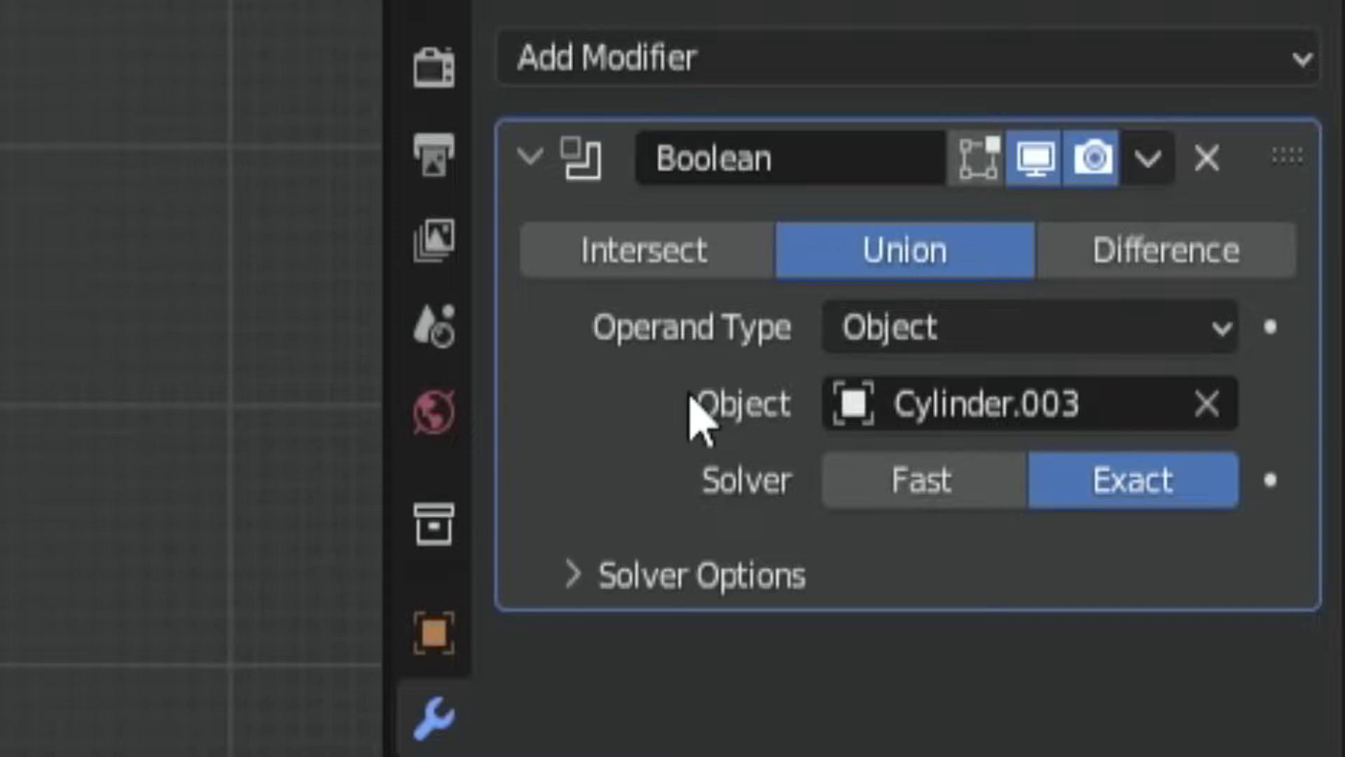
key("ctrl+a")
mouse_move(785, 490)
middle_mouse_down()
mouse_move(805, 532)
mouse_move(882, 493)
middle_mouse_up()
left_click(826, 556)
left_click(783, 553)
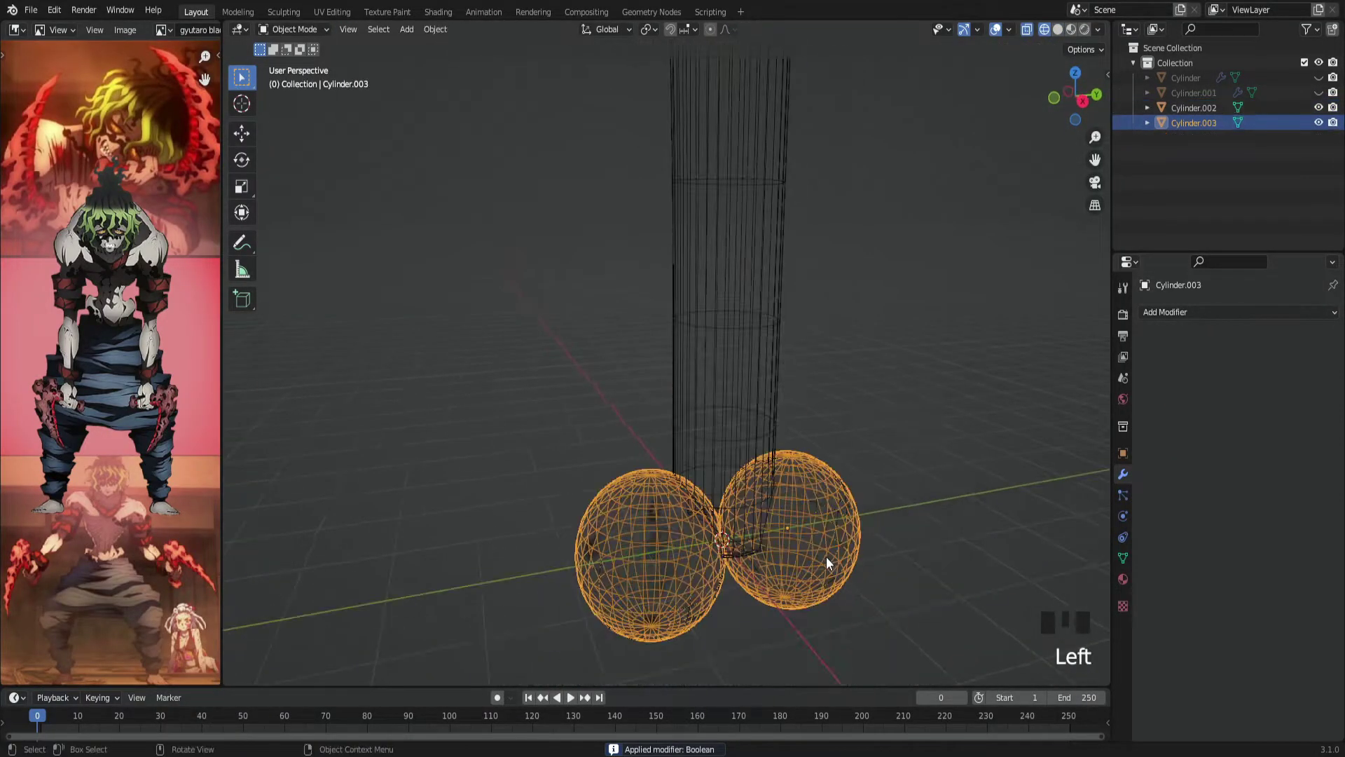
key("Tab")
- Show the scythe in solid shading and frame it in the Sculpting workspace
key("z")
scroll(776, 494, "down", 4)
middle_click_drag(776, 495, 825, 507, "shift")
left_click(284, 12)
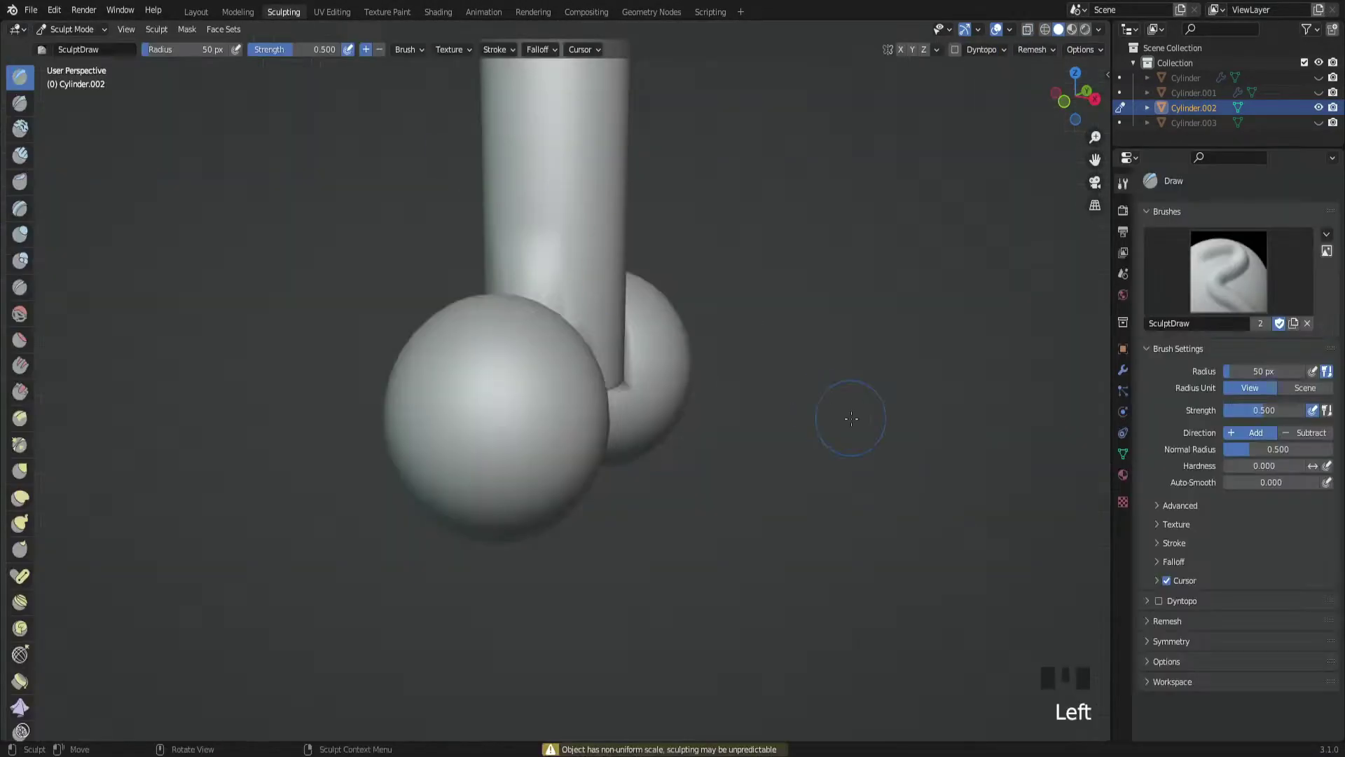
middle_click_drag(850, 411, 690, 429, "shift")
scroll(690, 429, "up", 5)
- Remesh the merged scythe with a 0.0605 m voxel size
left_click(1167, 620)
scroll(1198, 631, "down", 3)
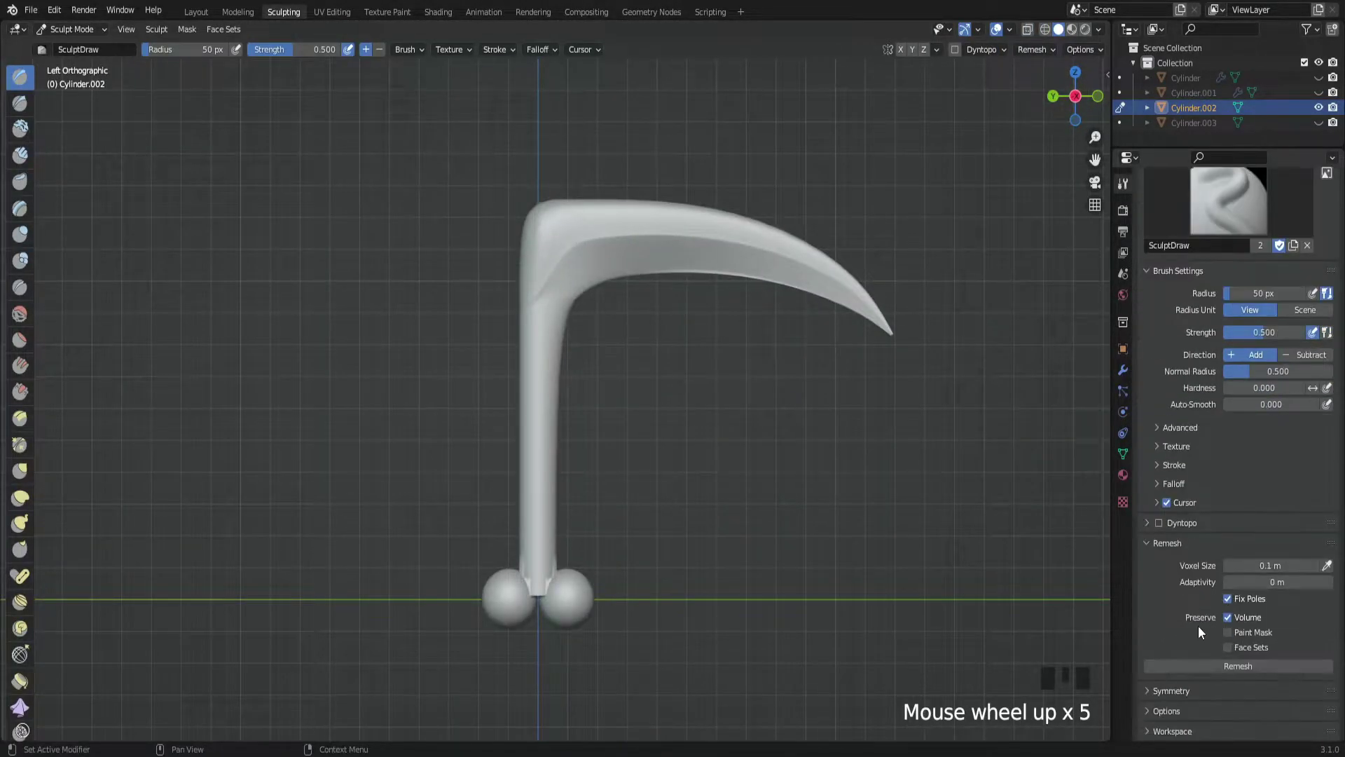
left_click(1220, 665)
scroll(802, 596, "up", 1)
scroll(802, 596, "down", 1)
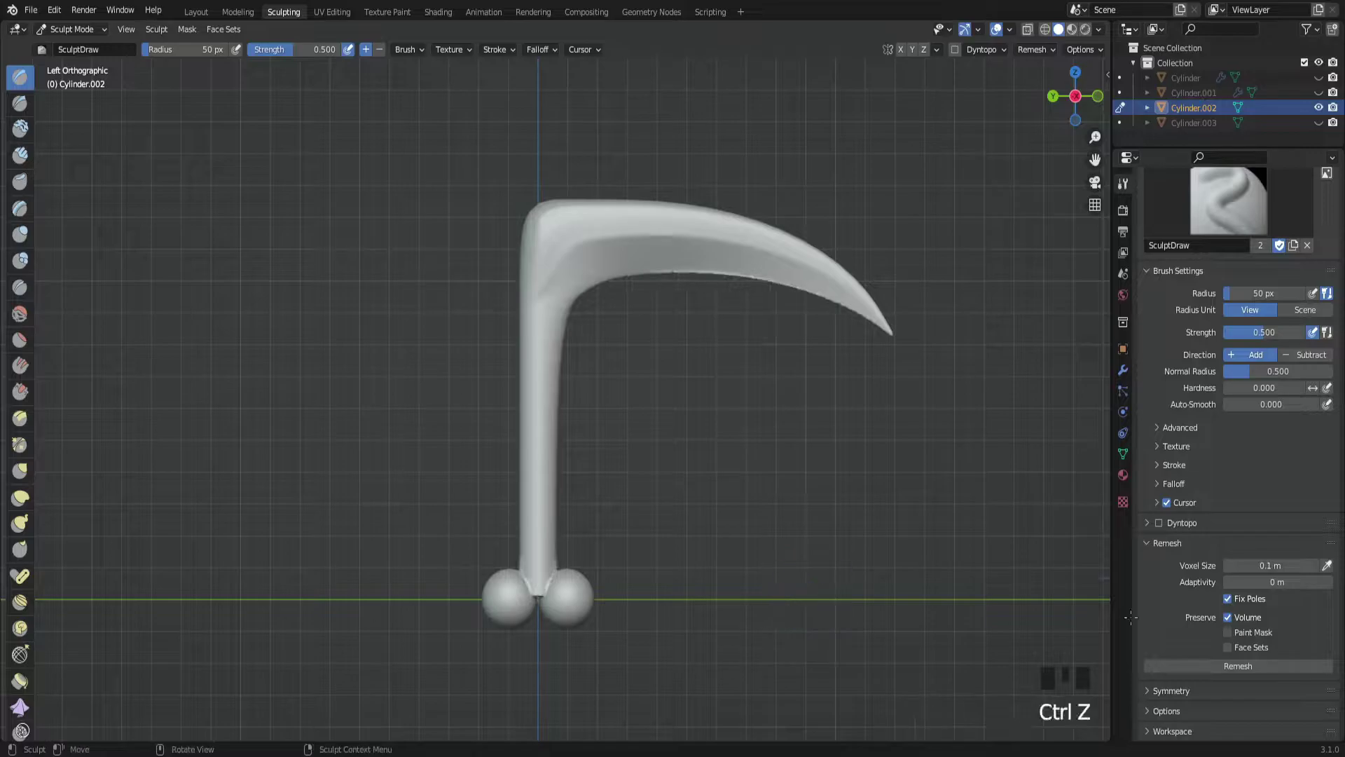
key("shift+r")
left_click(837, 634)
scroll(815, 512, "up", 3)
scroll(815, 511, "down", 9)
- Hide Cylinder.001 and display objects in random viewport colours
middle_click_drag(777, 616, 777, 532, "shift")
key("Tab")
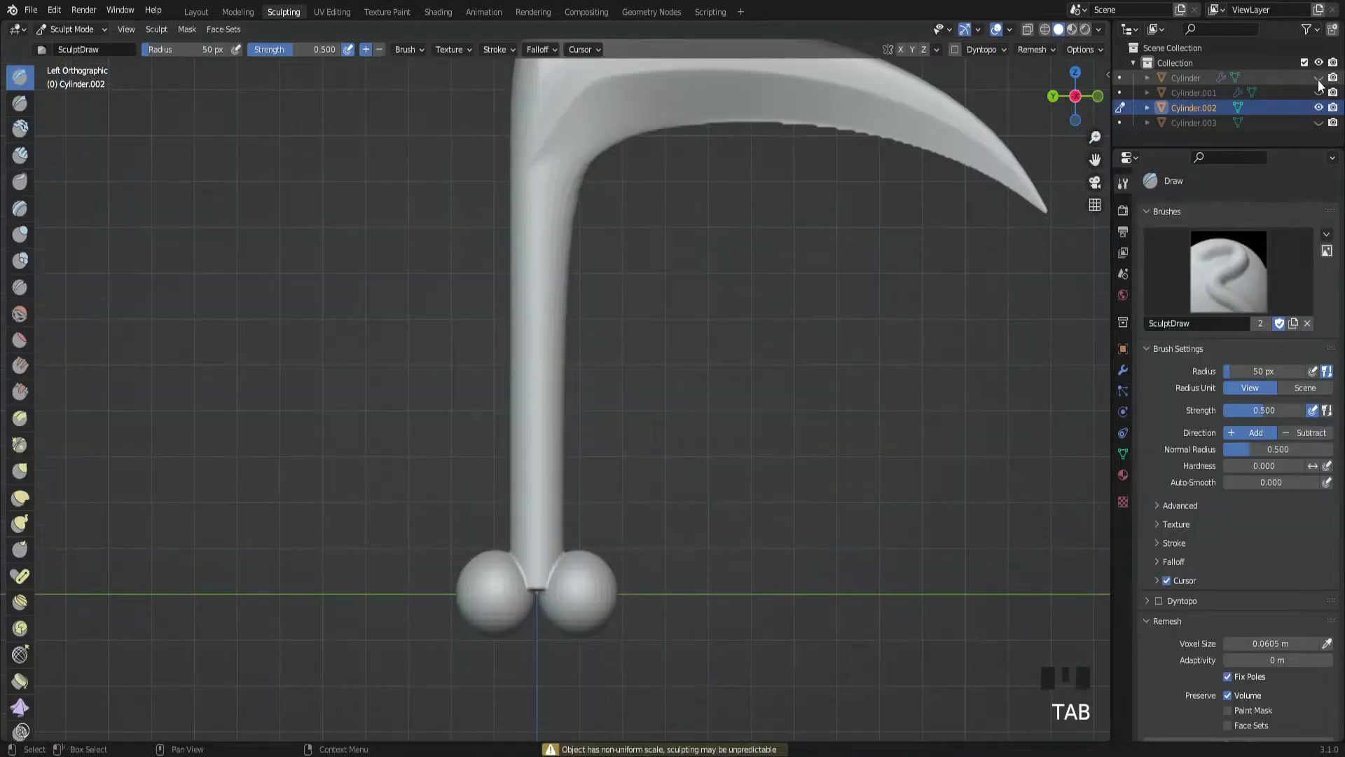
scroll(813, 379, "up", 2)
key("g")
key("Tab")
key("Tab")
left_click(1080, 49)
left_click(1099, 29)
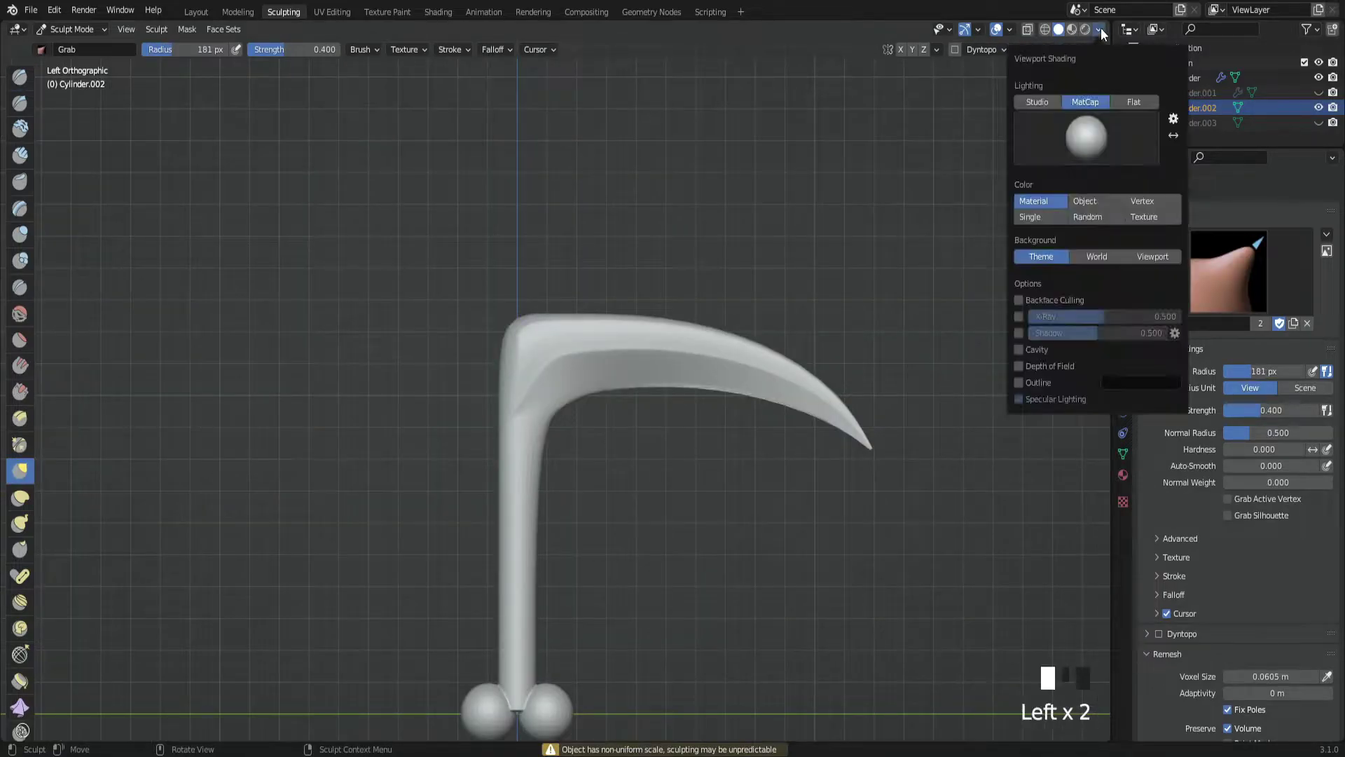
- Undo the last change and bring up the mode selection menu
scroll(764, 452, "up", 1)
key("ctrl+z")
scroll(704, 448, "up", 5)
scroll(751, 483, "down", 3)
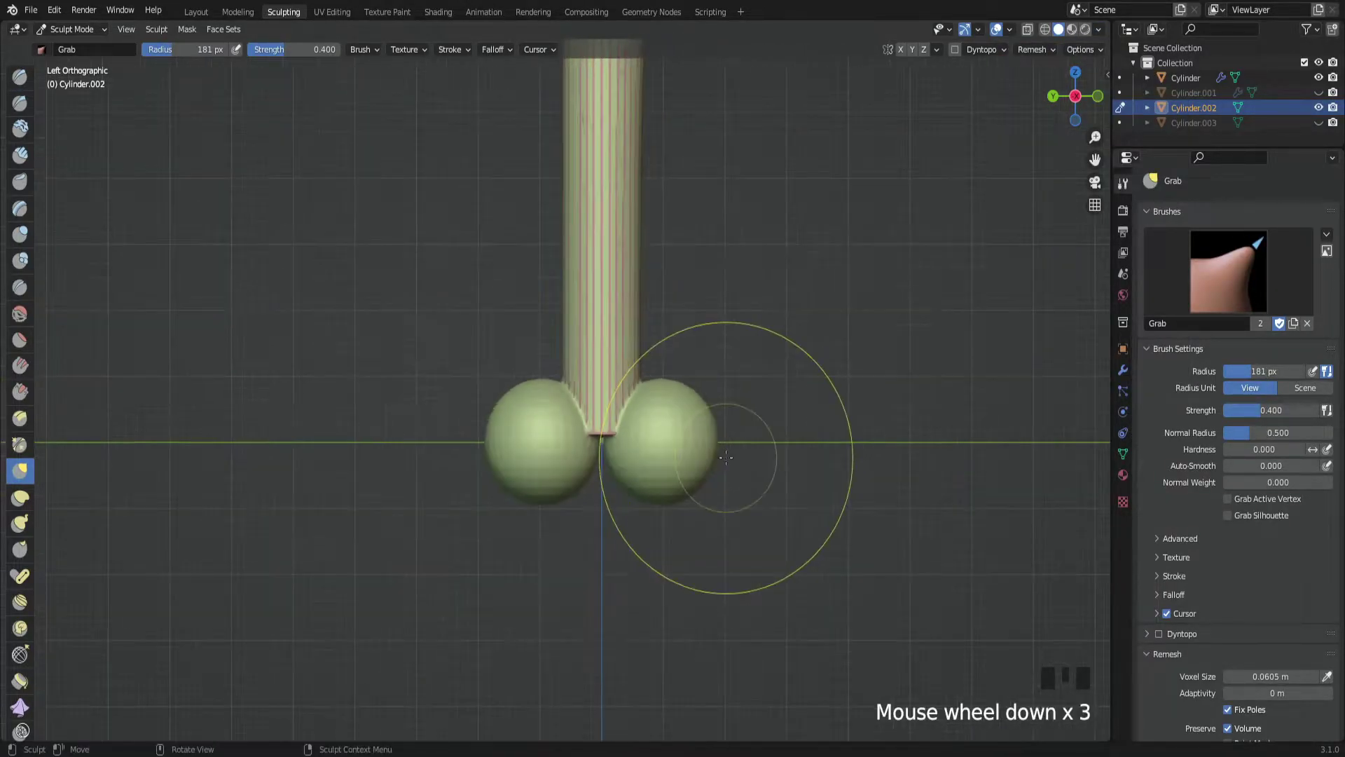
scroll(745, 539, "down", 2, "shift")
key("ctrl+Tab")
- Return to Object Mode and select the green remeshed scythe, Cylinder.002
left_click(350, 234)
left_click(553, 411)
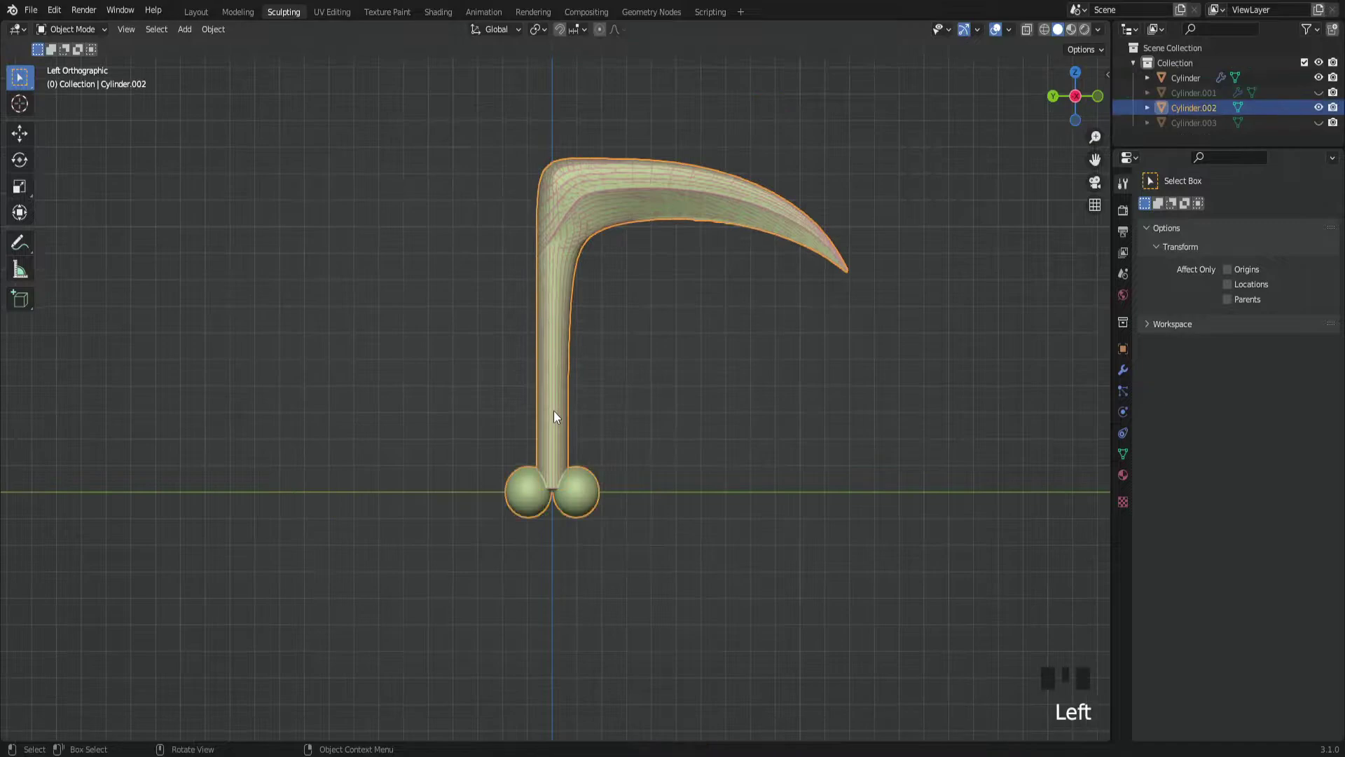
key("g")
left_click(518, 333)
key("ctrl+z")
- Scale the green scythe up slightly over the pink blade and re-enter Sculpt Mode
scroll(567, 343, "up", 4)
scroll(568, 400, "down", 3)
key("s")
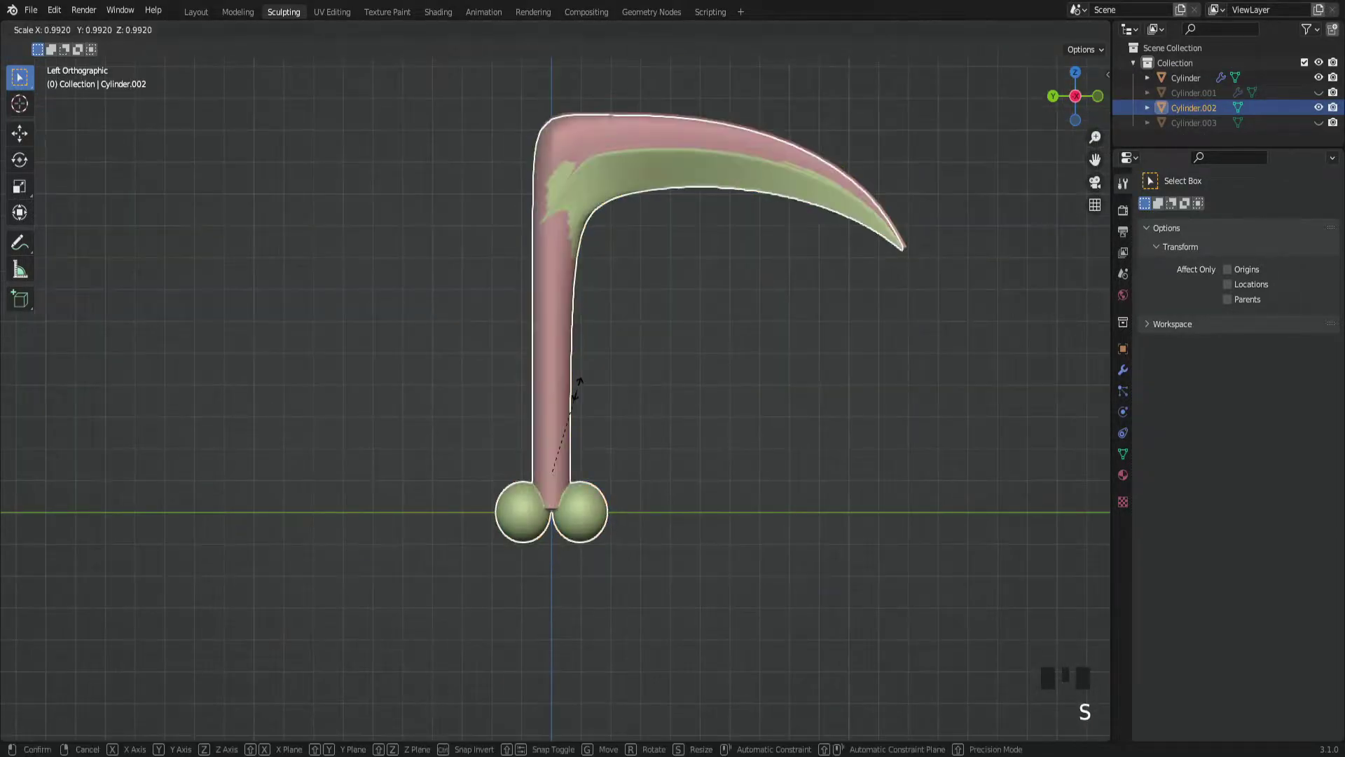
key("ctrl+z")
key("s")
left_click(639, 429)
key("Tab")
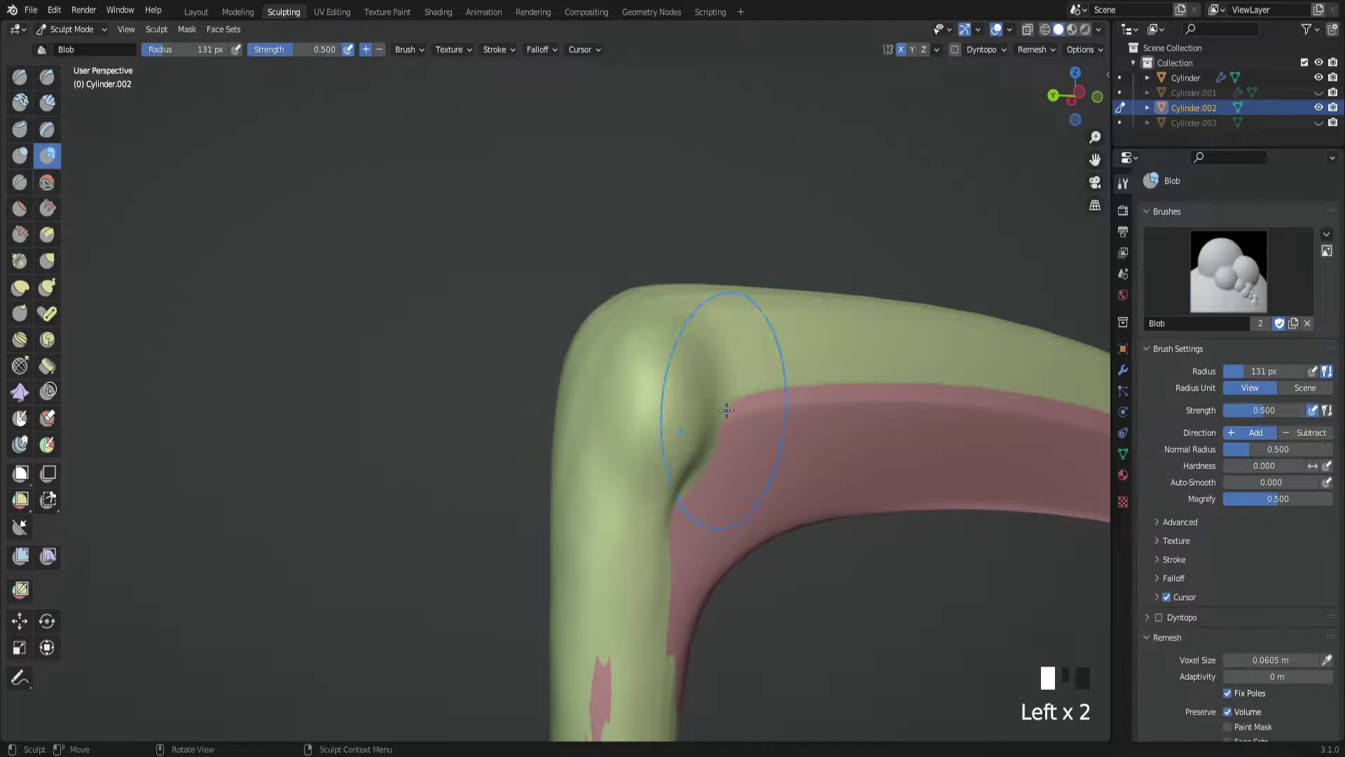
- Raise blob bulges along the top of the green body at the bend
mouse_move(652, 420)
middle_mouse_down()
mouse_move(666, 381)
mouse_move(667, 482)
middle_mouse_up()
left_click(645, 421)
middle_click_drag(645, 420, 623, 390, "shift")
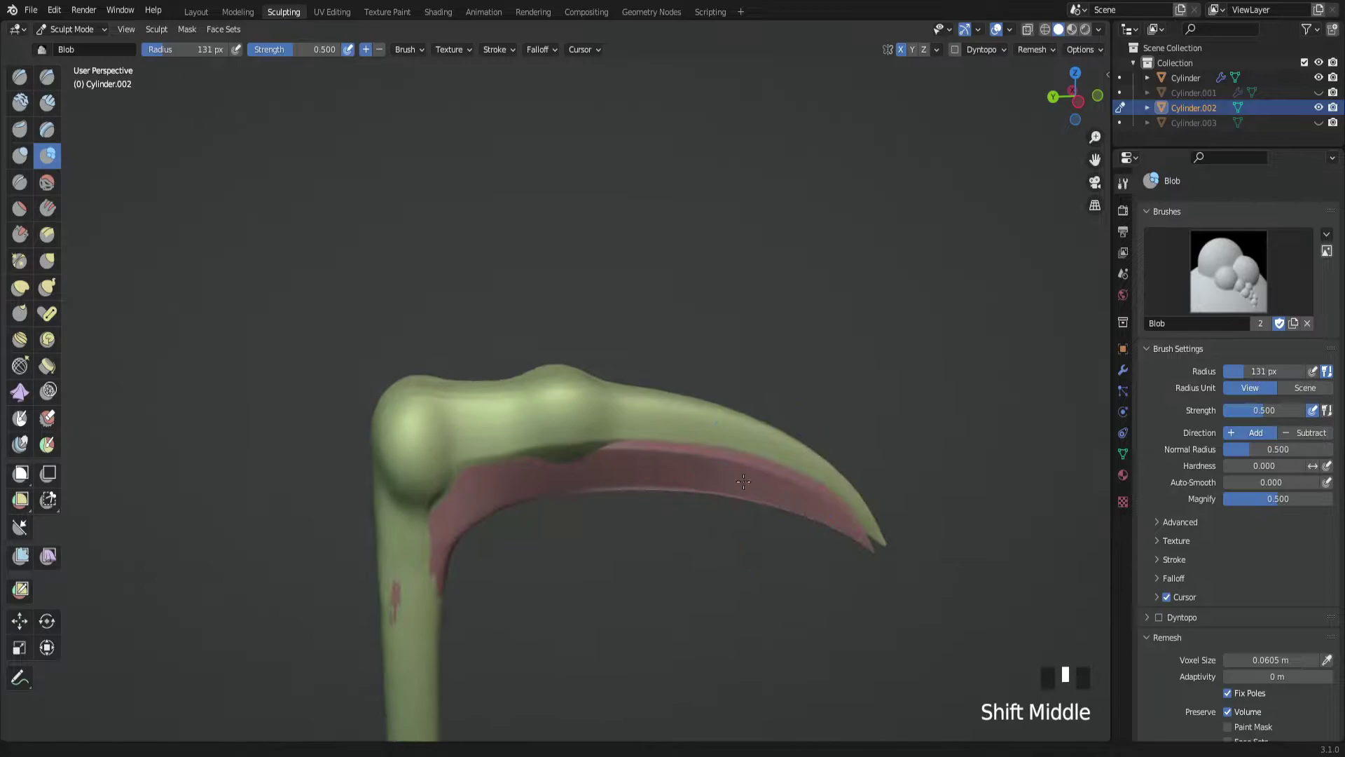
left_click(622, 390, "ctrl")
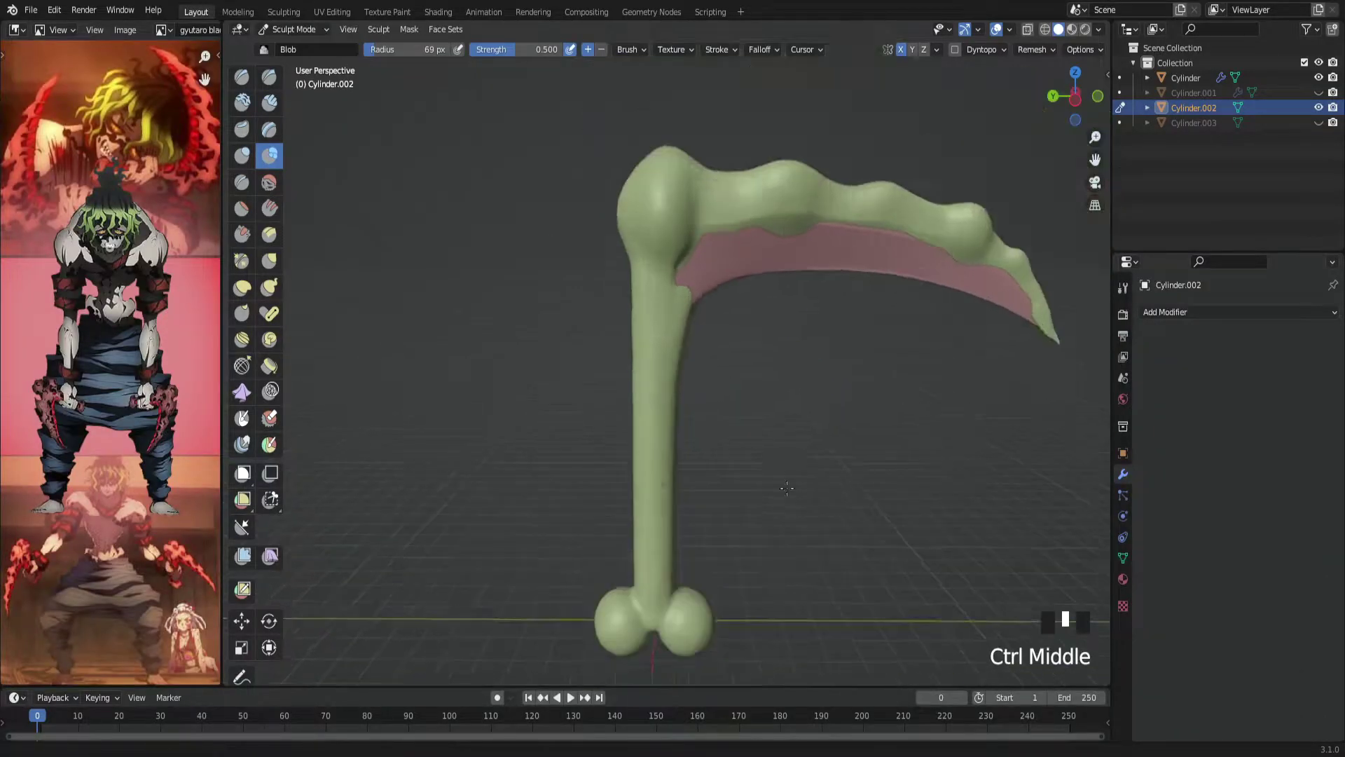
- Dab two blobs onto the two-ball base of the horn
middle_click_drag(770, 392, 801, 476, "ctrl")
scroll(800, 476, "down", 5)
left_click(694, 406)
mouse_move(693, 406)
middle_mouse_down()
mouse_move(774, 456)
mouse_move(705, 498)
mouse_move(705, 448)
mouse_move(771, 420)
mouse_move(810, 444)
mouse_move(729, 360)
mouse_move(766, 444)
mouse_move(690, 414)
mouse_move(871, 382)
mouse_move(715, 518)
middle_mouse_up()
left_click(774, 456)
- Grow a hanging strand under the horn and curl its end
left_click(729, 360)
left_click(765, 444)
left_click(689, 415)
- Paint several more curling tendrils under the horn with the 22 px Blob brush
left_click(716, 518)
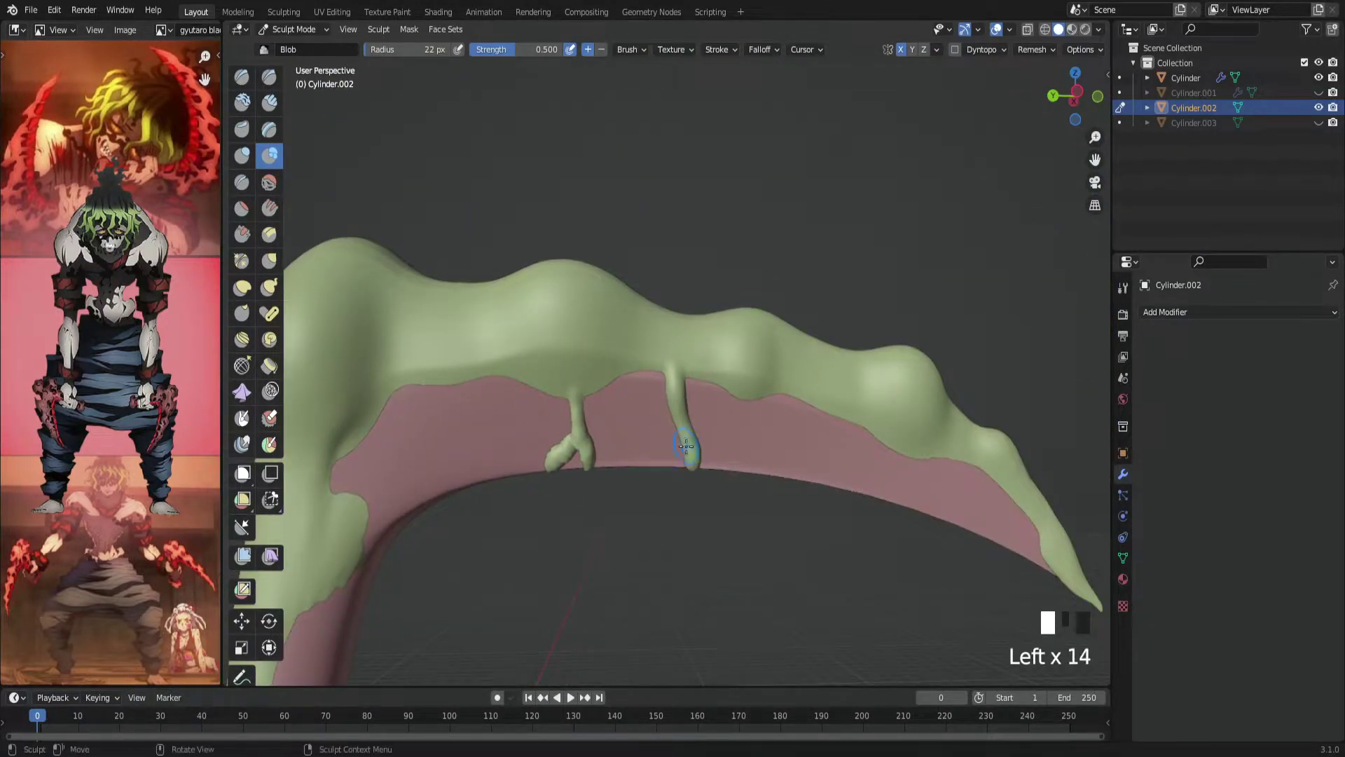
middle_click_drag(686, 446, 765, 409)
left_click(766, 409)
middle_click_drag(749, 460, 851, 387, "ctrl")
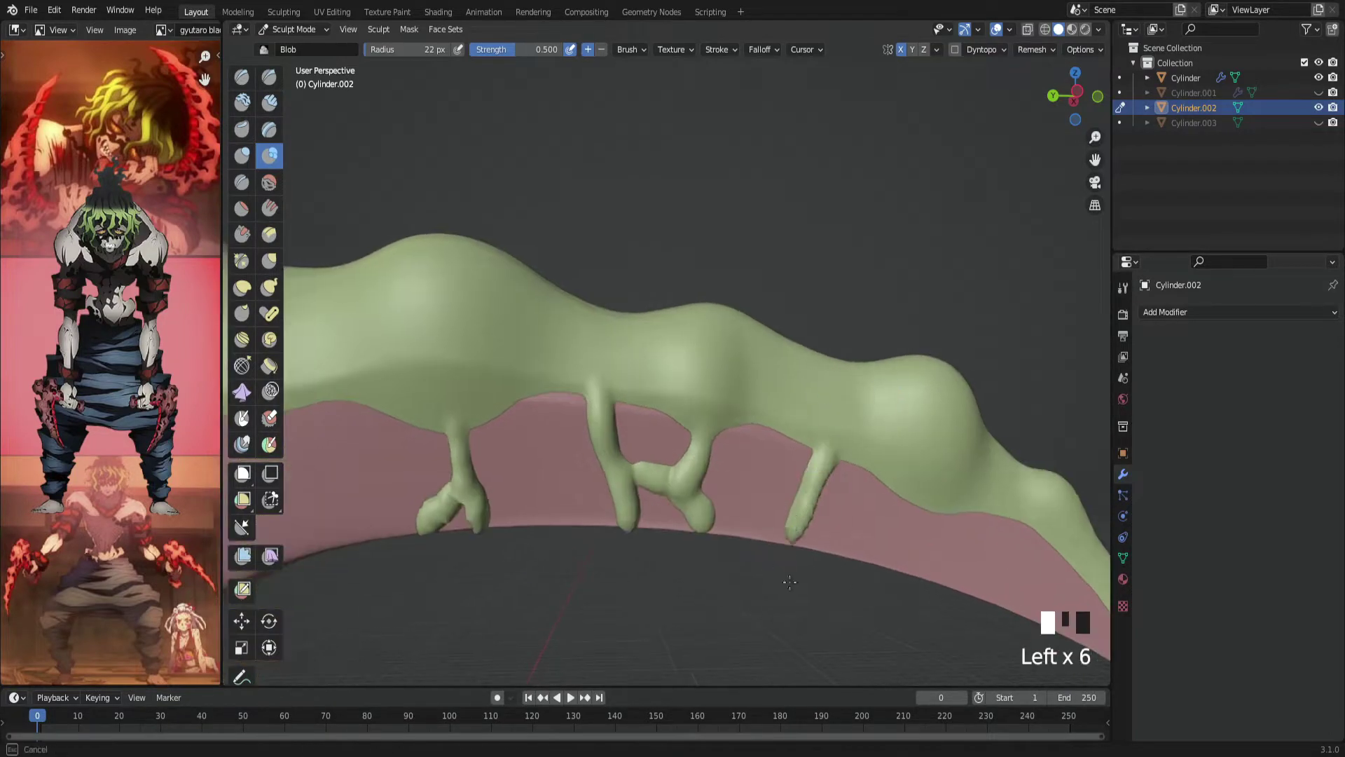
middle_click_drag(849, 504, 754, 389)
left_click(754, 390)
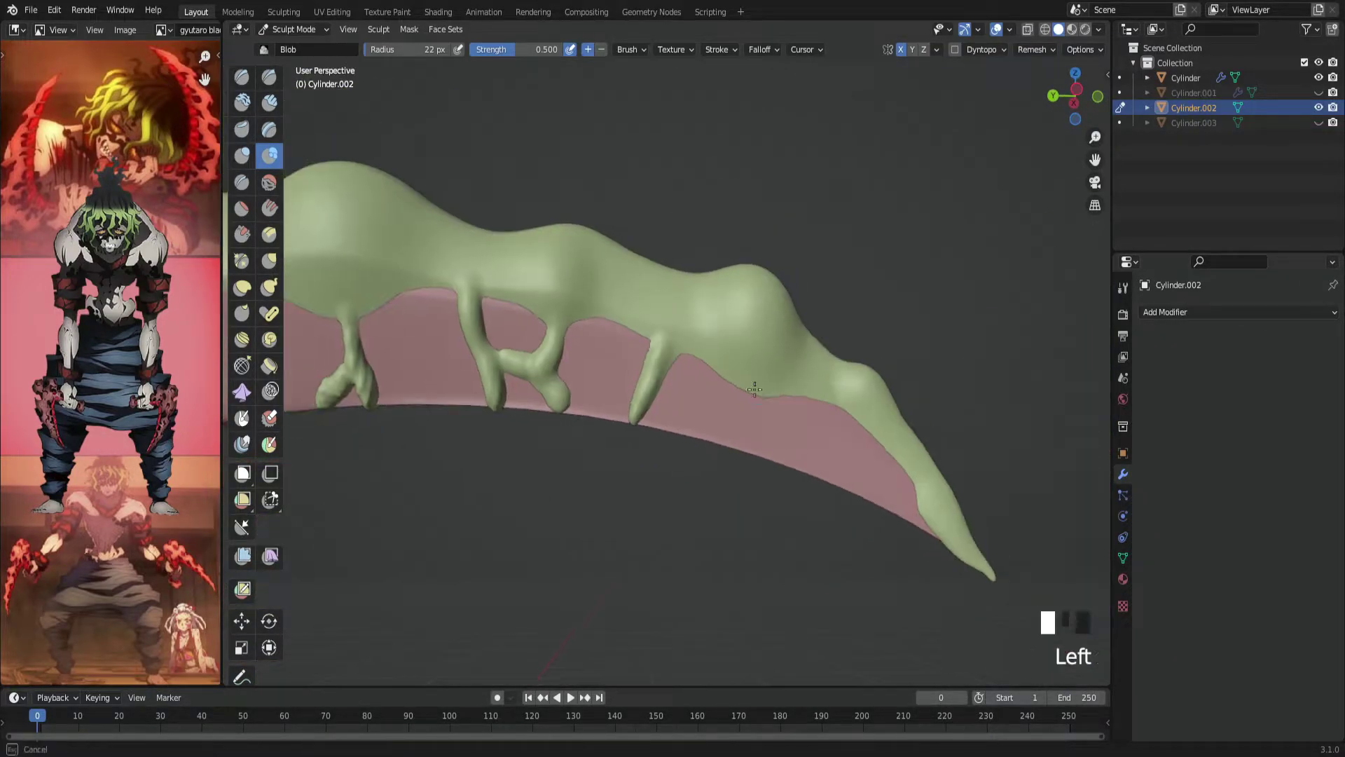
left_click(661, 444)
middle_click_drag(660, 444, 827, 456)
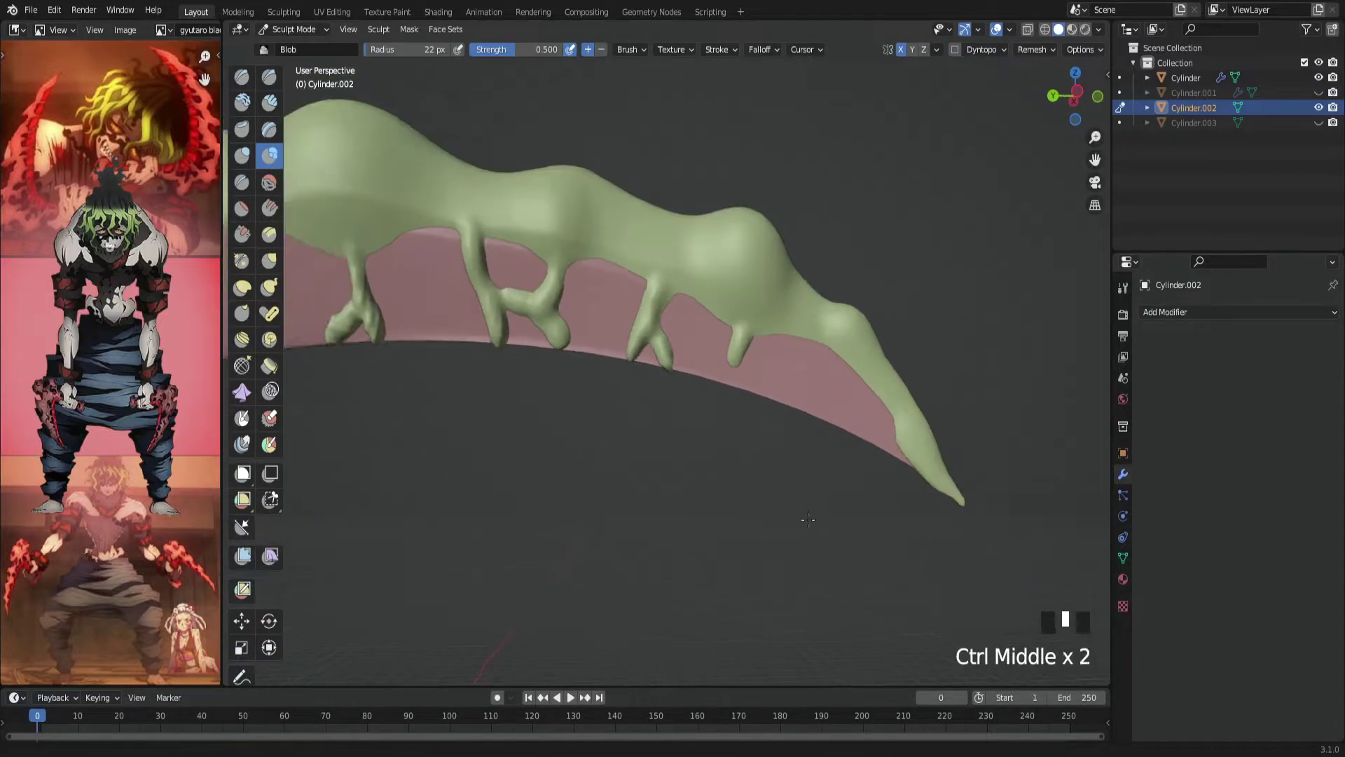
left_click(760, 481)
left_click_drag(840, 347, 825, 393)
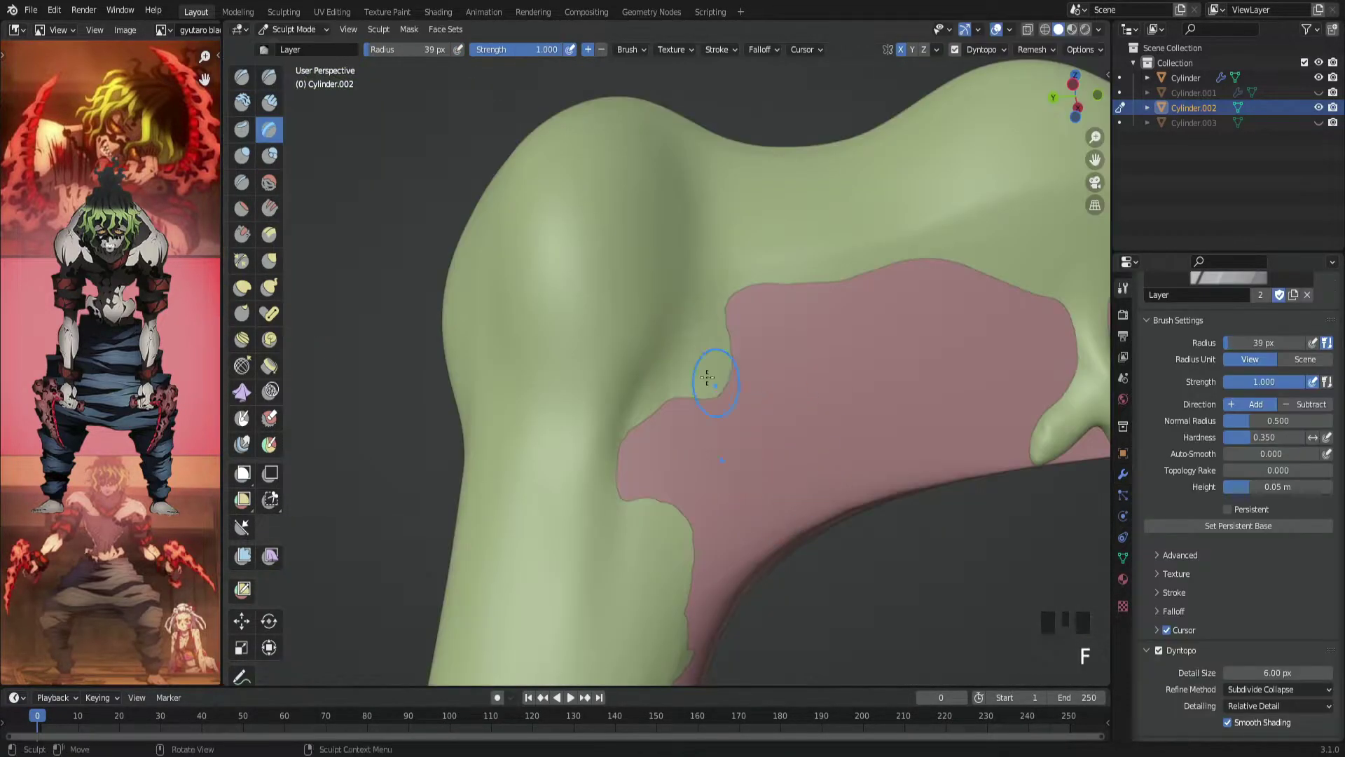
- Draw creased Clay Strips flesh strands hooking down onto the blade
middle_click_drag(711, 370, 831, 381, "shift")
left_click_drag(722, 351, 855, 354)
left_click(910, 476)
left_click_drag(910, 476, 803, 519)
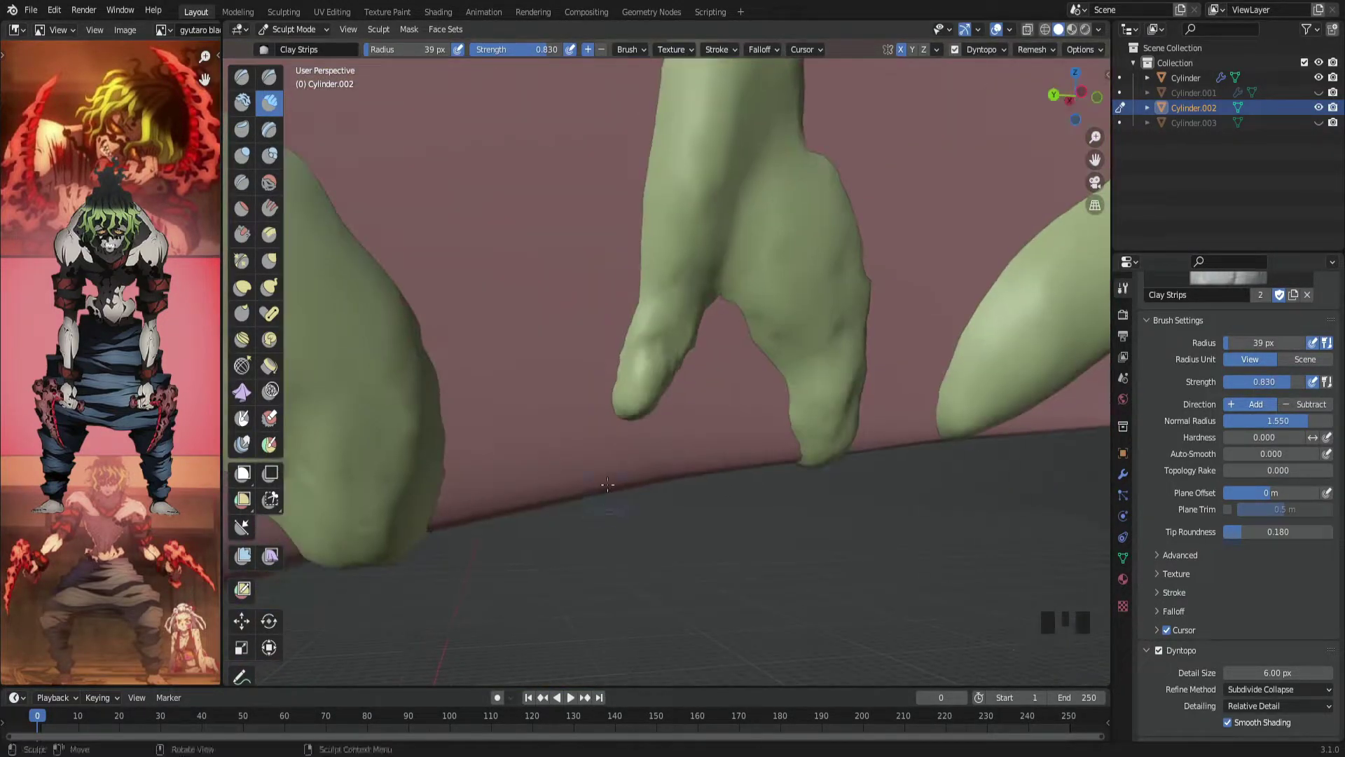
left_click_drag(631, 295, 609, 421)
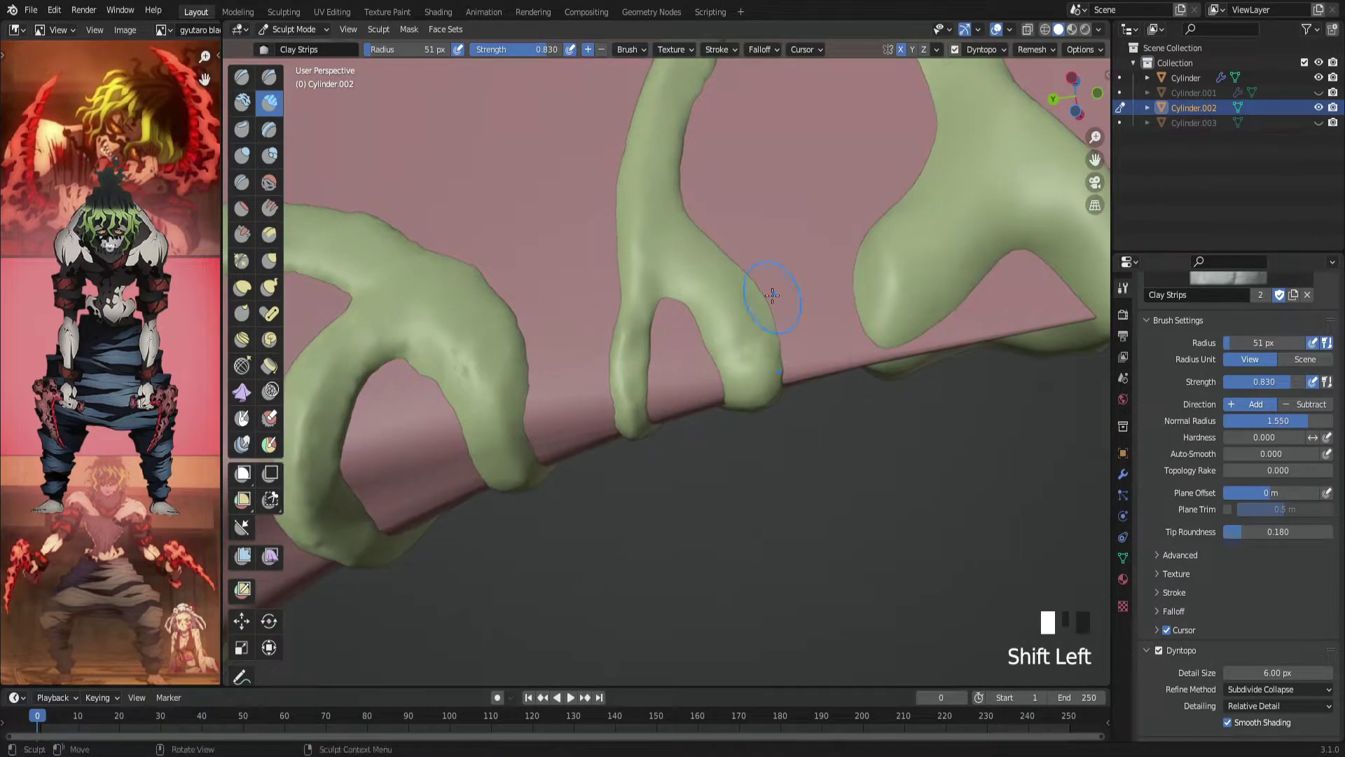
left_click_drag(806, 294, 778, 361)
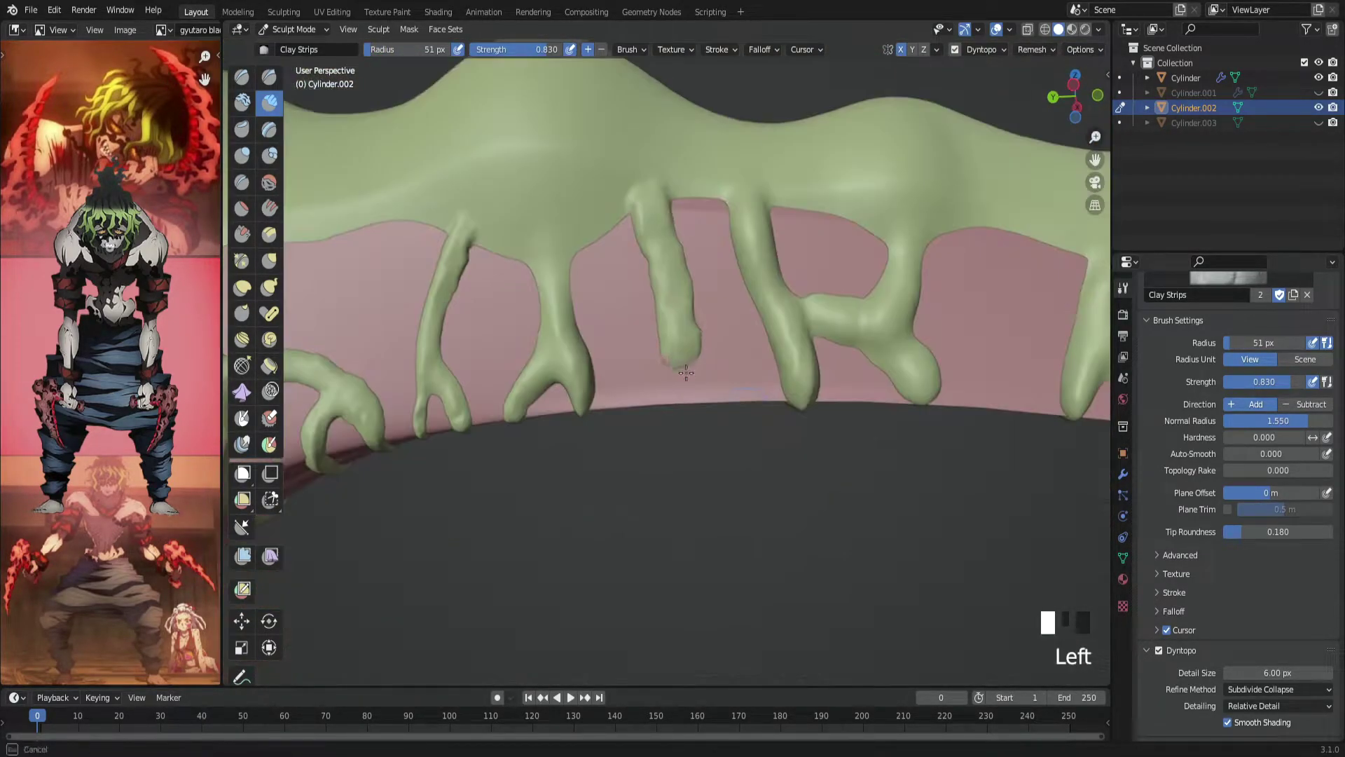
- Save the file, then build Blob brush bulges along the handle's flesh
key("ctrl+s")
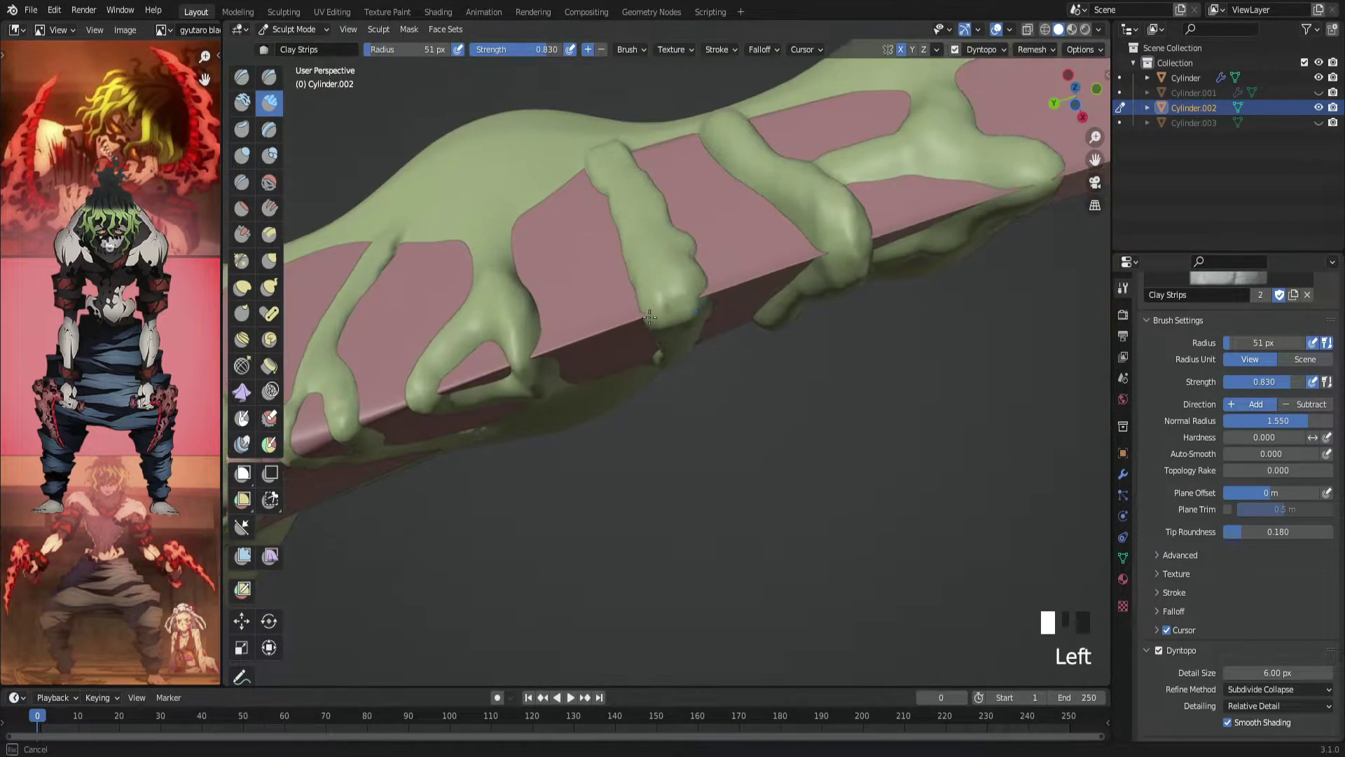
left_click(687, 365)
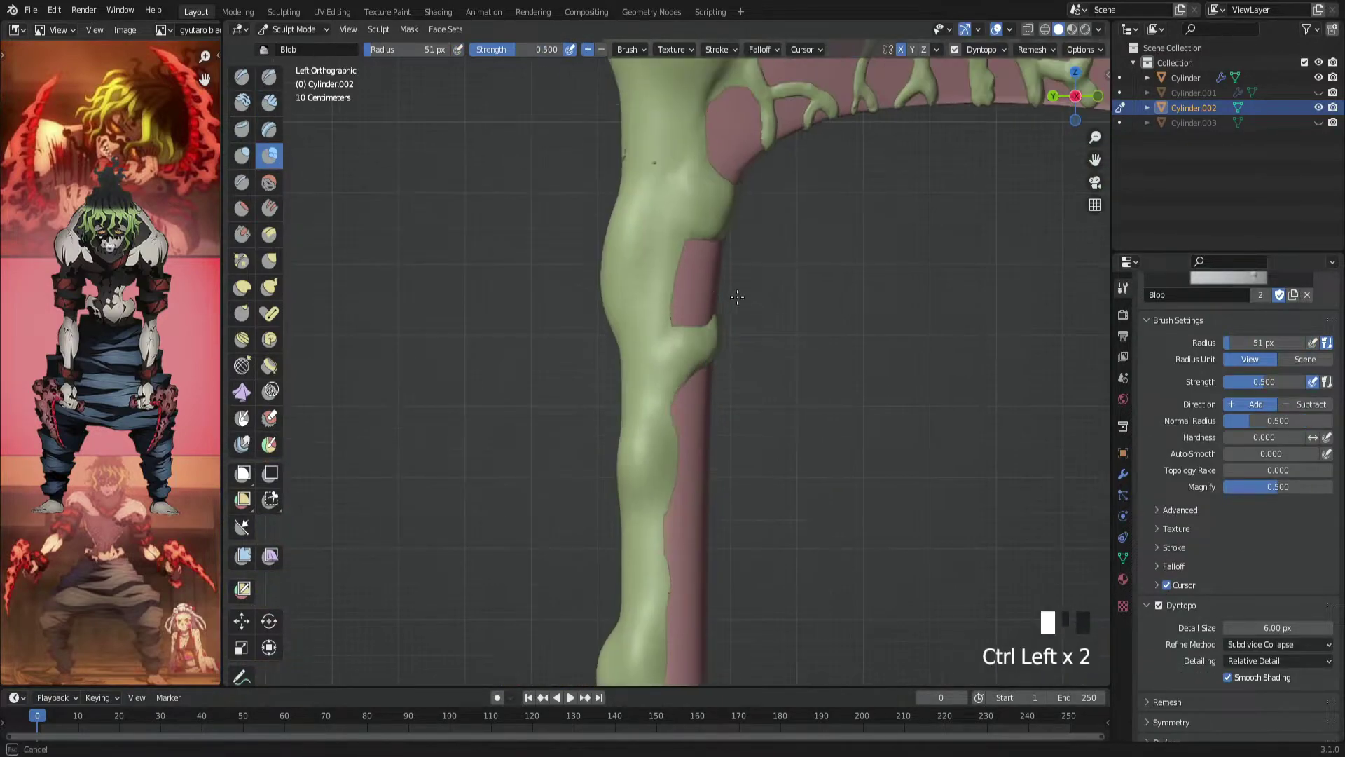
left_click(594, 405, "ctrl")
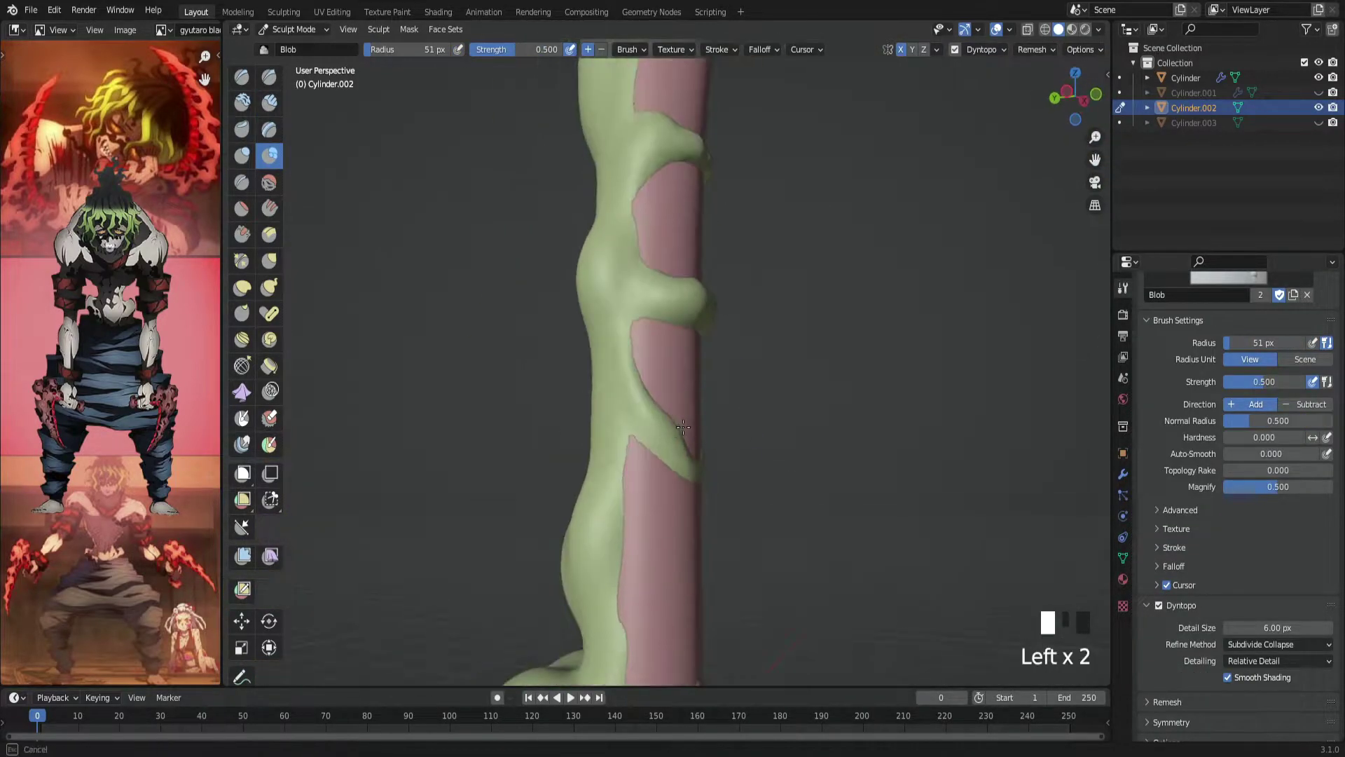
- Swell the base knobs and sculpt dents and clay detail into the right knob
middle_click_drag(771, 491, 807, 510, "shift")
key("f")
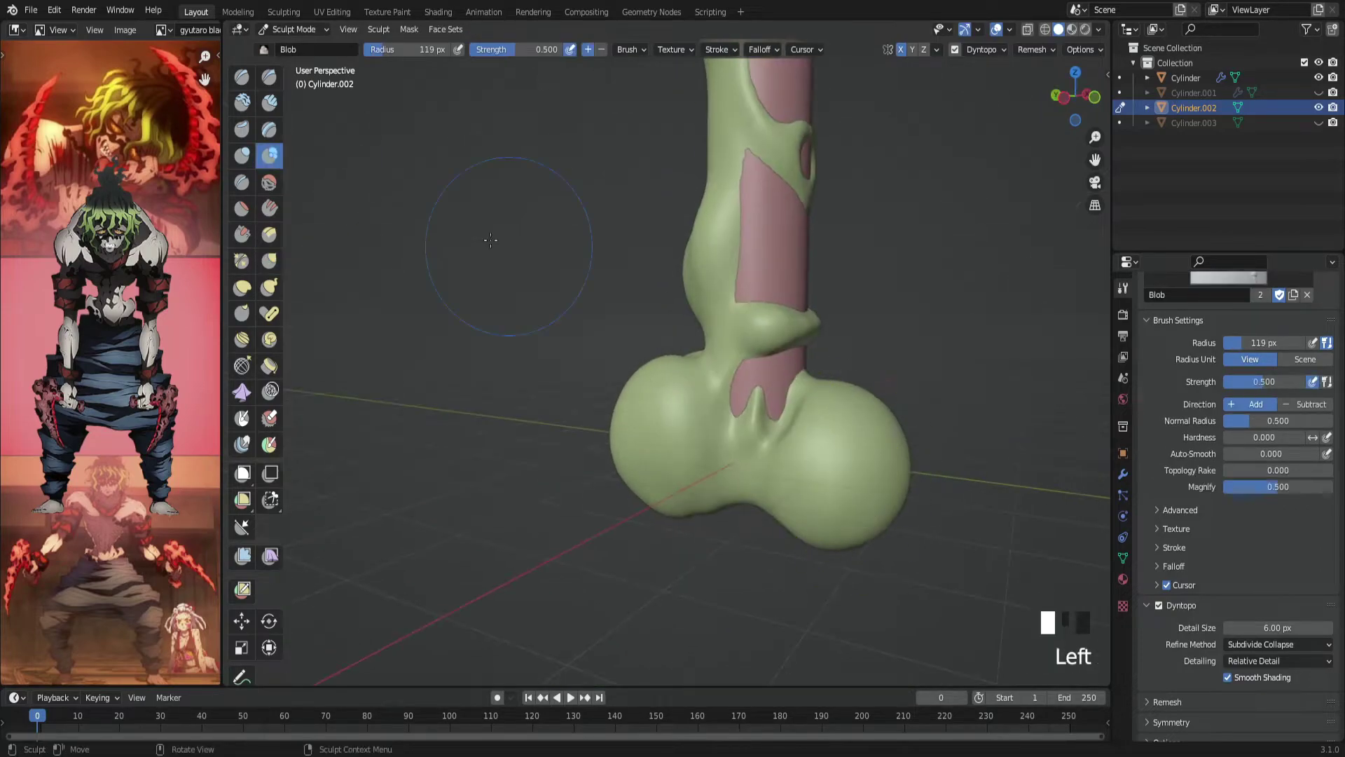
left_click_drag(869, 420, 876, 444)
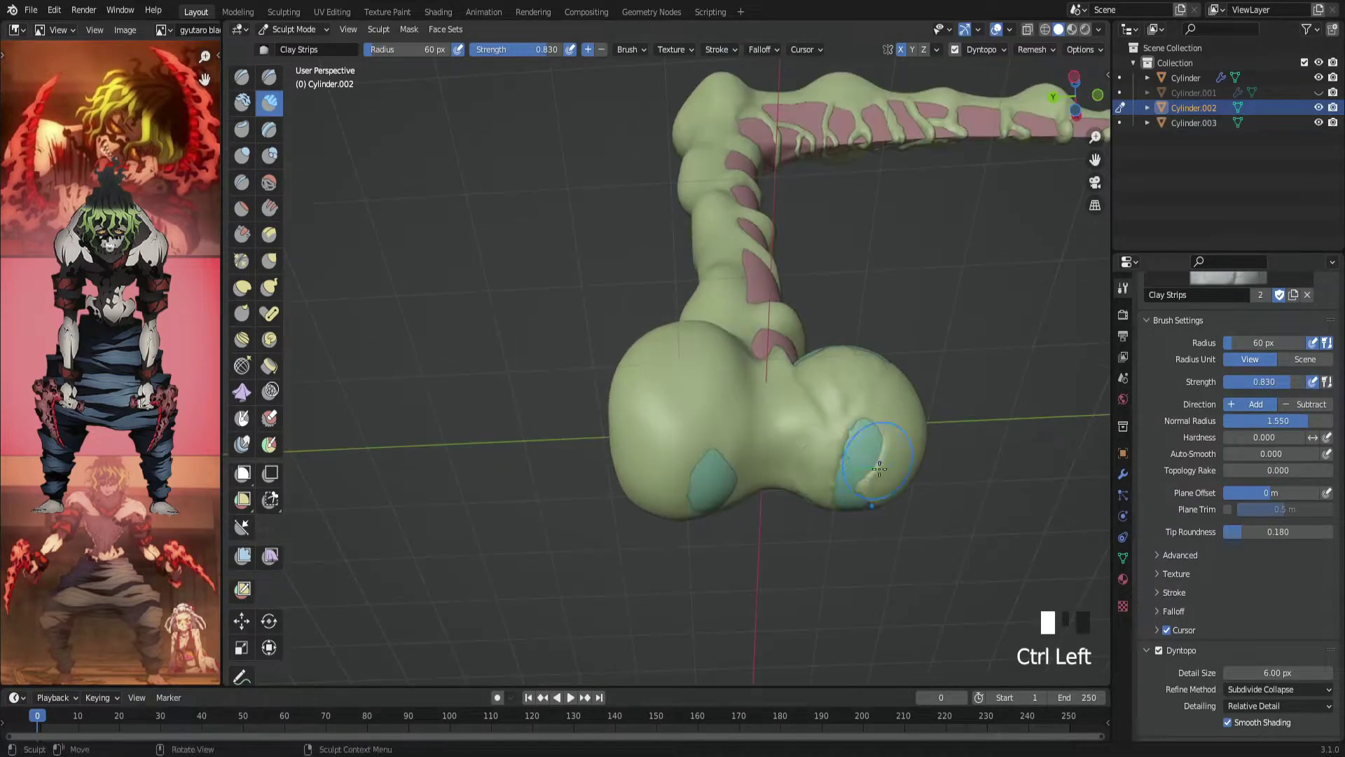
left_click(822, 446)
middle_click_drag(822, 445, 827, 336, "ctrl")
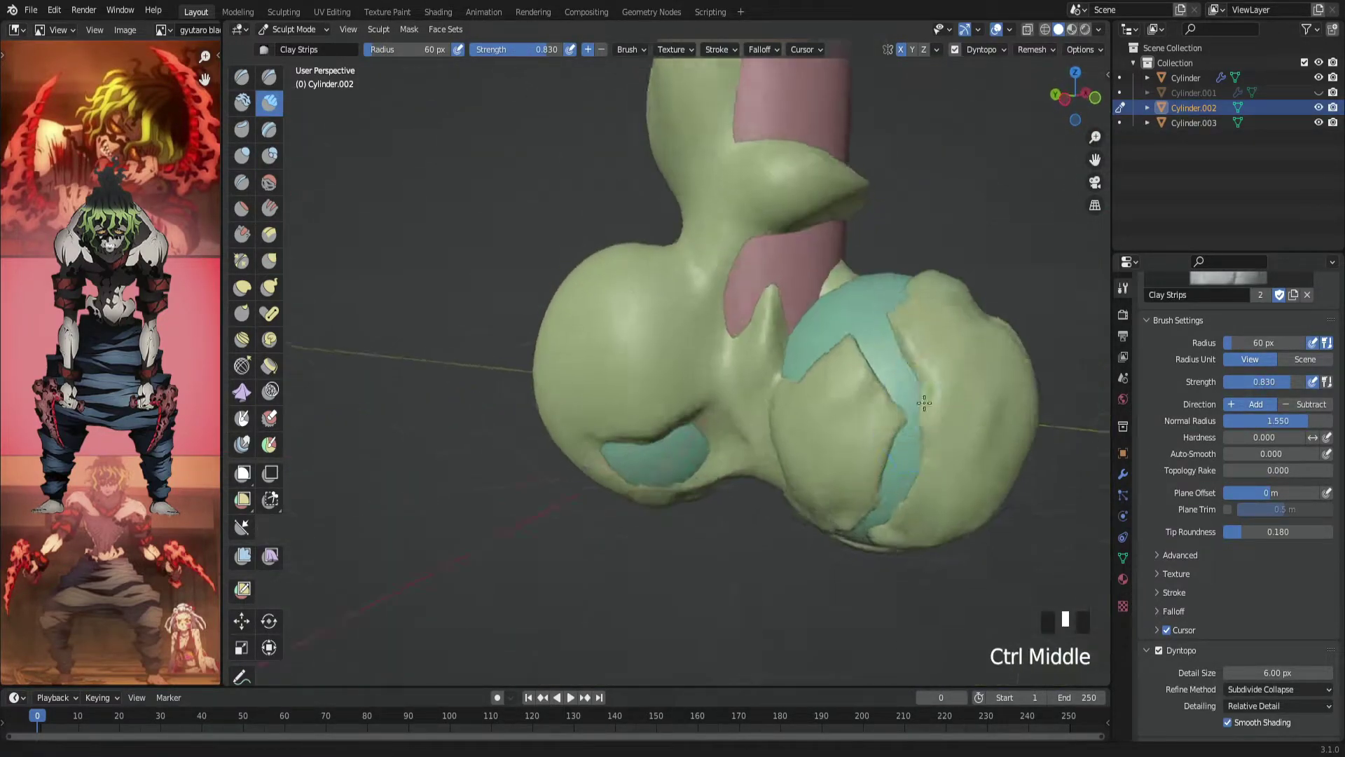
left_click(827, 305)
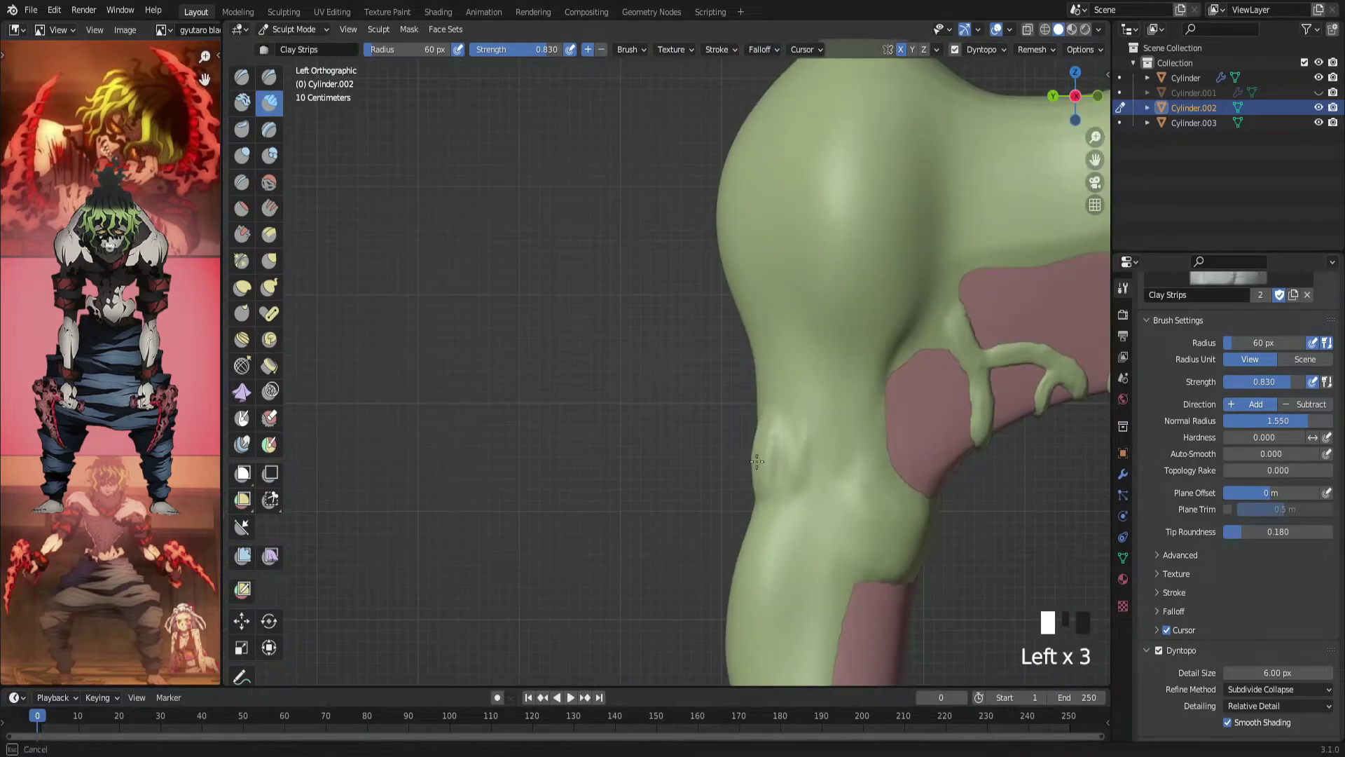
- Undo the last two sculpt strokes and switch to the Clay brush
key("ctrl+space")
key("ctrl+z")
left_click(243, 103)
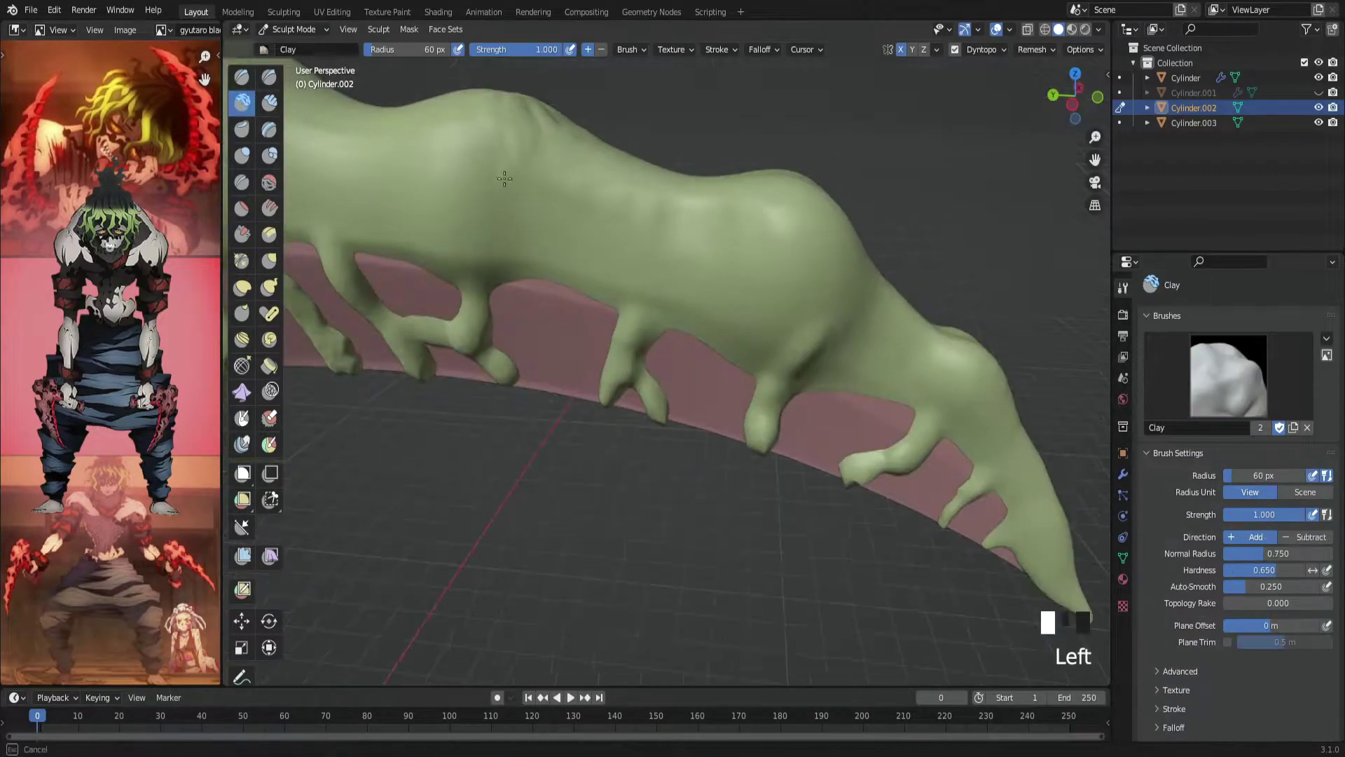
- Add clay detail to the lower handle at 57 px, then 41 px brush size
left_click(682, 240)
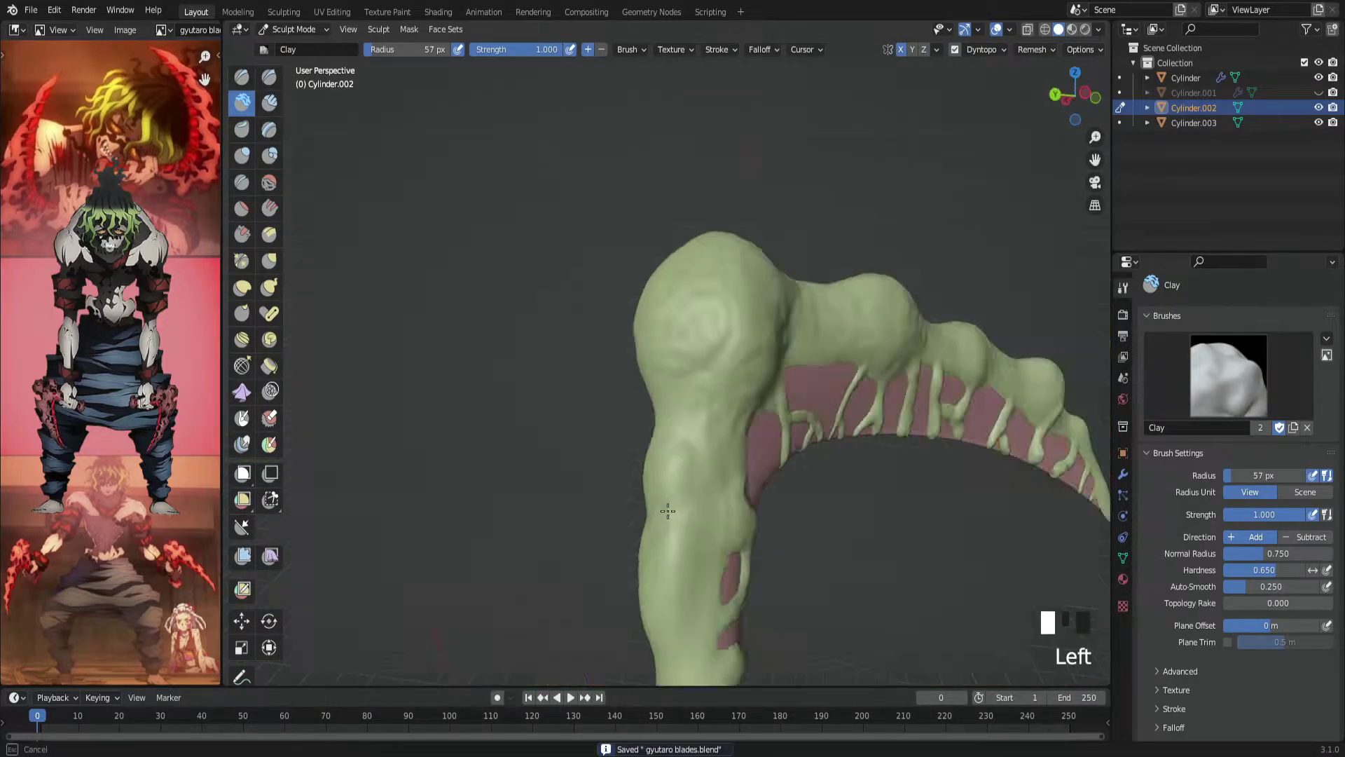
left_click(684, 435)
left_click(699, 354)
middle_click_drag(700, 354, 693, 196, "shift")
left_click(655, 547)
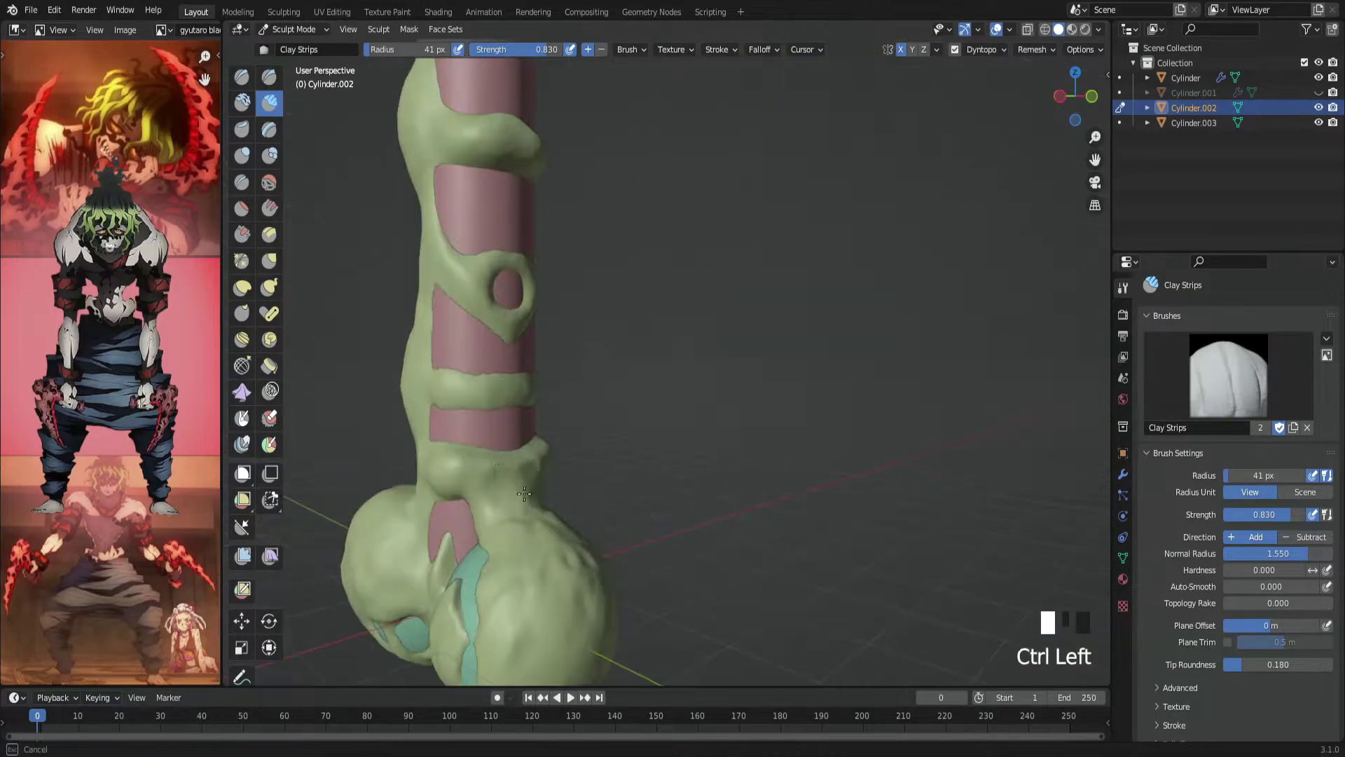
- Add lumpy detail along the handle toward the blade tip and check Dyntopo's 6.00 px detail
scroll(524, 494, "down", 5)
scroll(771, 420, "up", 6)
middle_click_drag(771, 420, 833, 411)
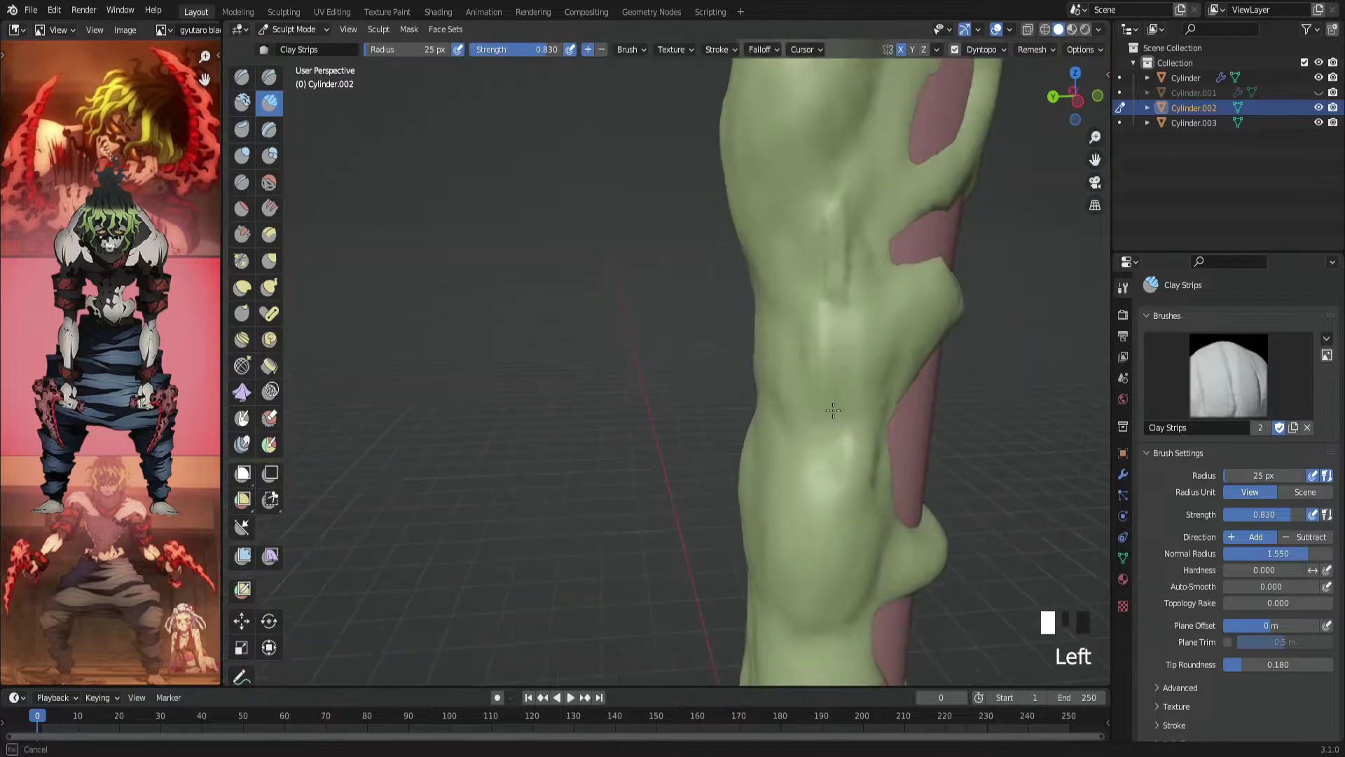
left_click_drag(833, 411, 804, 216)
mouse_move(875, 350)
left_mouse_down("ctrl")
mouse_move(882, 420)
mouse_move(820, 464)
left_mouse_up("ctrl")
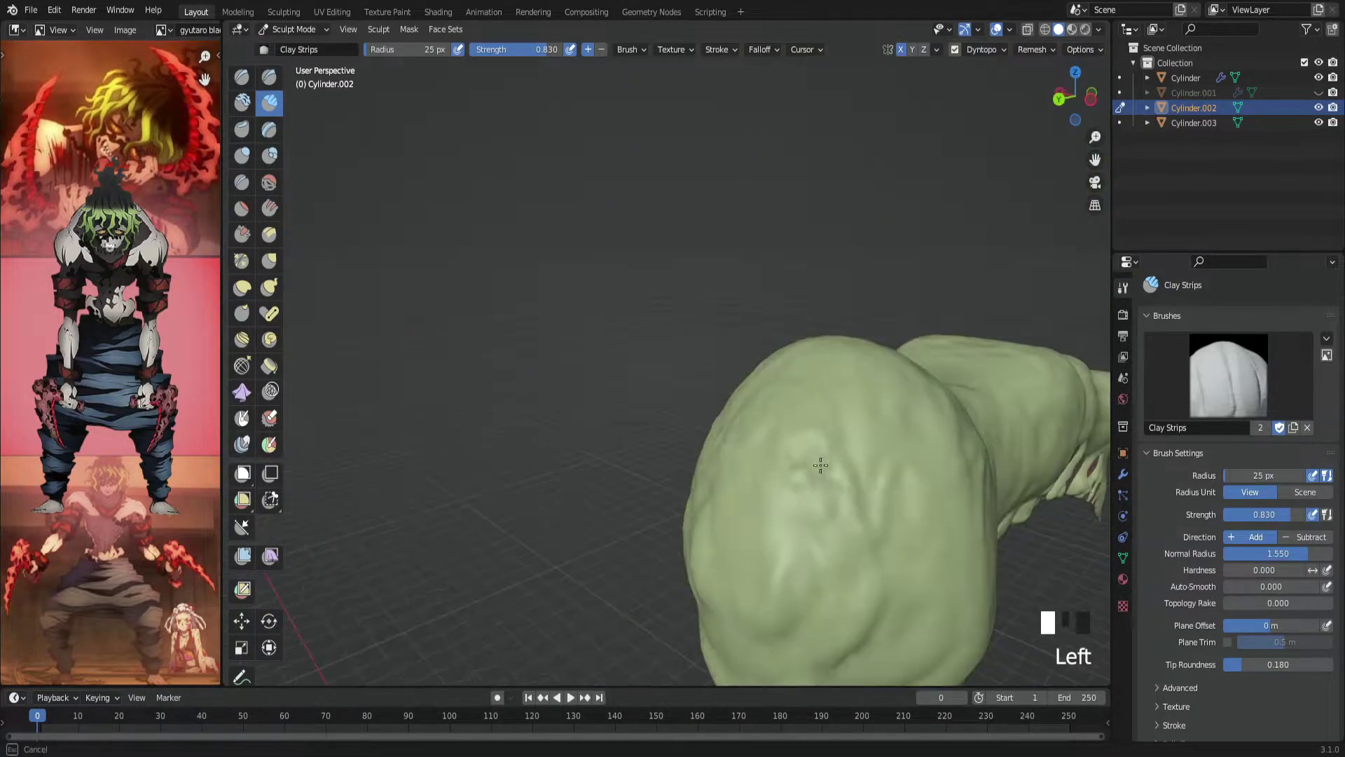
mouse_move(821, 464)
middle_mouse_down()
mouse_move(883, 225)
mouse_move(803, 460)
middle_mouse_up()
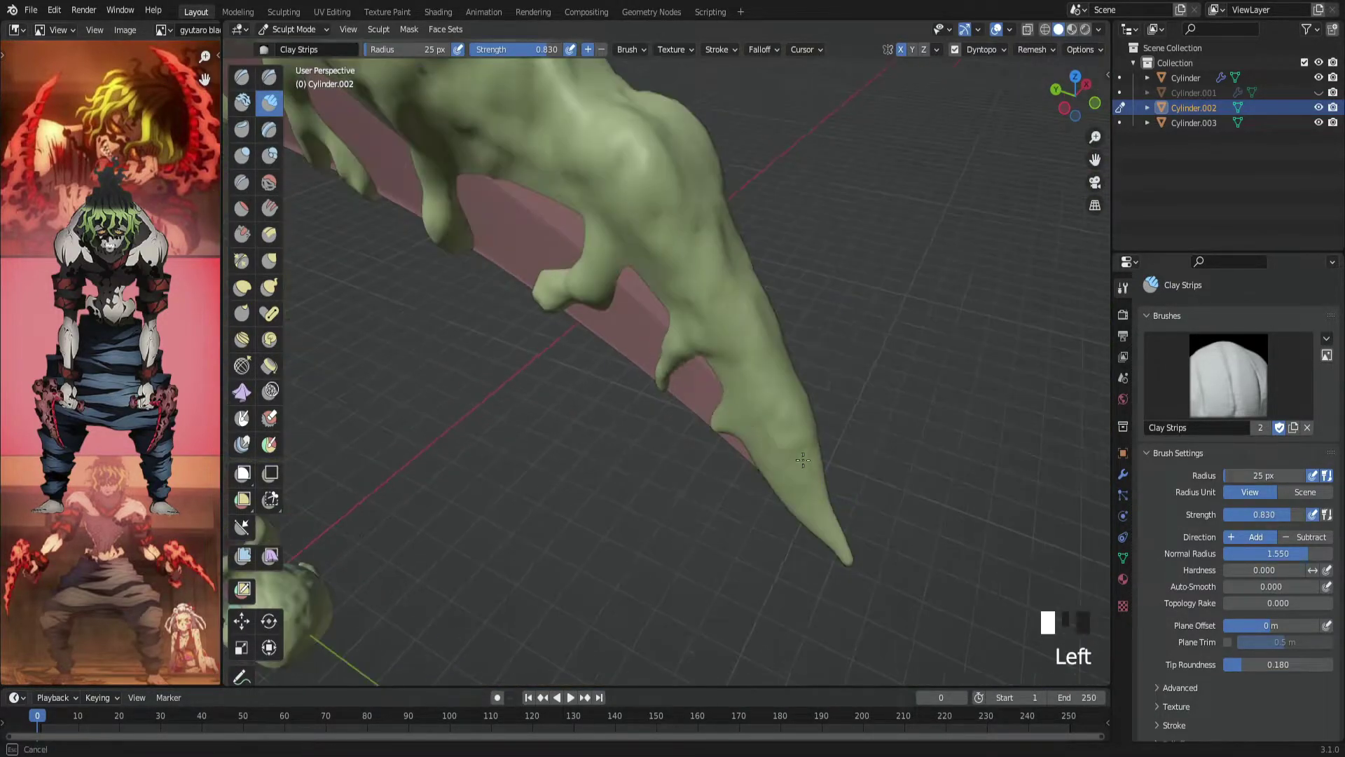
left_click(1273, 492)
left_click(1153, 513)
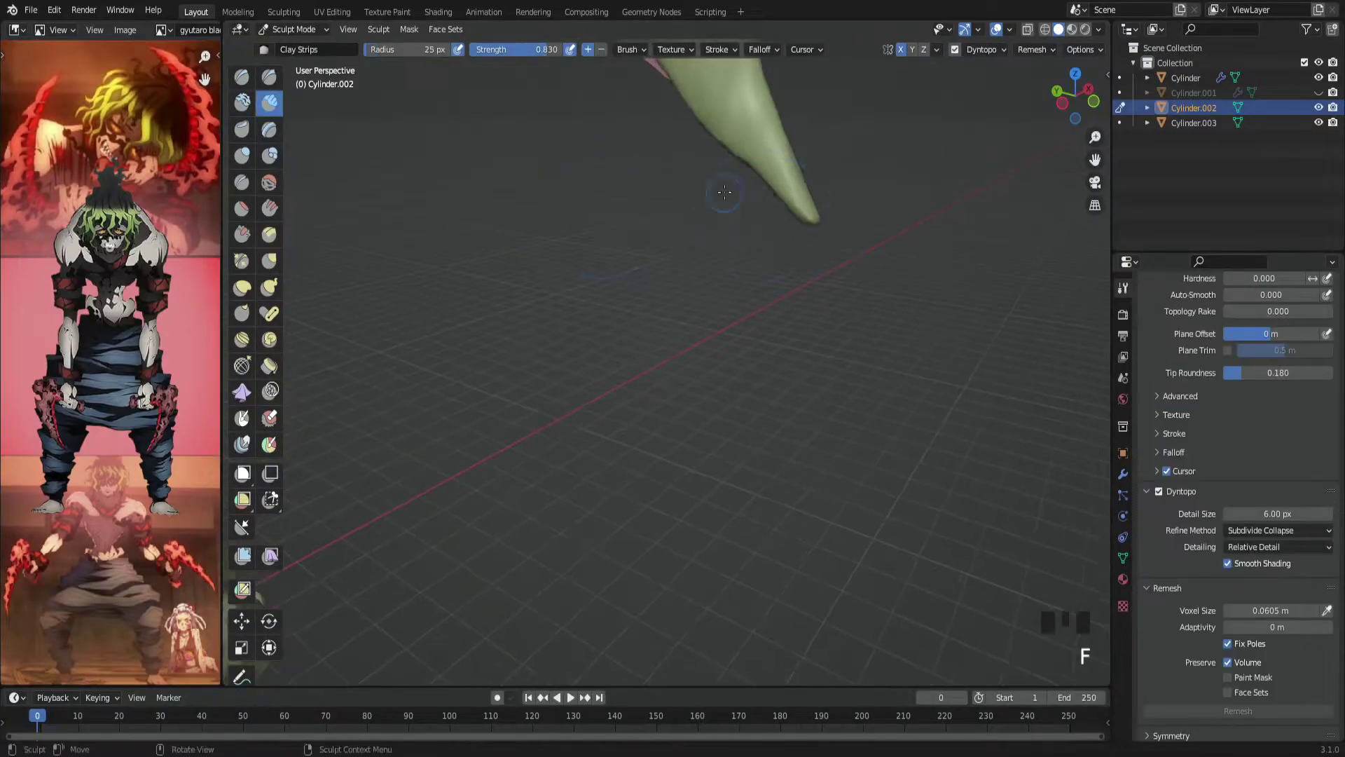
- Roughen the blade strands, handle and knob shoulder with fine 25 px Clay Strips texture
middle_click_drag(672, 350, 726, 490)
left_click(701, 392)
left_click(726, 491)
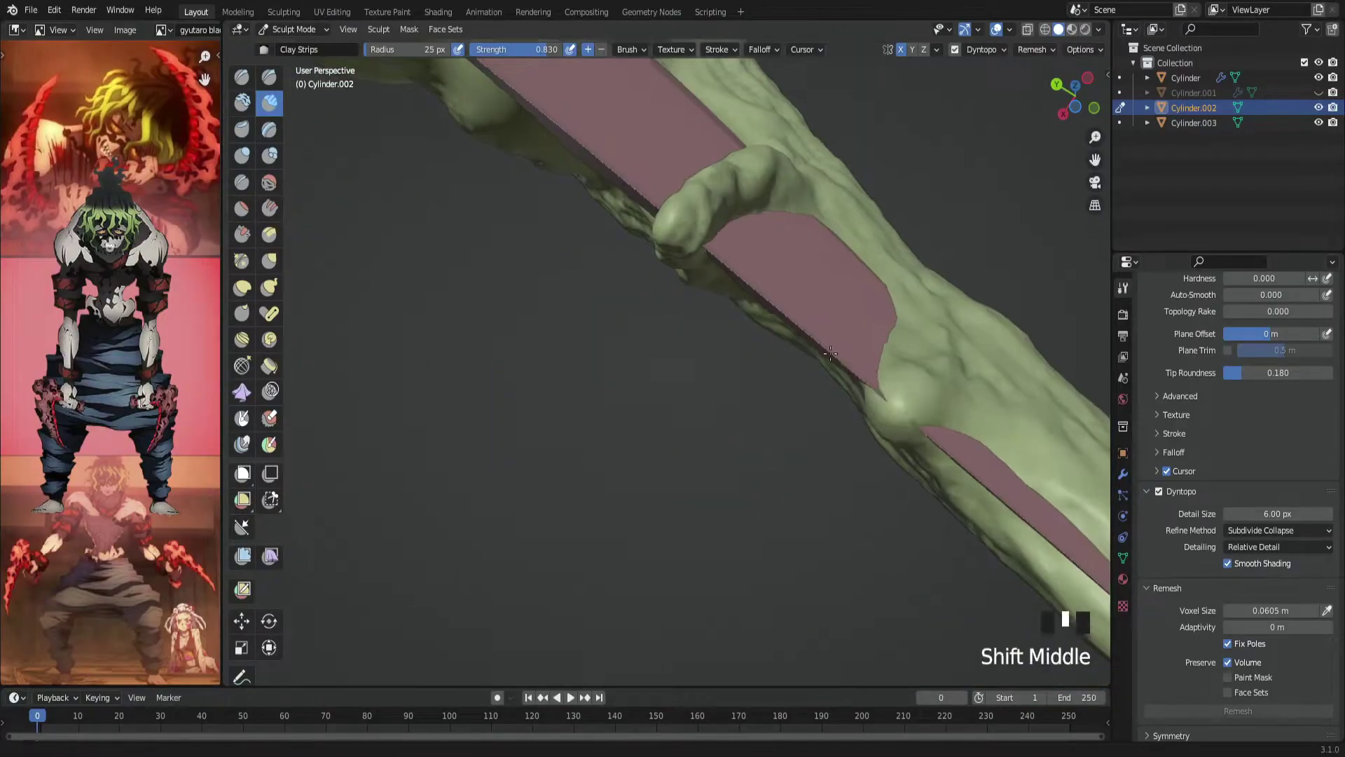
middle_click_drag(806, 420, 849, 503, "shift")
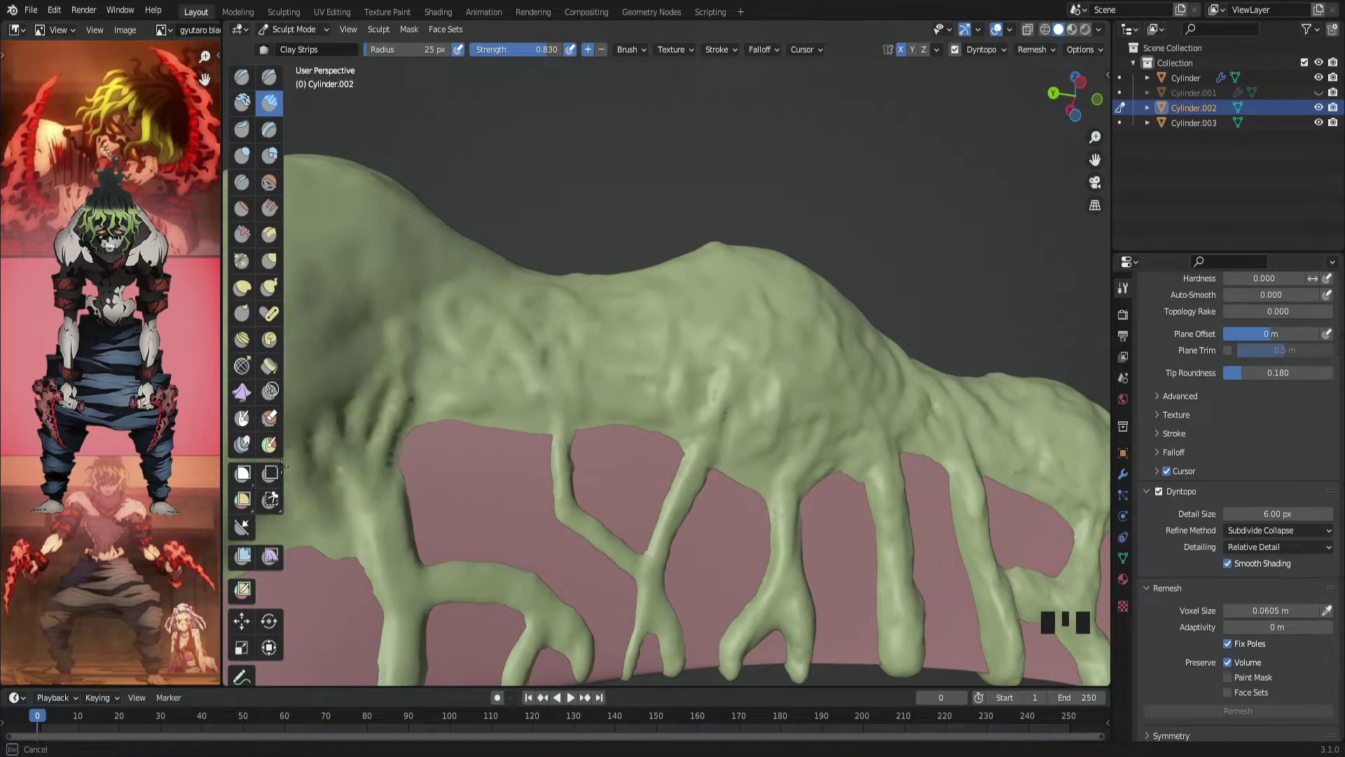
middle_click_drag(673, 547, 716, 383, "shift")
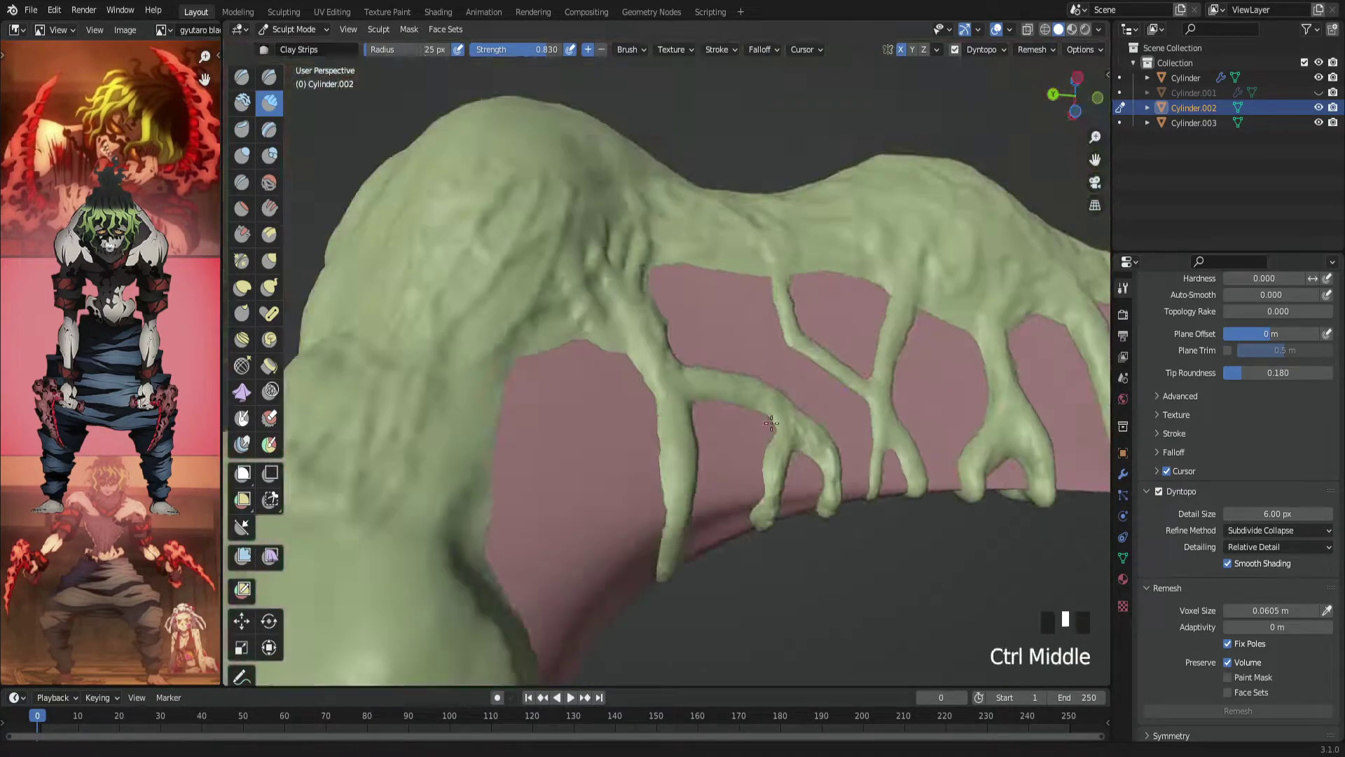
middle_click_drag(701, 392, 701, 435, "ctrl")
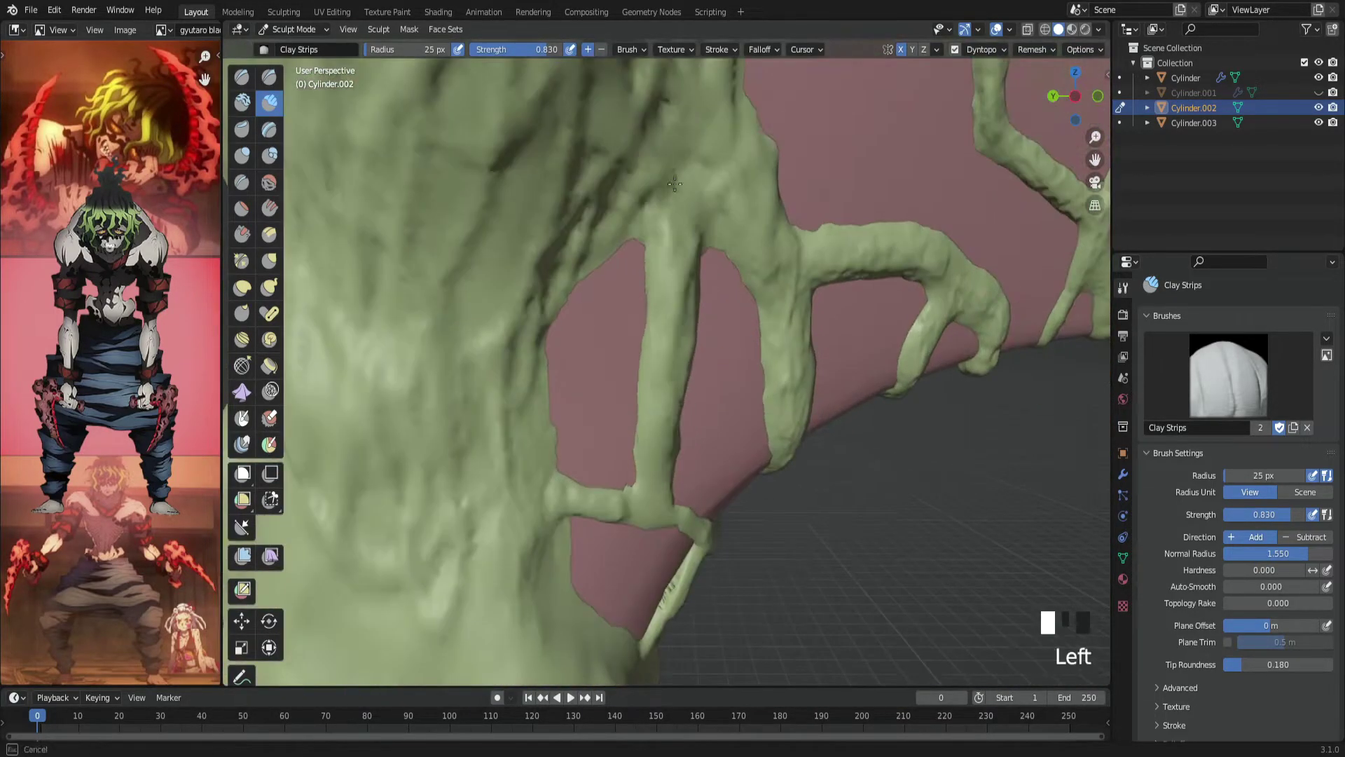
middle_click_drag(648, 421, 649, 378, "ctrl")
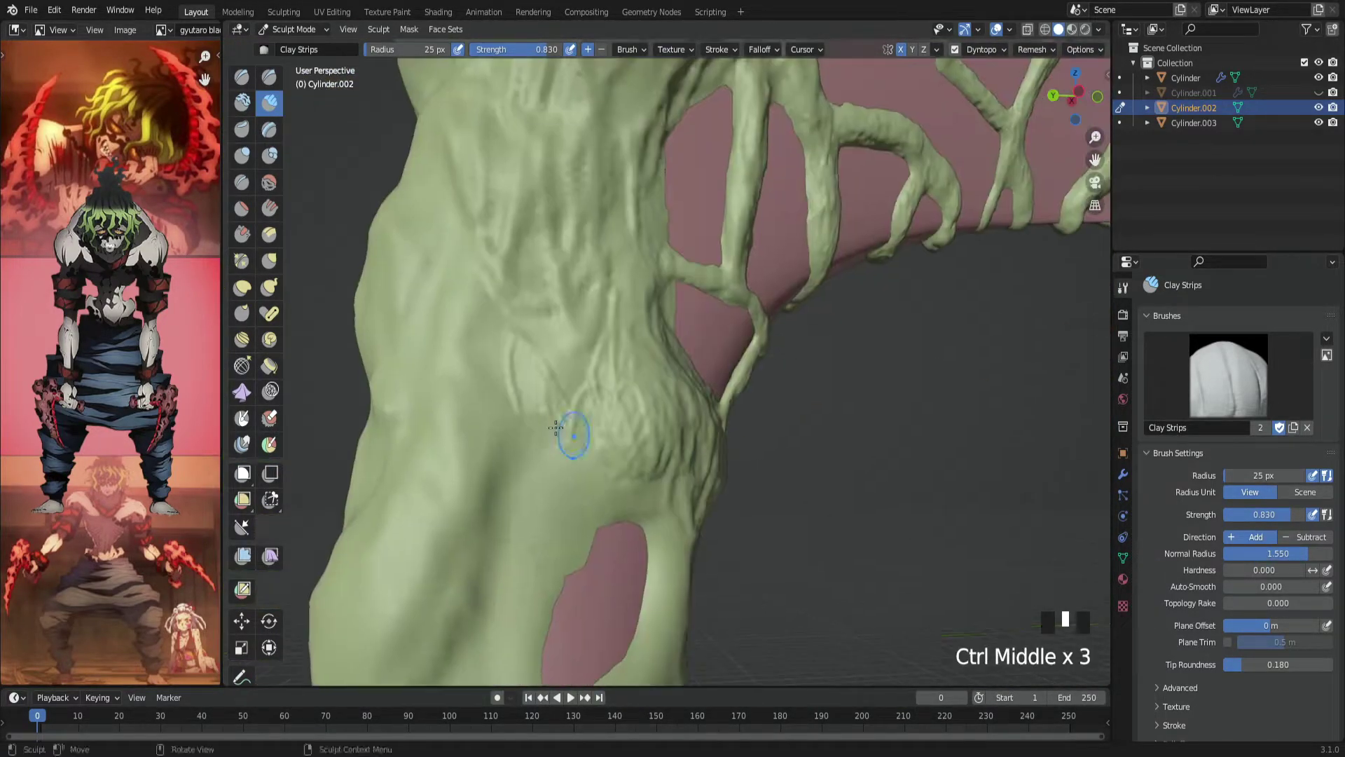
middle_click_drag(570, 429, 753, 232)
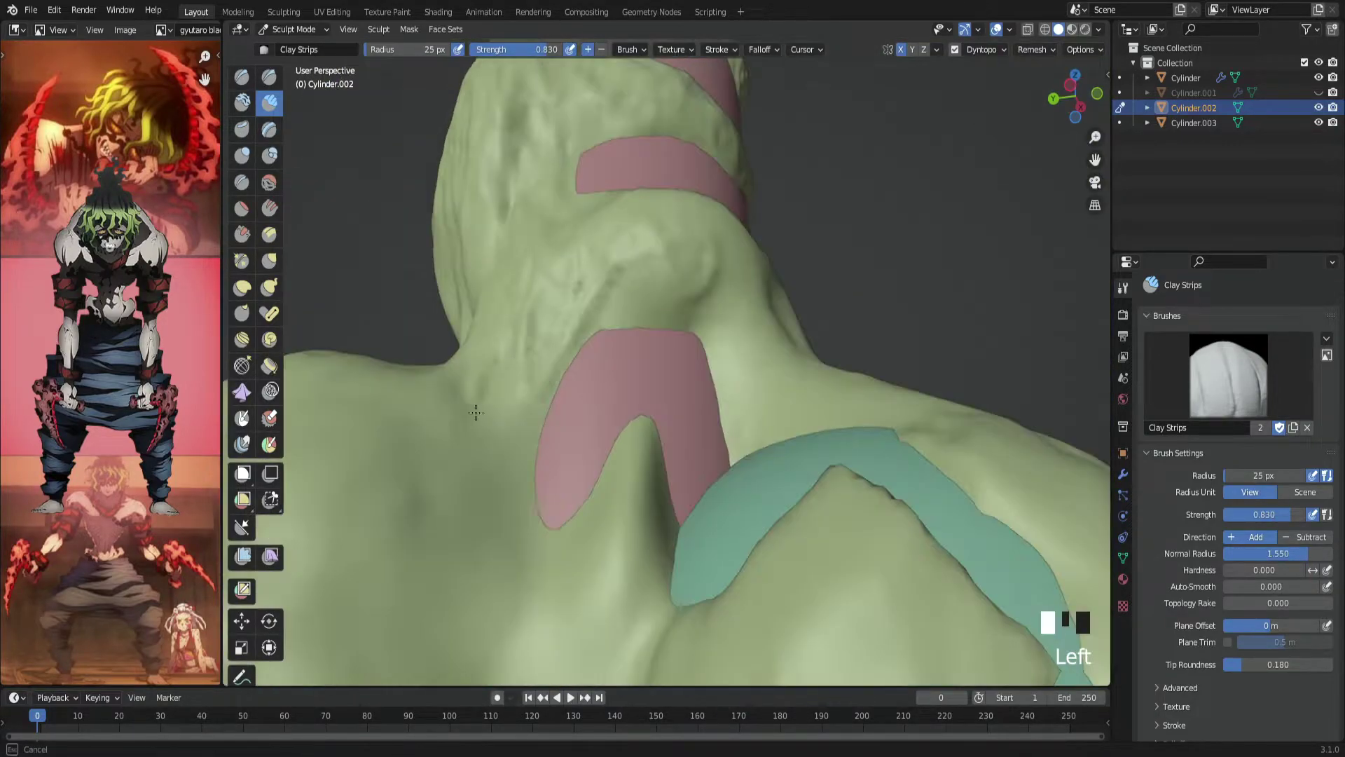
middle_click_drag(666, 574, 667, 546, "ctrl")
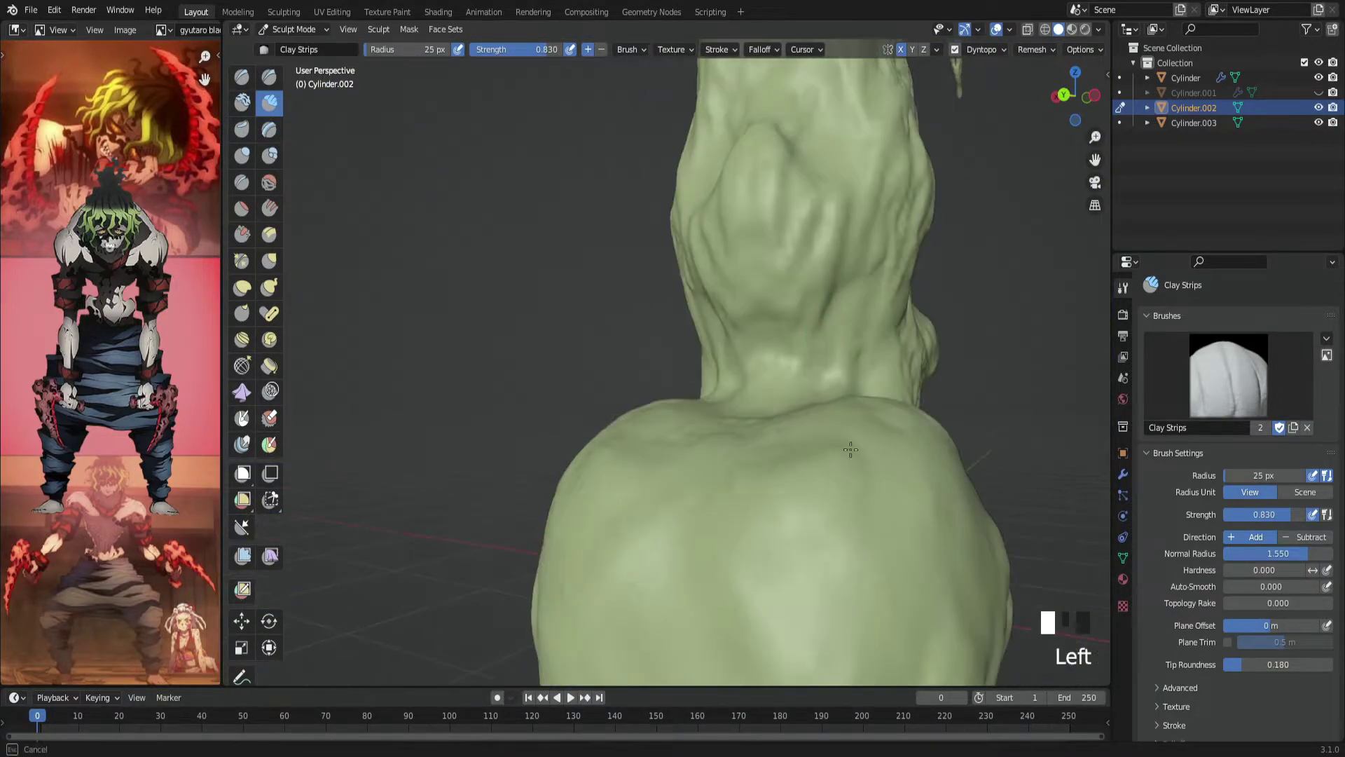
middle_click_drag(903, 490, 937, 476)
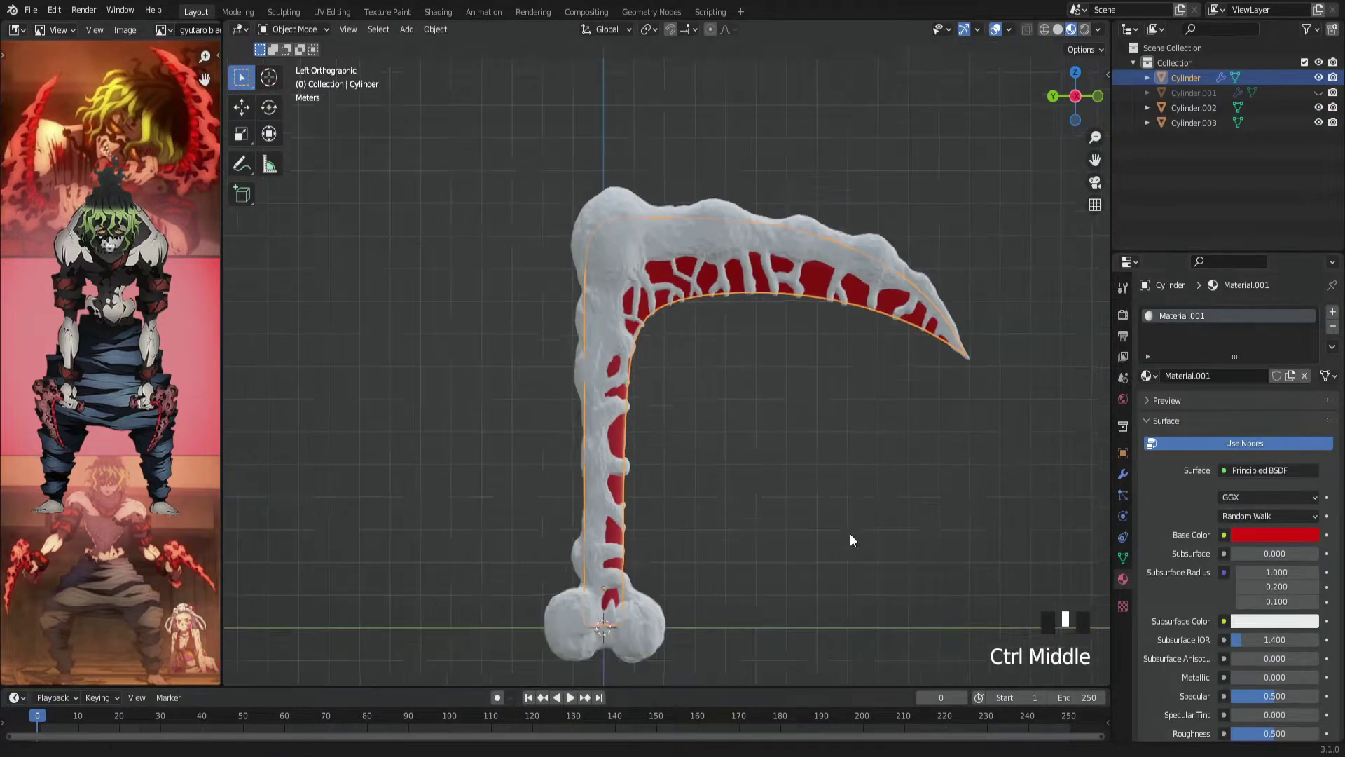
- Lower Material.001's roughness to 0.154 and keep its red base colour
middle_click_drag(852, 540, 1016, 505, "ctrl")
scroll(1261, 440, "down", 6)
left_click_drag(1287, 508, 1255, 511)
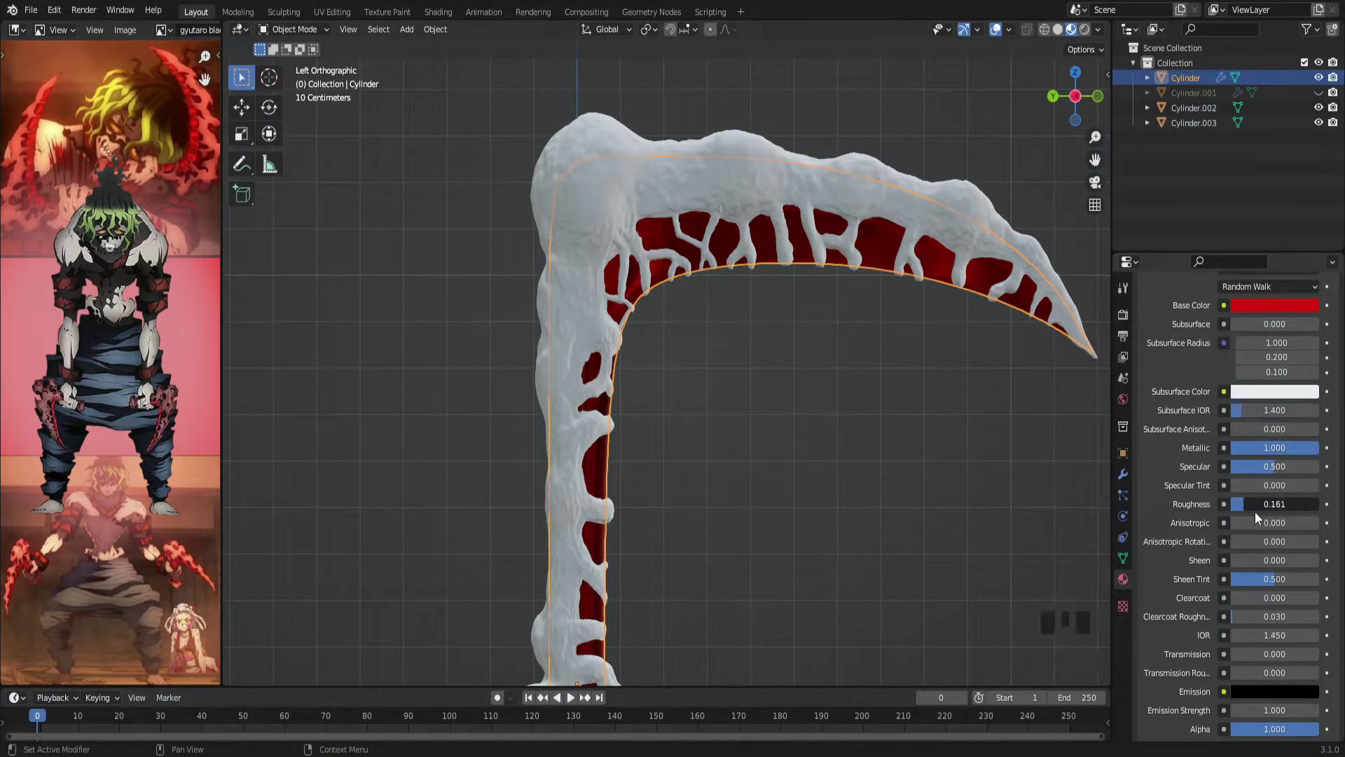
left_click(1282, 306)
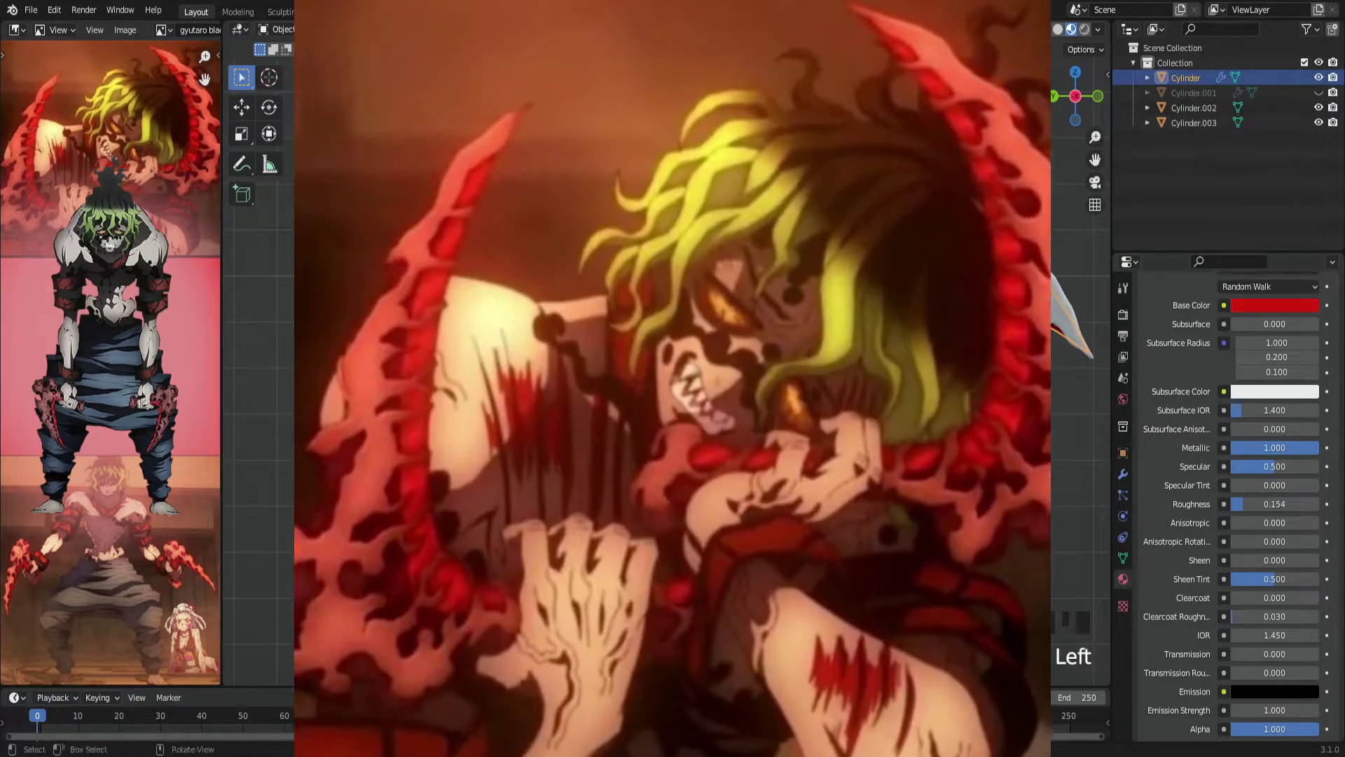
left_click(1282, 306)
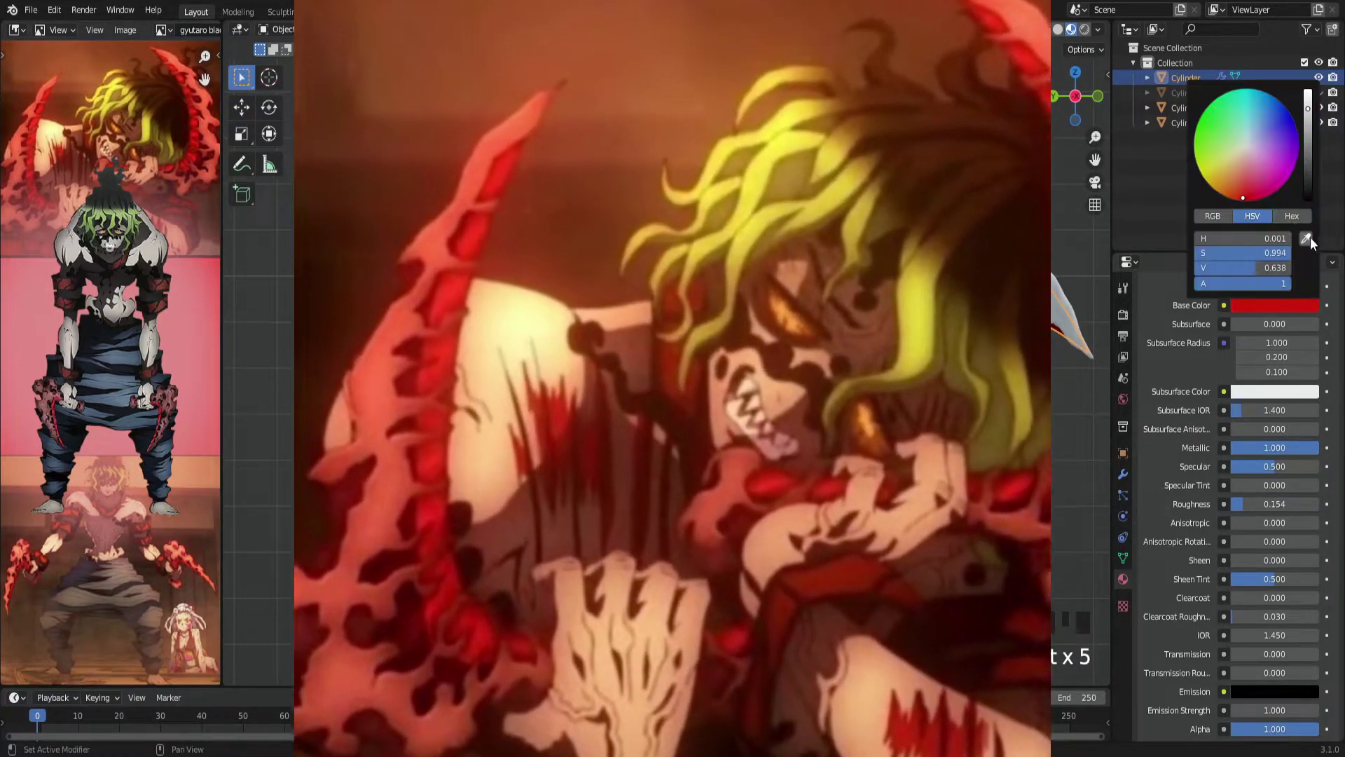
- Change Material.001's surface shader to Emission
middle_click_drag(287, 389, 940, 364, "ctrl")
scroll(1259, 470, "up", 6)
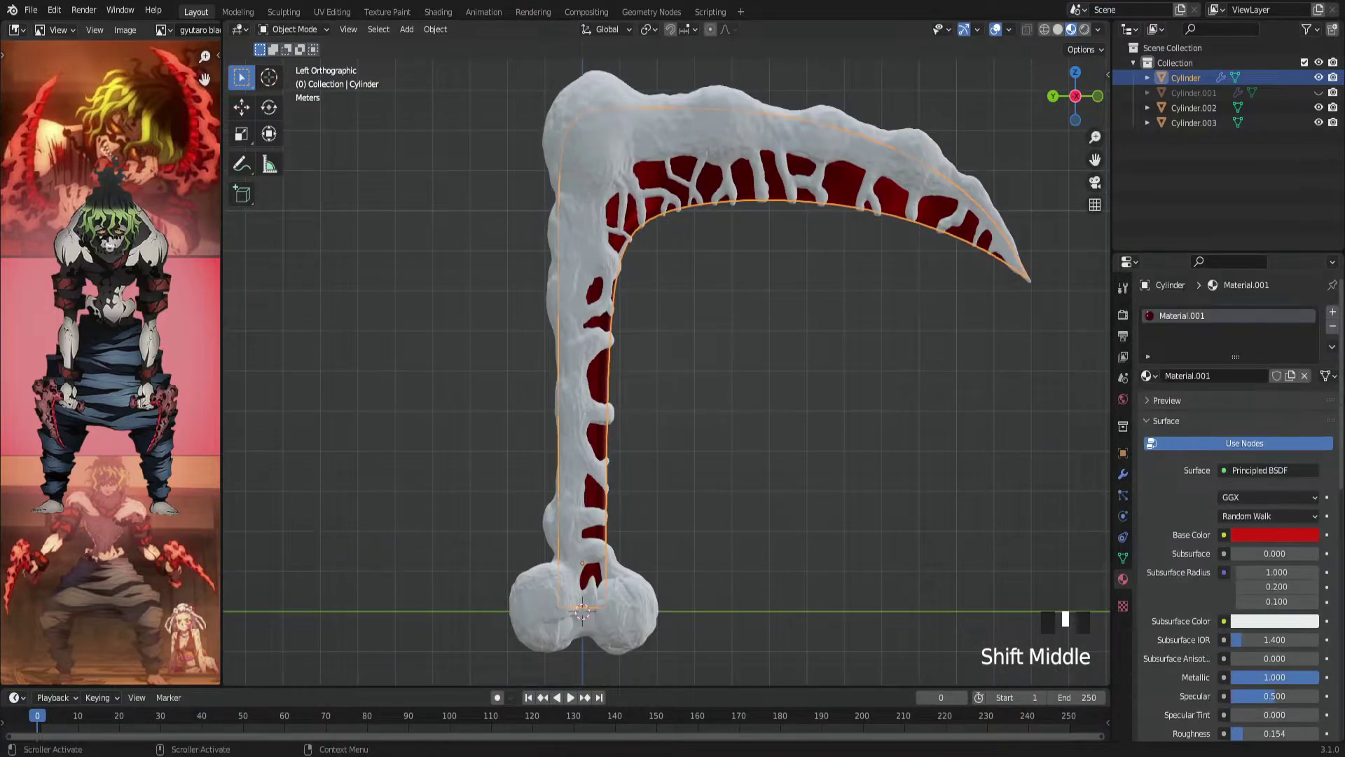
scroll(1259, 470, "down", 2)
left_click(1261, 386)
left_click(1261, 386)
left_click(1233, 70)
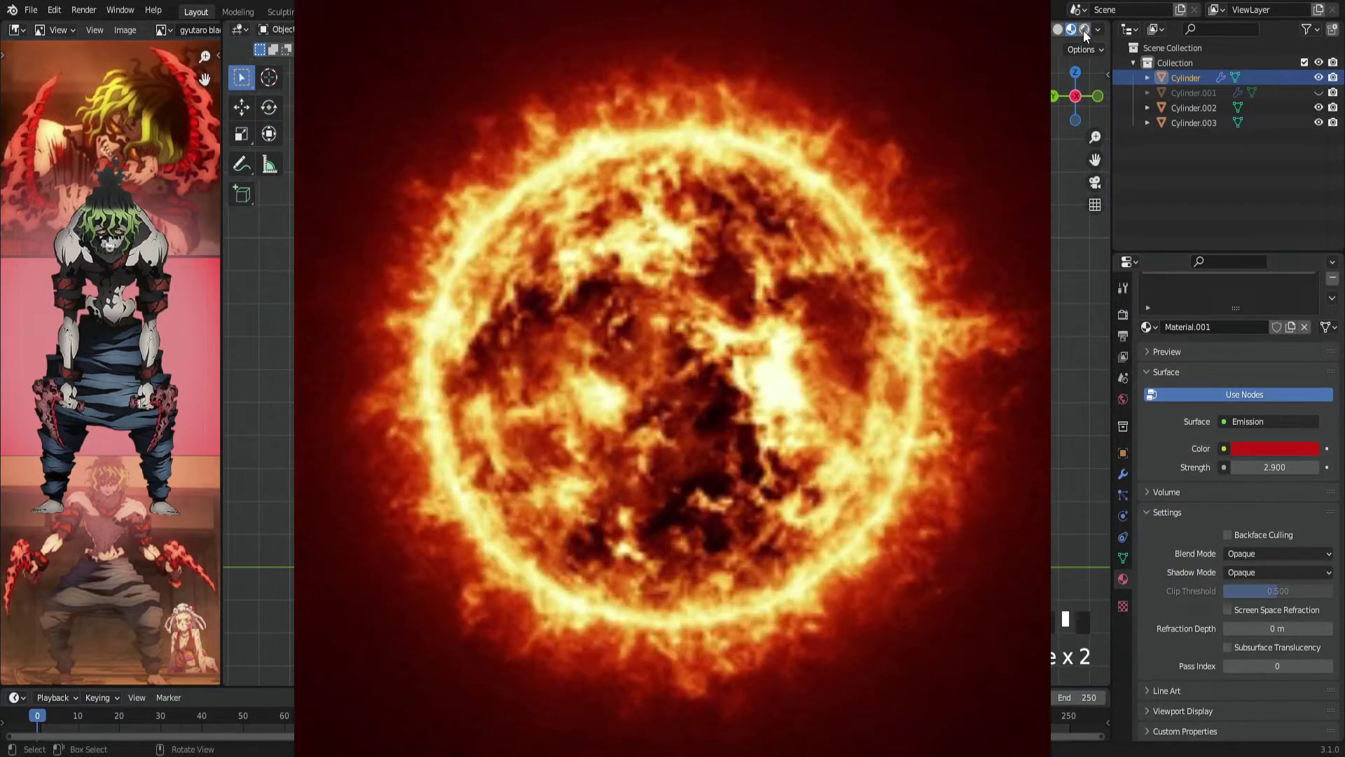
- Check Bloom in the render settings and raise the emission strength
left_click(1123, 314)
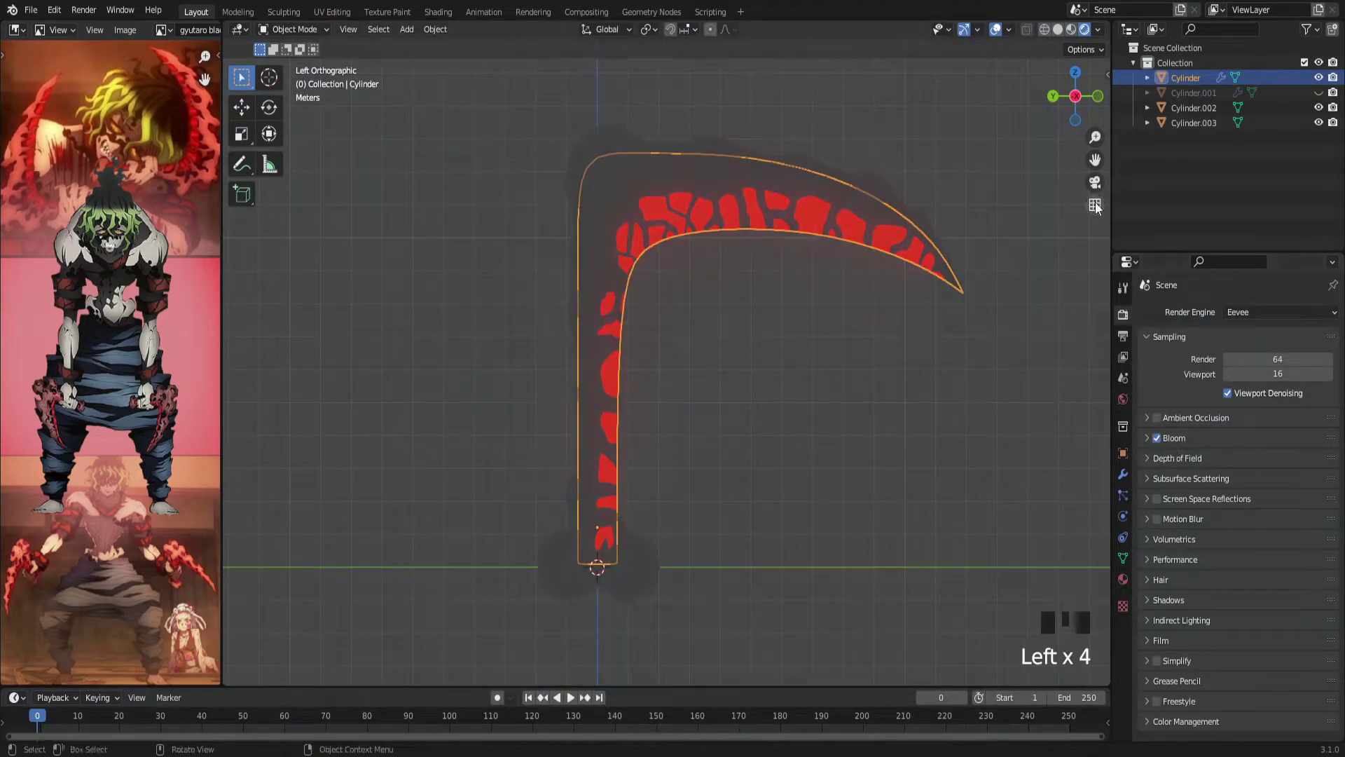
left_click(1123, 579)
middle_click_drag(841, 581, 939, 560)
scroll(1283, 569, "up", 3)
left_click(1283, 560)
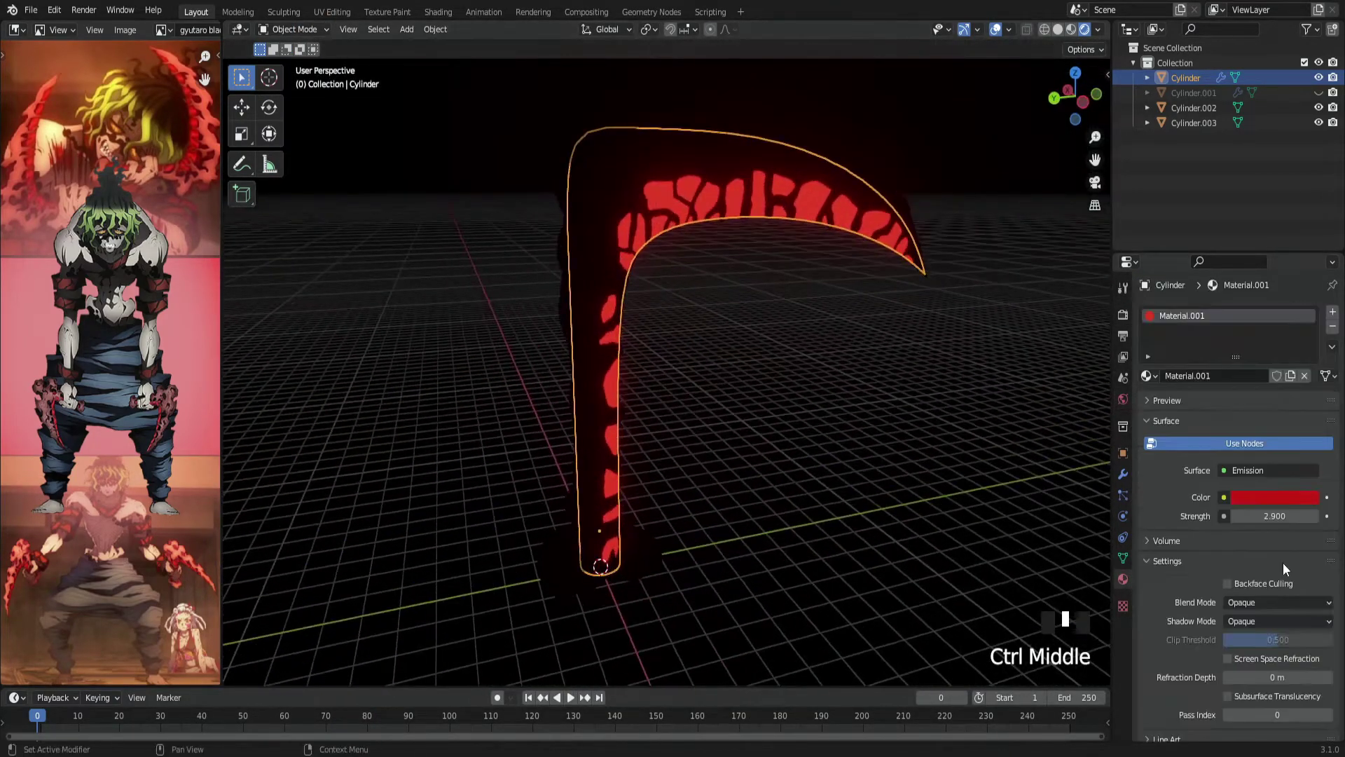
left_click(1323, 525)
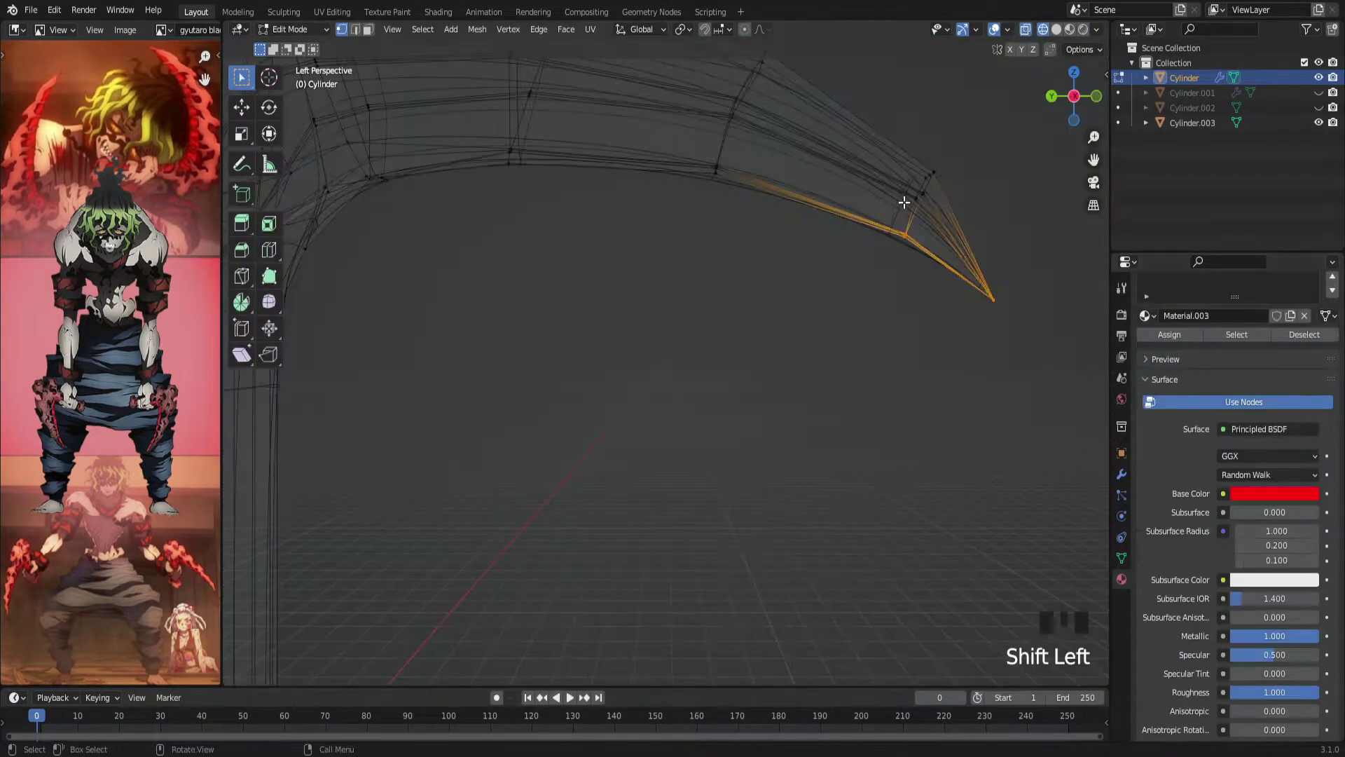
- Select the blade's edge loops and pick Material.001 in the scythe's material slots
middle_click_drag(901, 201, 731, 391, "shift")
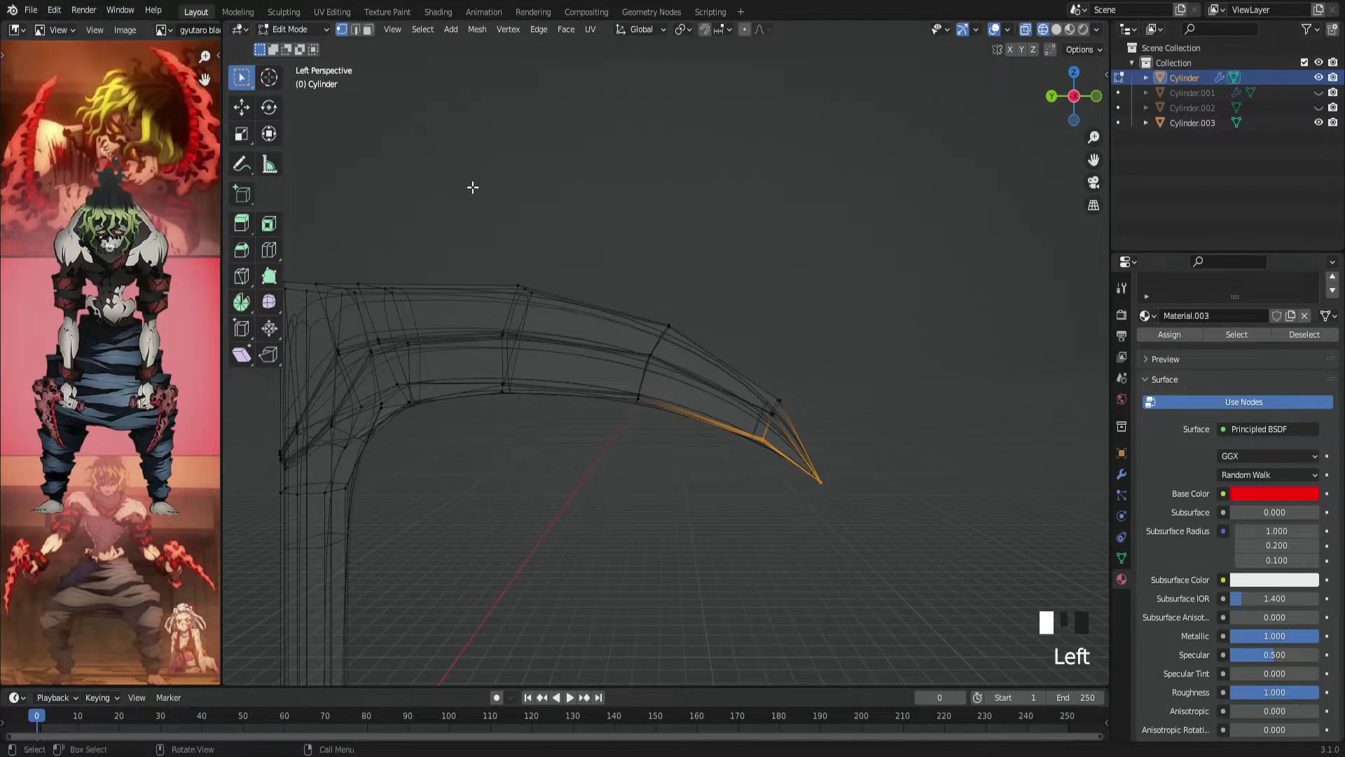
scroll(579, 472, "down", 2)
left_click(609, 444, "shift")
scroll(609, 432, "up", 1)
key("ctrl+z")
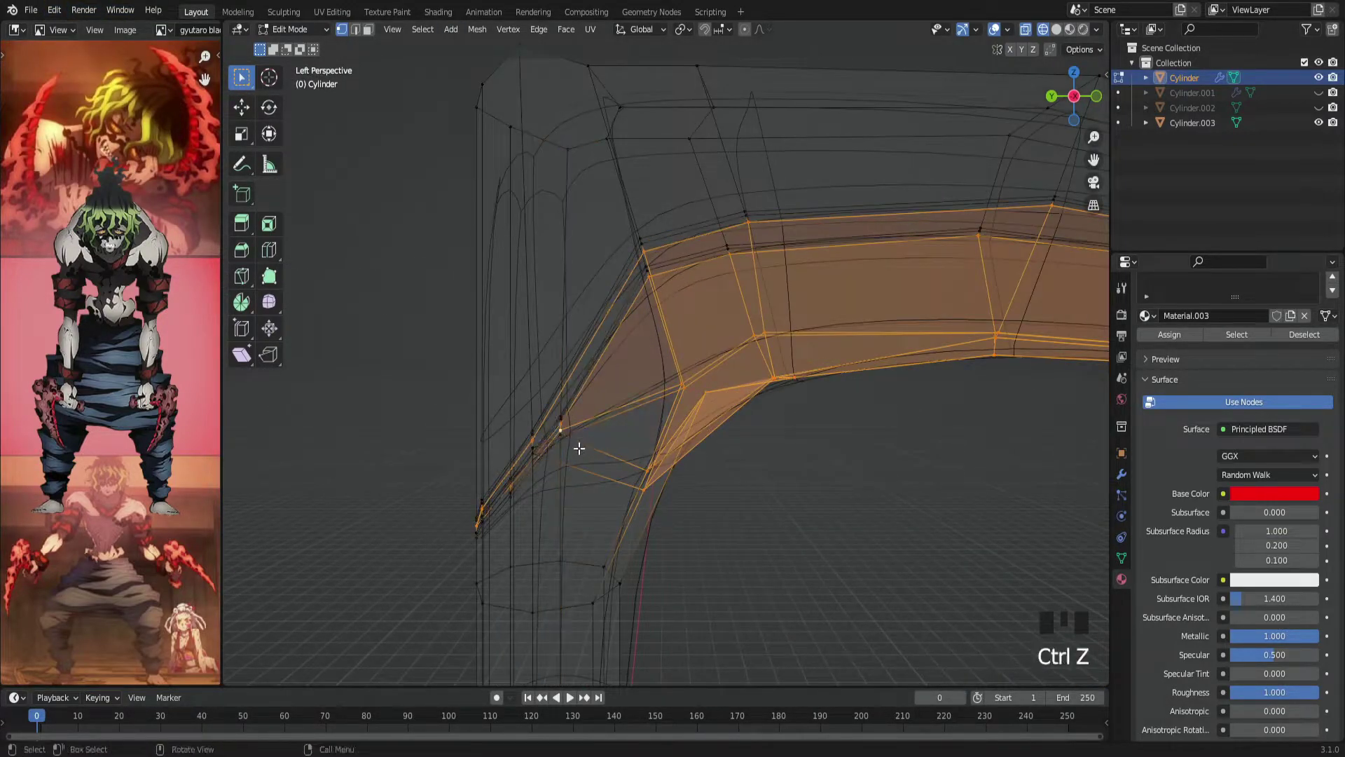
scroll(579, 449, "down", 2)
left_click(615, 504, "alt+shift")
left_click(505, 477, "alt+shift")
scroll(667, 514, "down", 2)
scroll(728, 499, "down", 1)
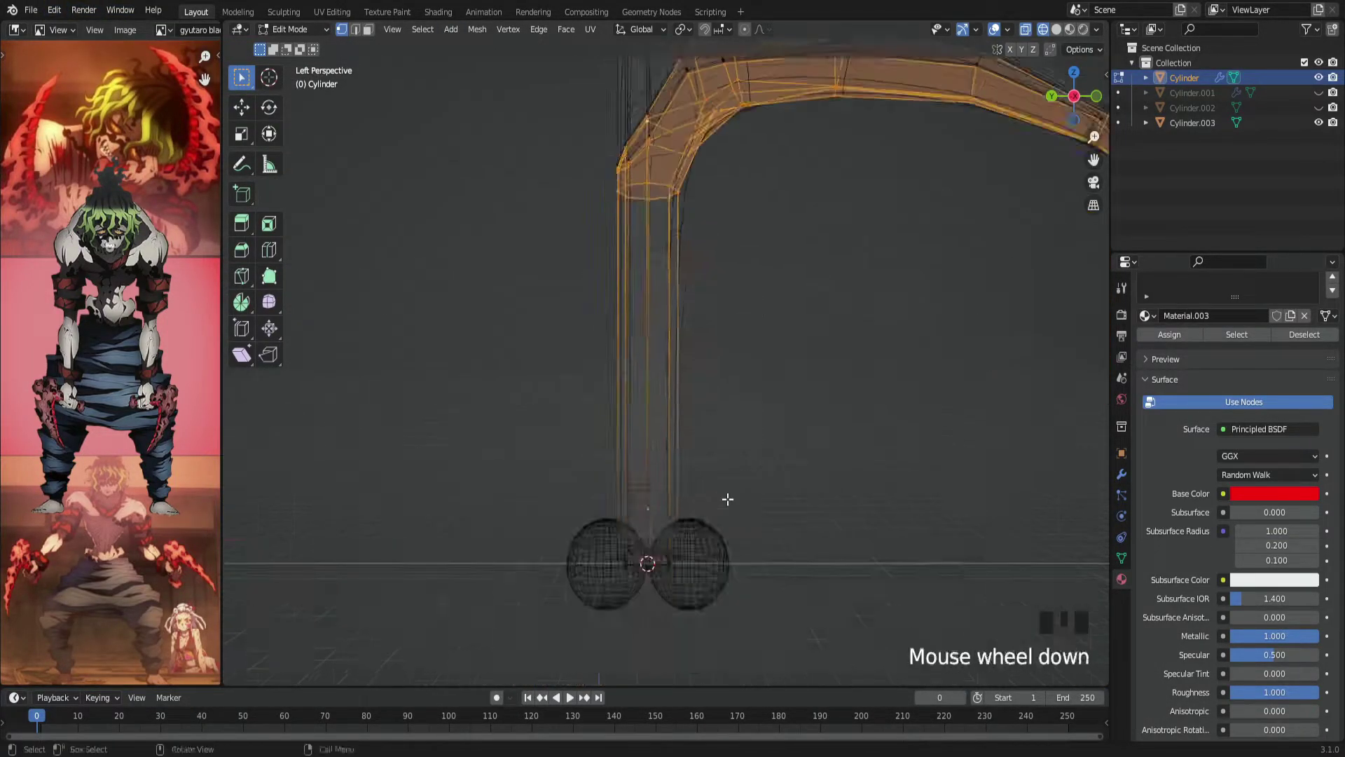
middle_click_drag(728, 499, 700, 532, "shift")
left_click(1201, 314)
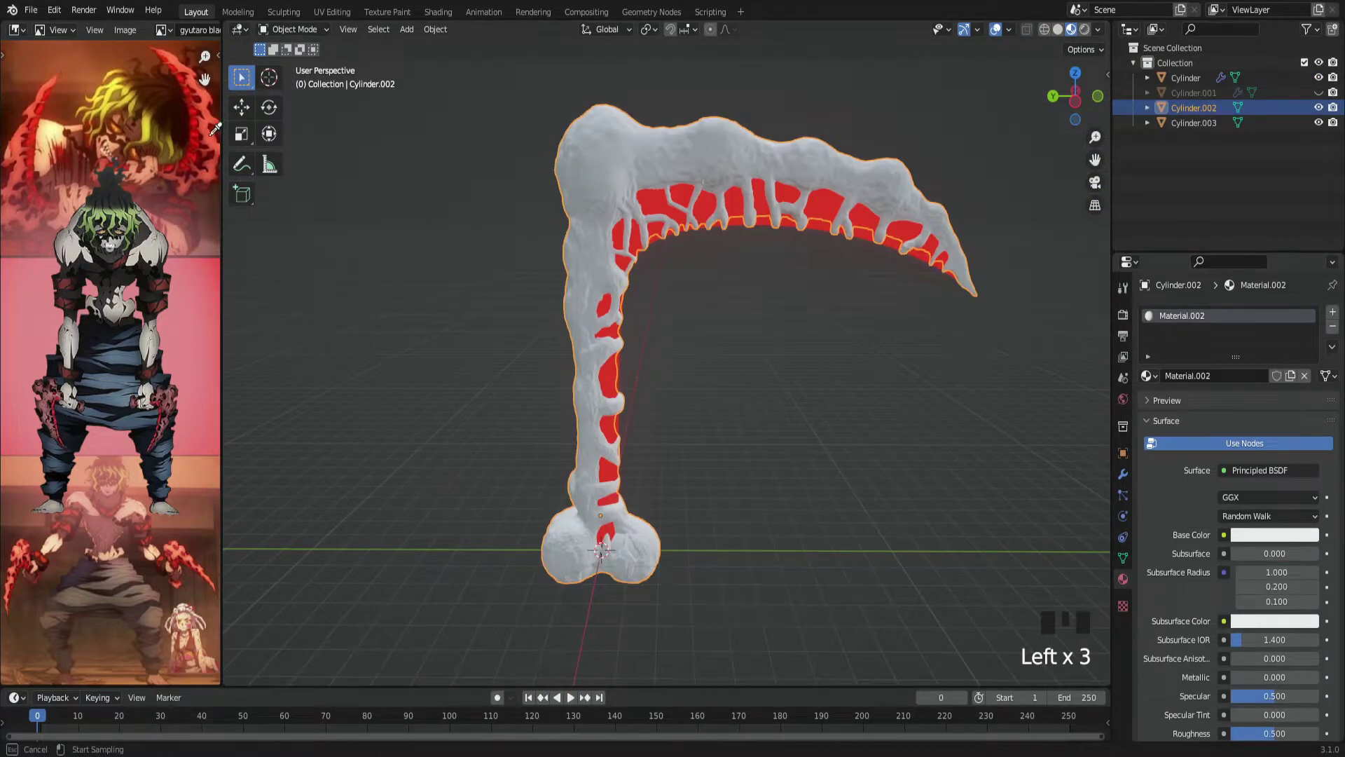
middle_click_drag(1036, 449, 1049, 454, "shift")
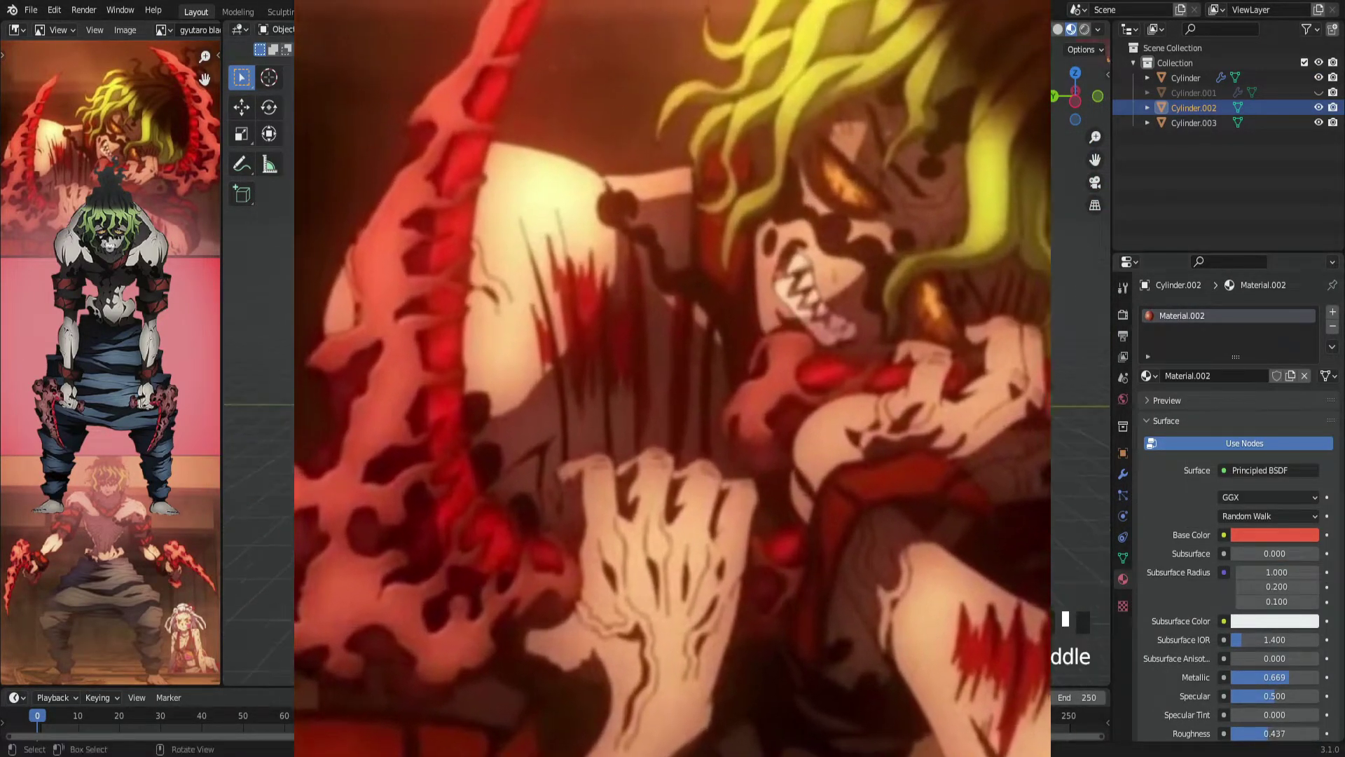
- Assign the existing Material.001 to Cylinder.003
left_click(1194, 123)
left_click(1147, 375)
left_click(1189, 413)
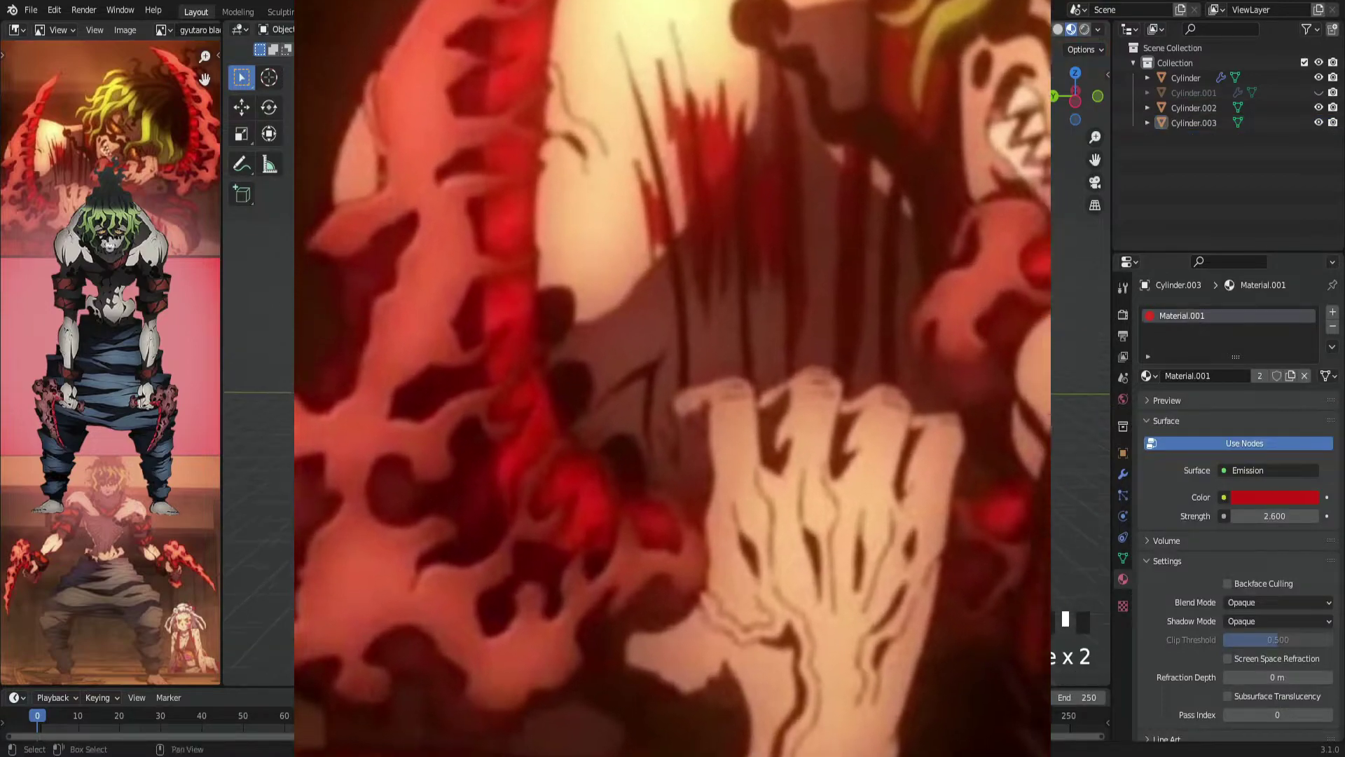
scroll(770, 350, "up", 3)
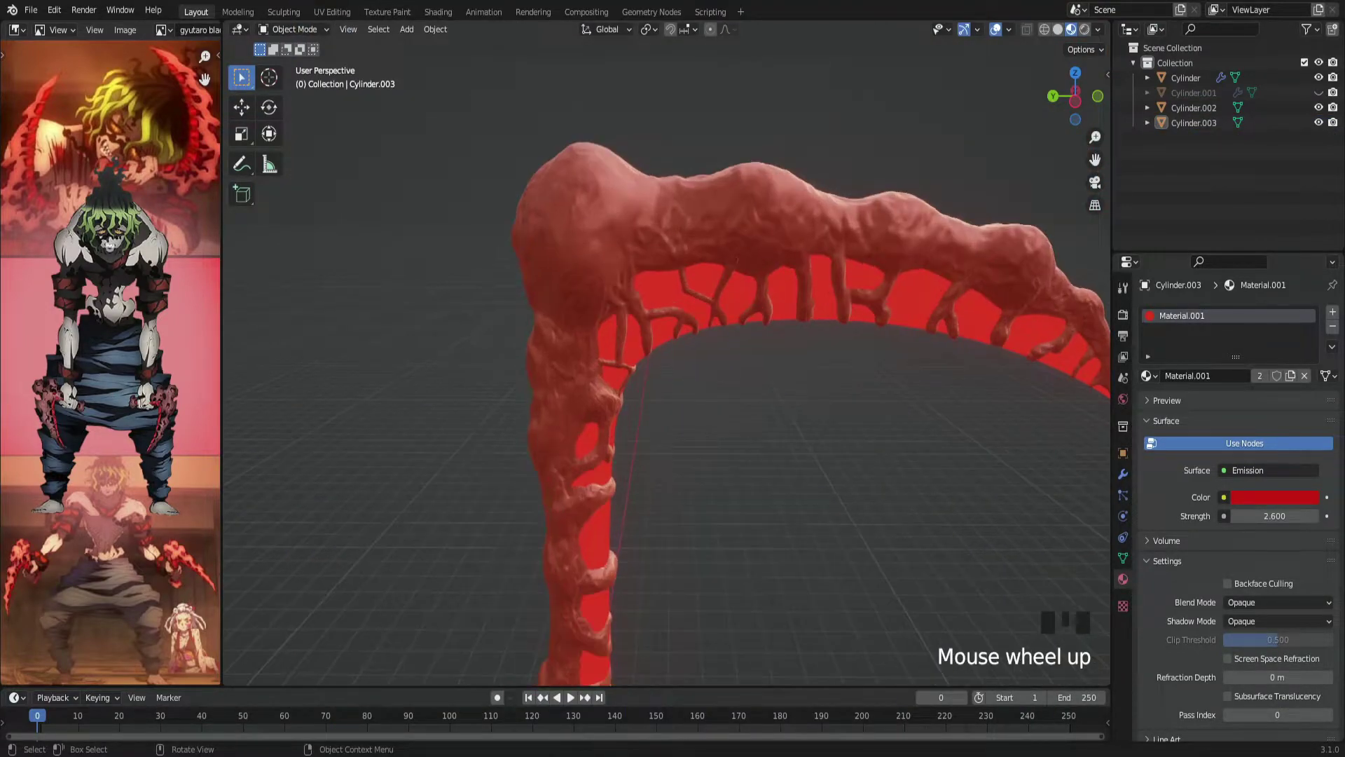
middle_click_drag(770, 350, 735, 350)
left_click(1192, 107)
- In the Shading workspace, add a Noise Texture node with Mapping and Texture Coordinate nodes
left_click(437, 12)
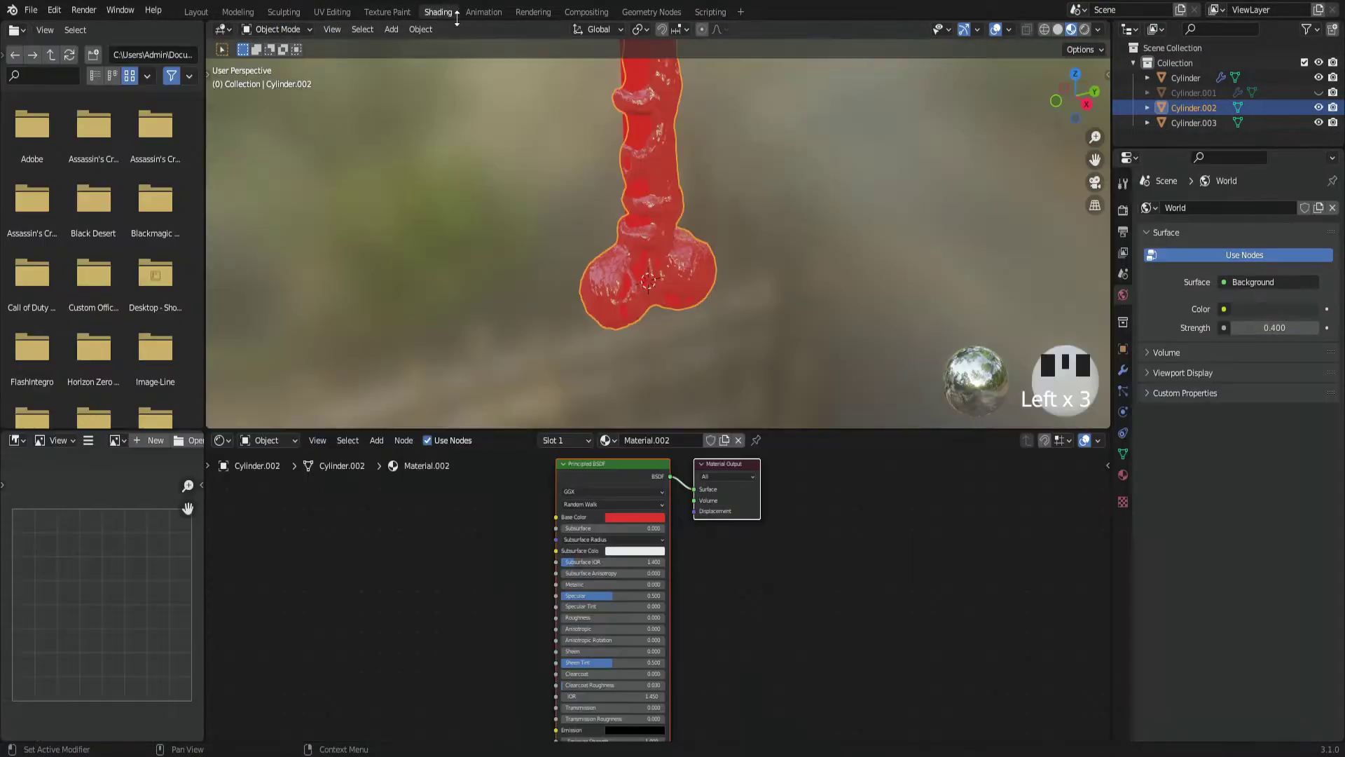
mouse_move(875, 316)
middle_mouse_down("shift")
mouse_move(911, 420)
mouse_move(865, 386)
mouse_move(735, 413)
middle_mouse_up("shift")
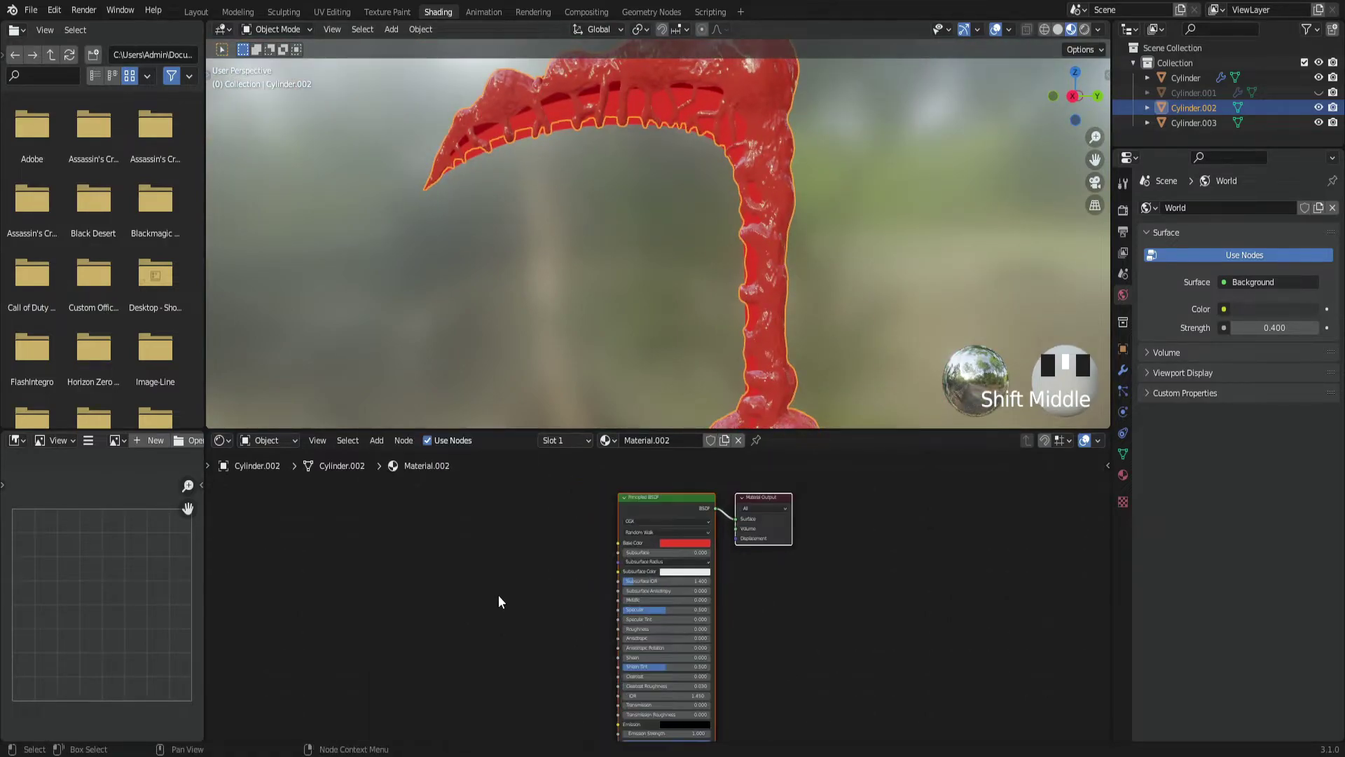
key("shift+a")
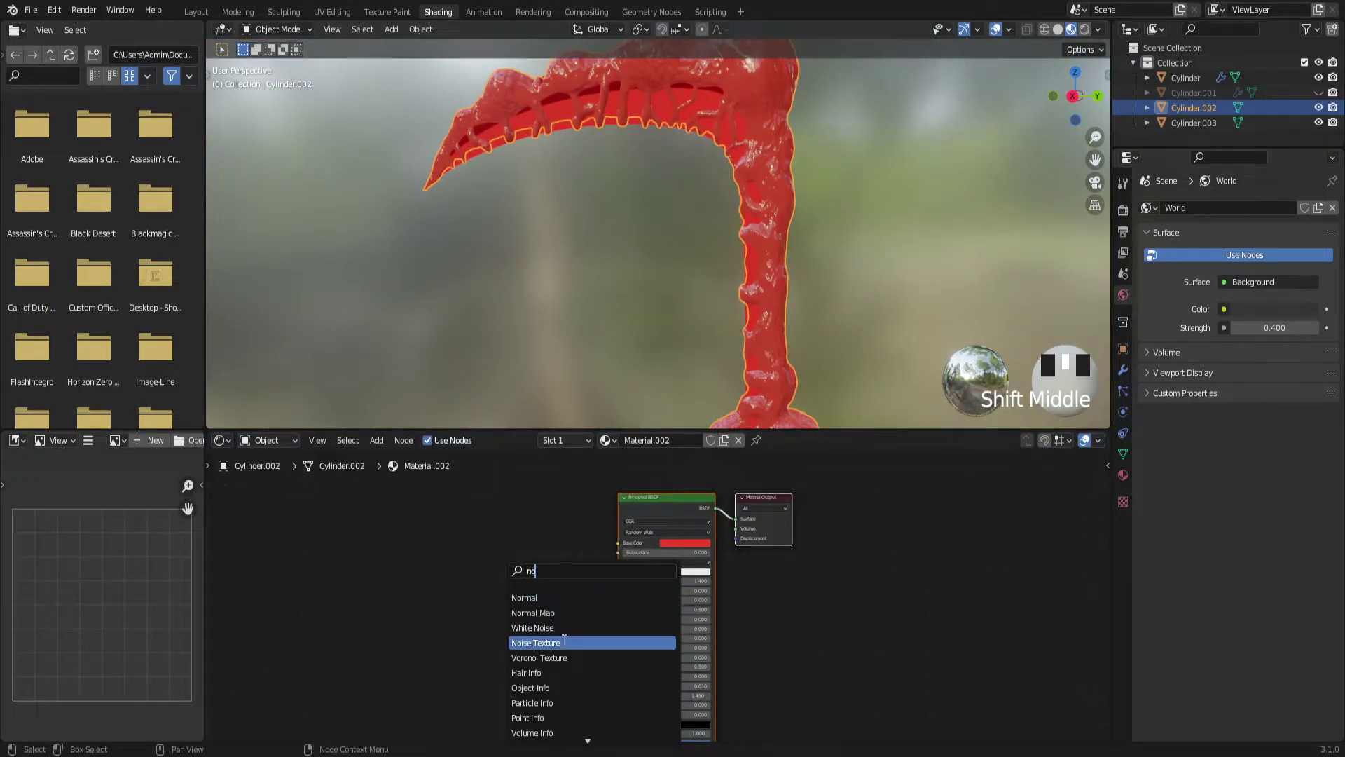
left_click(564, 642)
left_click(574, 595)
key("ctrl+t")
- Search the add-ons for 'node' to enable Node Wrangler
left_click_drag(616, 547, 652, 553)
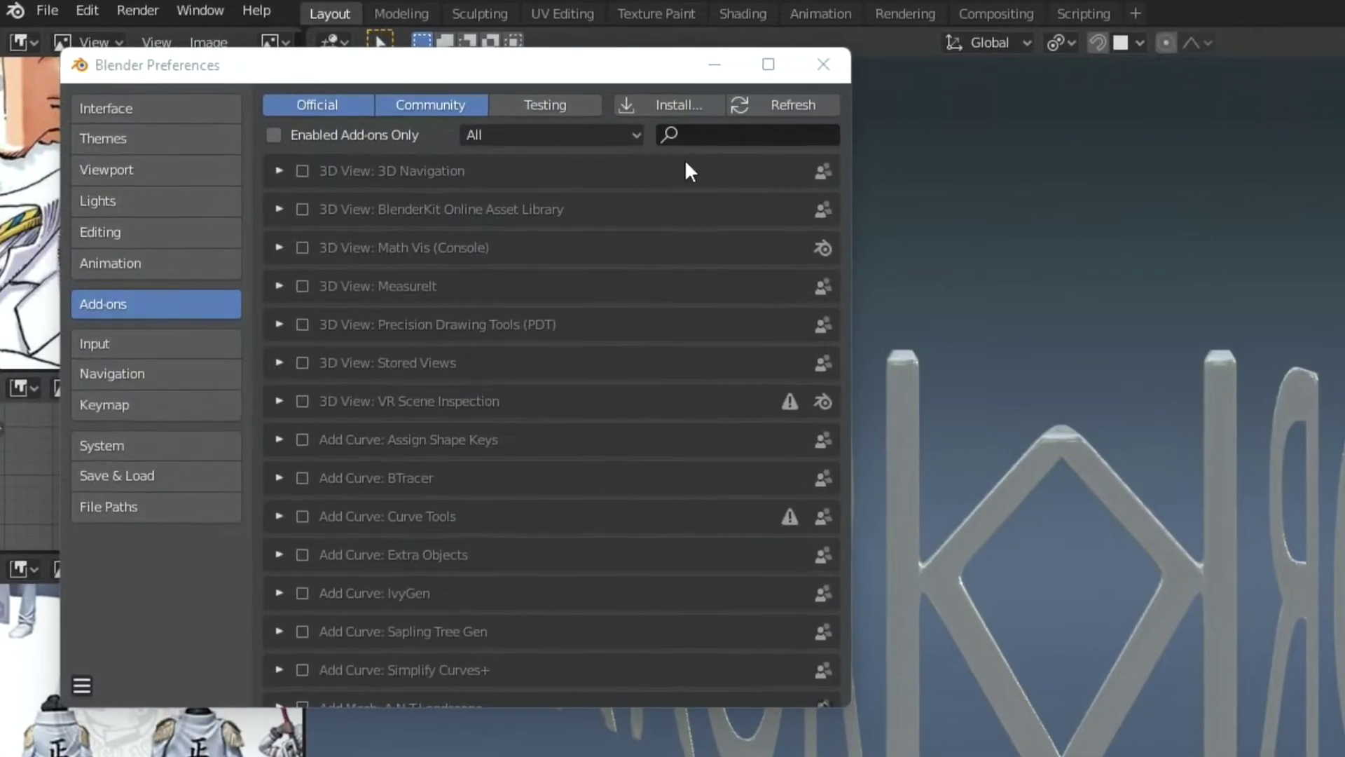
left_click(687, 132)
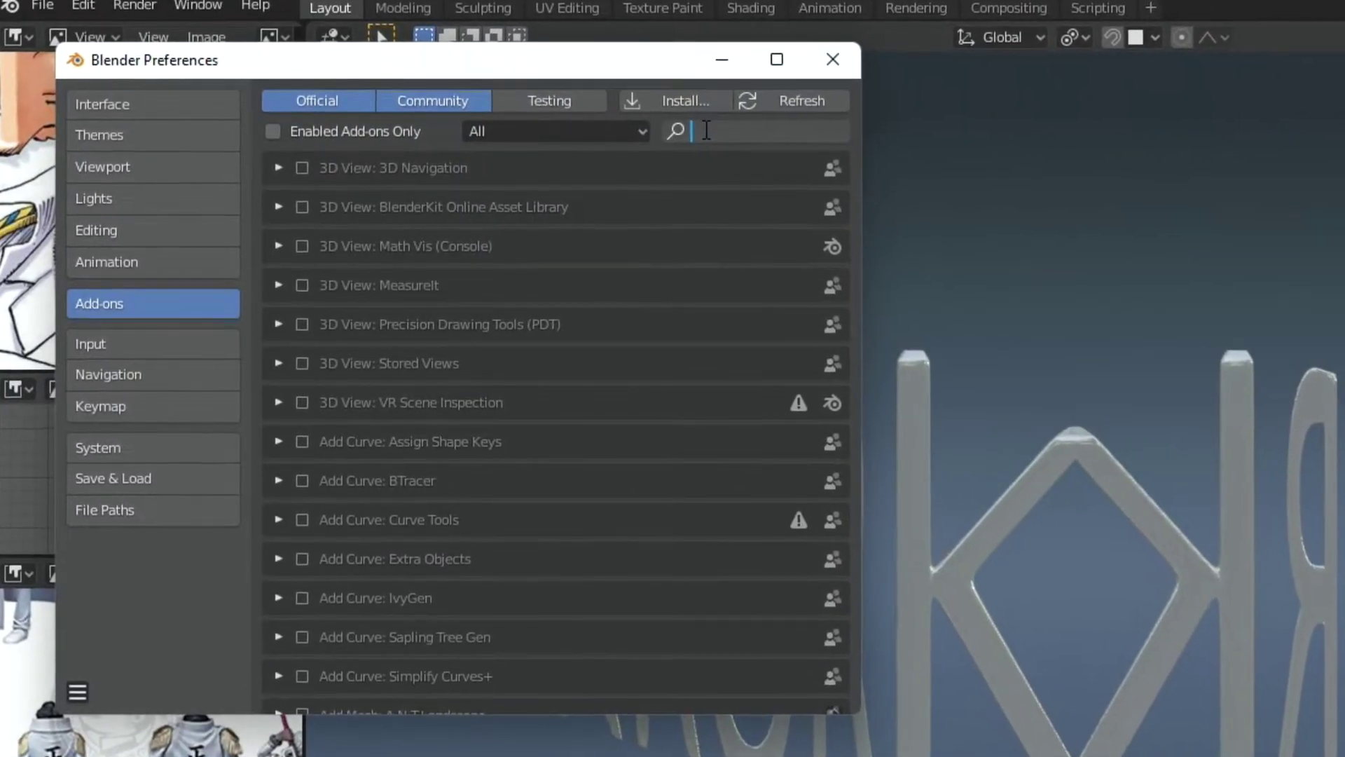
type("node")
key("Return")
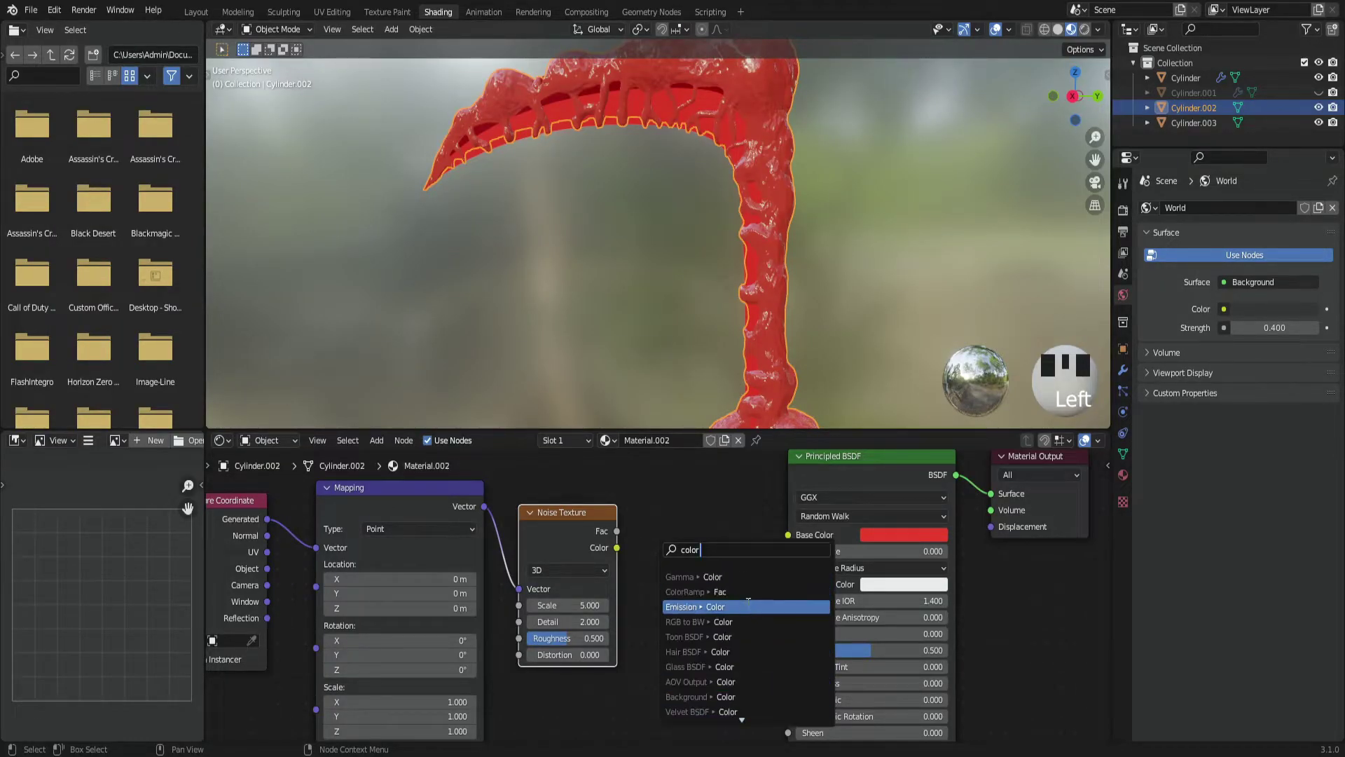
- Add a ColorRamp from the noise Fac, make its right stop red, and link it to Base Color
left_click(690, 592)
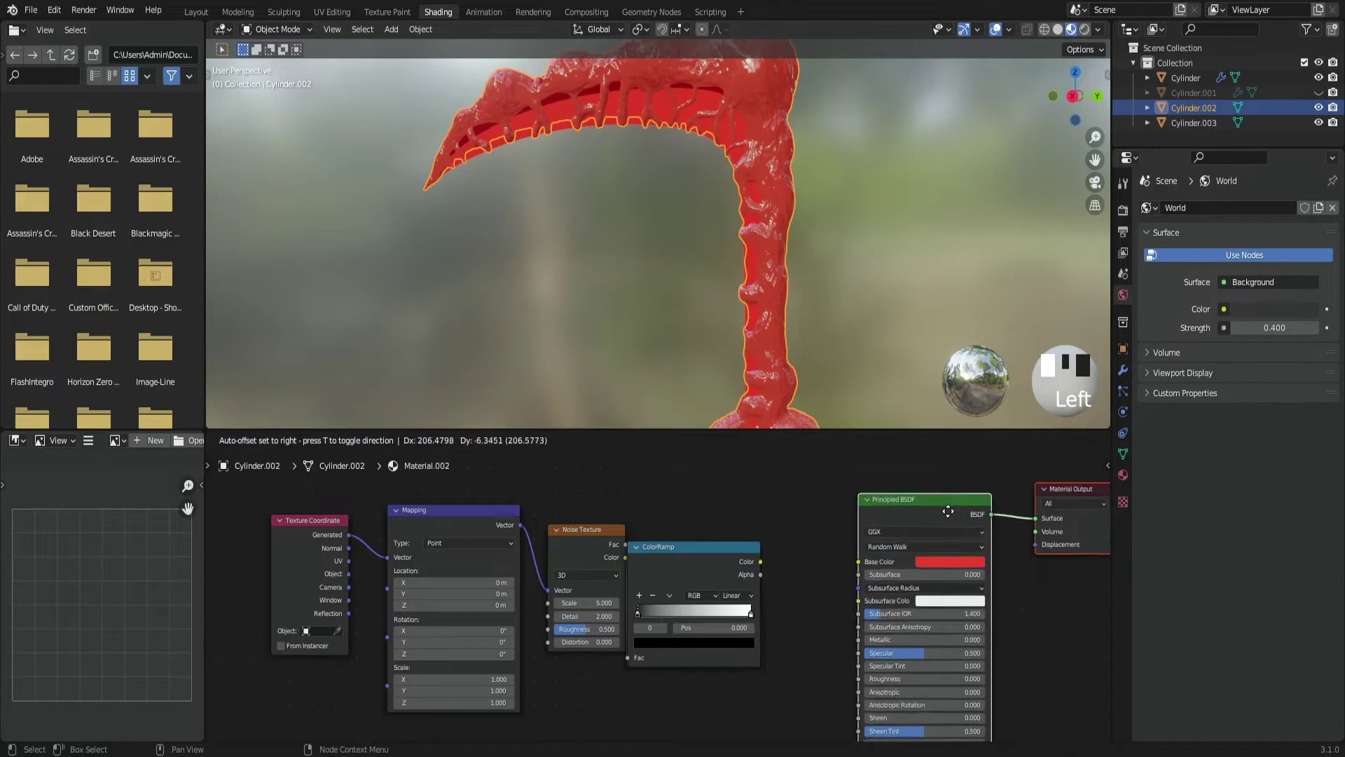
left_click(830, 587)
left_click(843, 580)
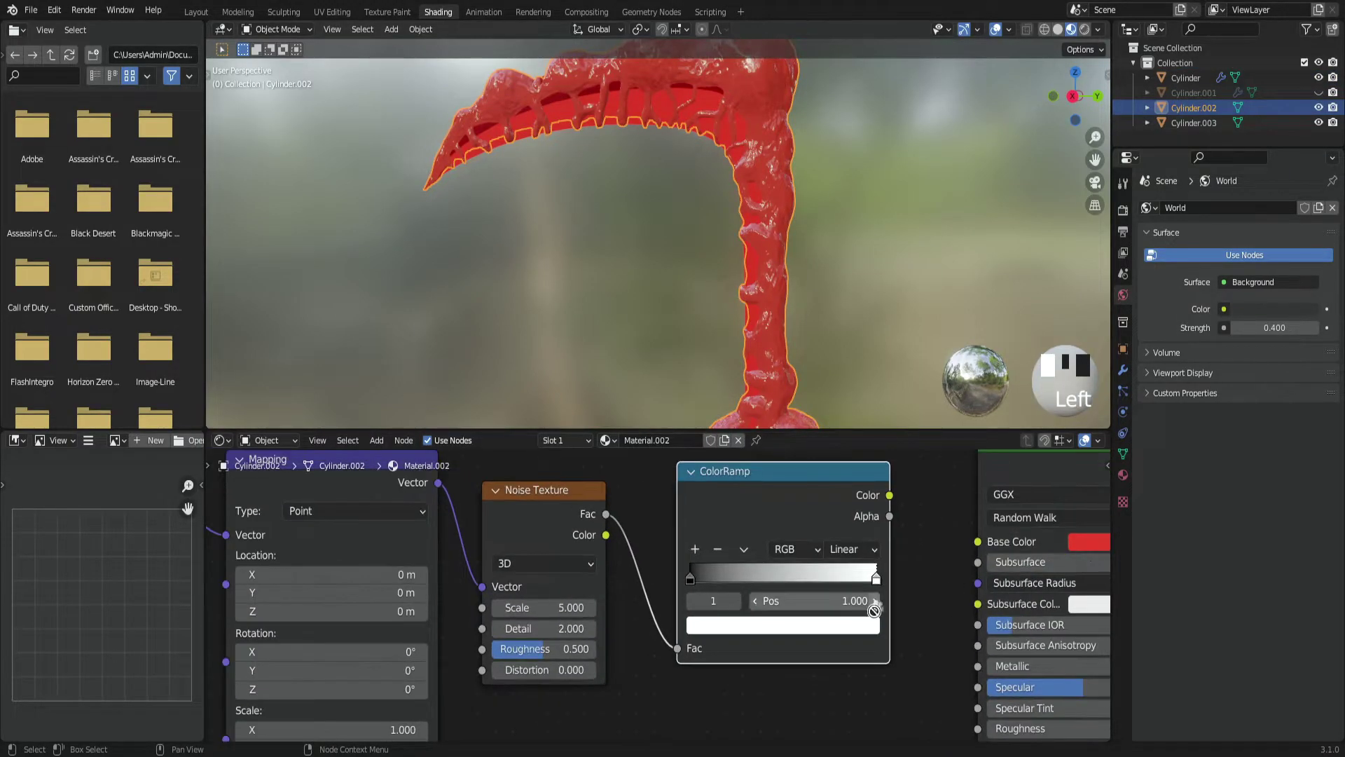
left_click_drag(1057, 549, 765, 620)
left_click_drag(856, 509, 931, 550)
scroll(765, 413, "up", 2)
scroll(491, 688, "down", 1)
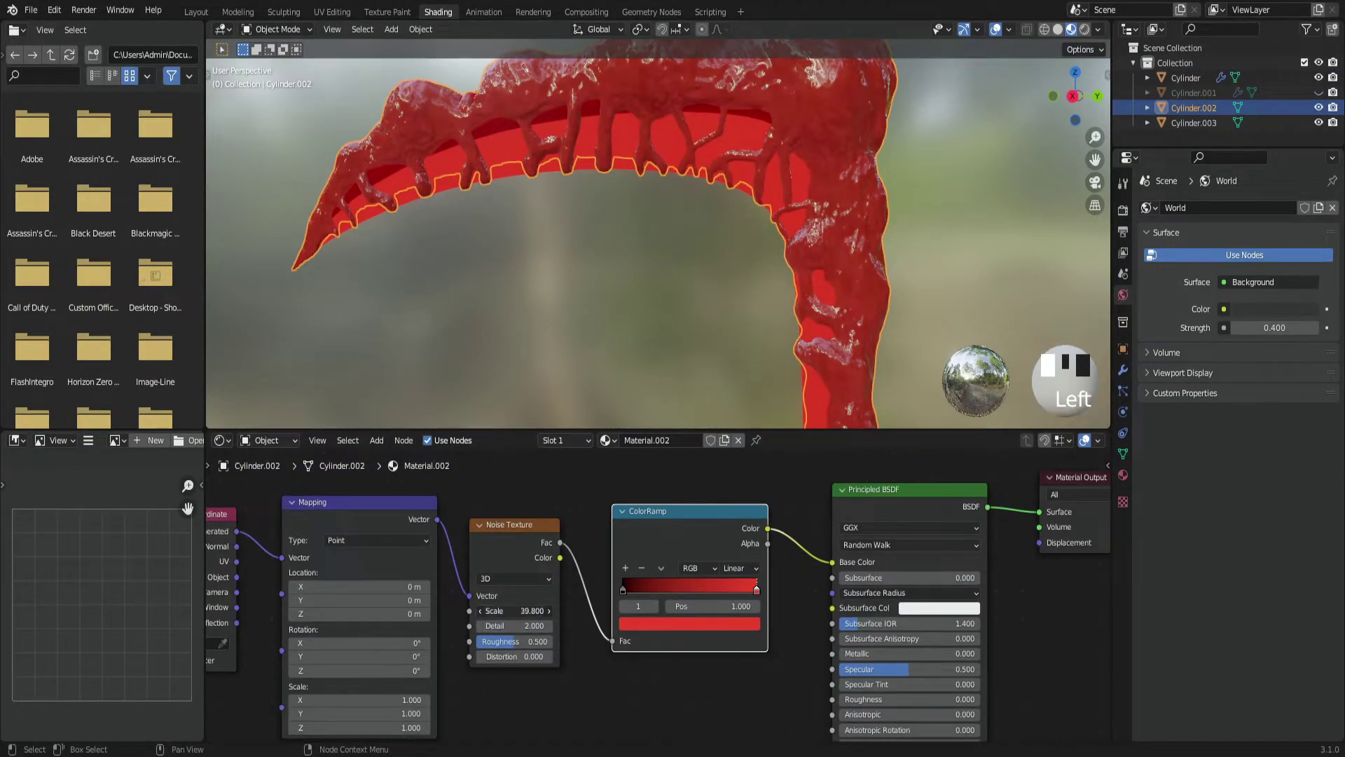
- Set the other ColorRamp stop to dark red 751E15
middle_click_drag(770, 421, 707, 405, "shift")
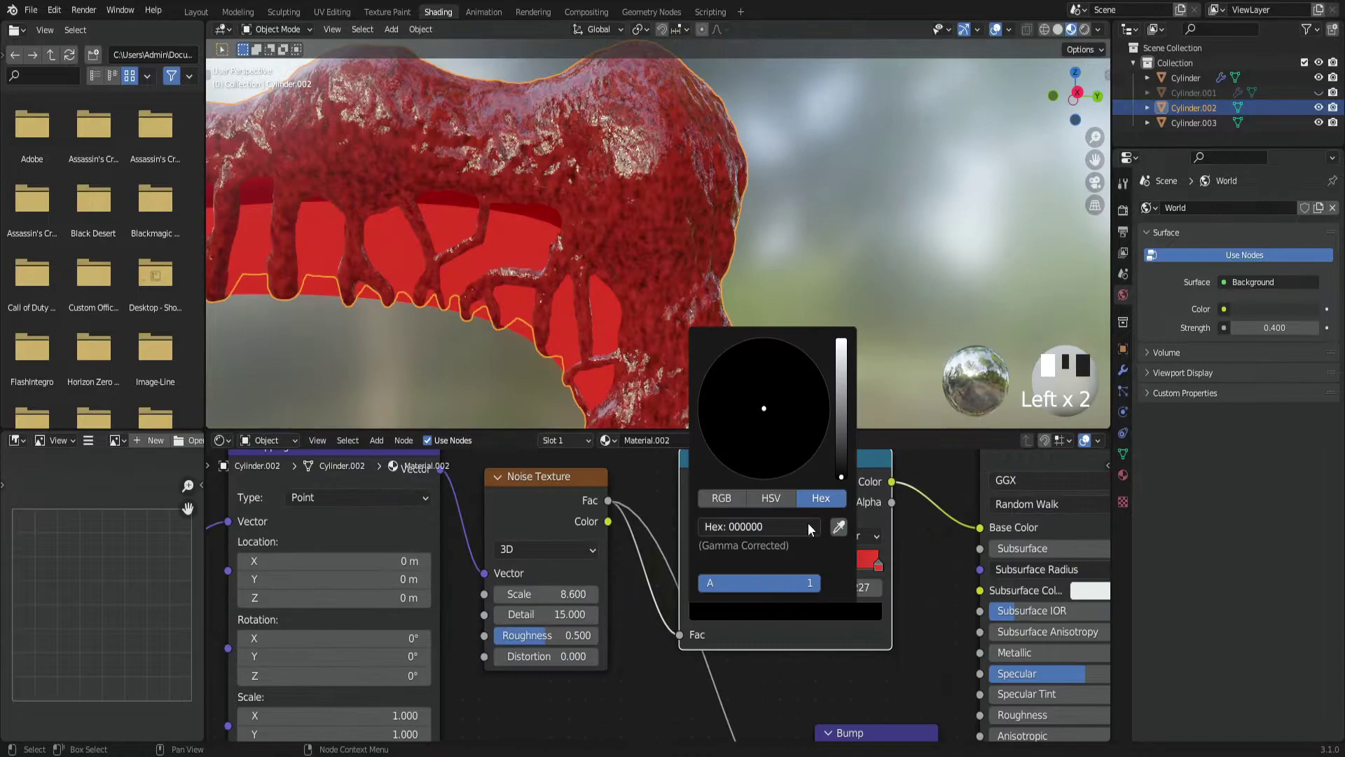
left_click_drag(841, 479, 842, 414)
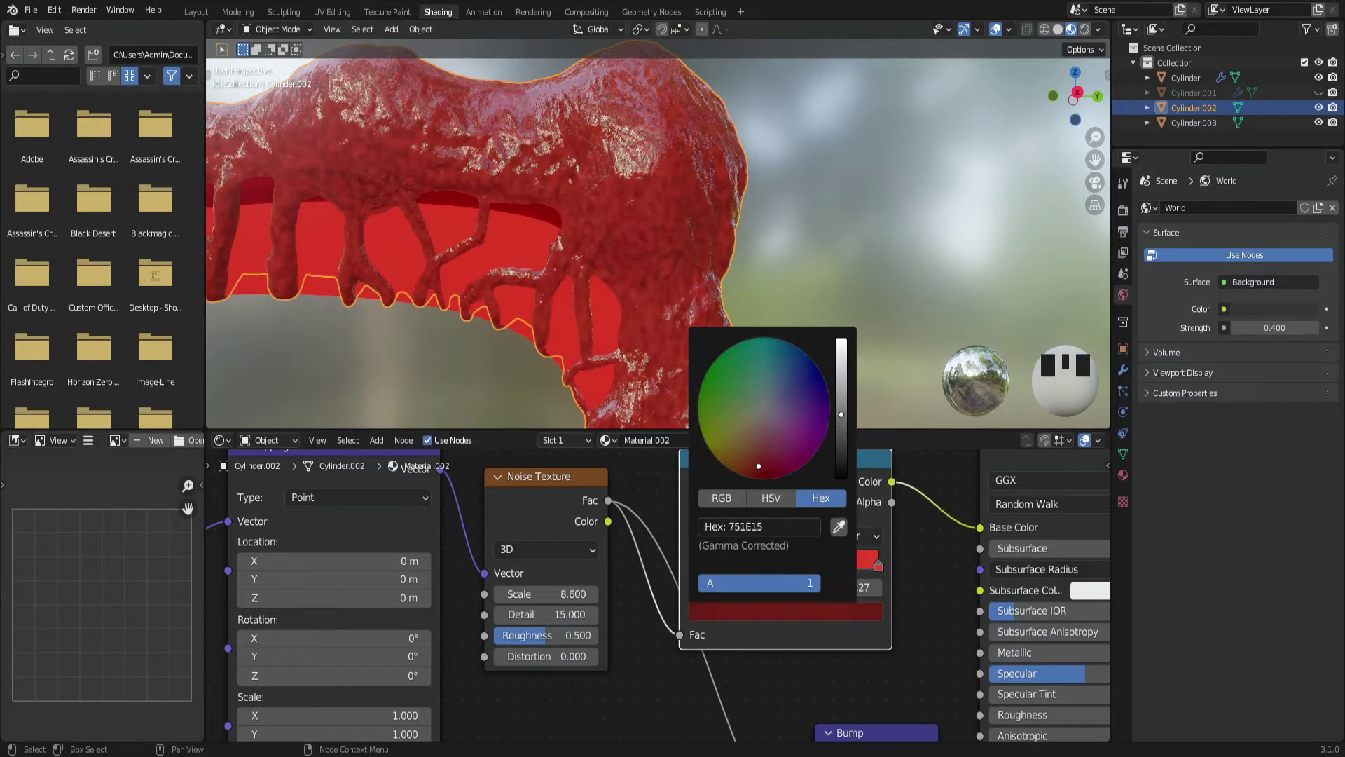
scroll(659, 245, "down", 4)
- Slide the ColorRamp stops, moving the left stop to about 0.45
left_click(736, 564)
left_click_drag(800, 570, 818, 566)
middle_click_drag(631, 294, 560, 304)
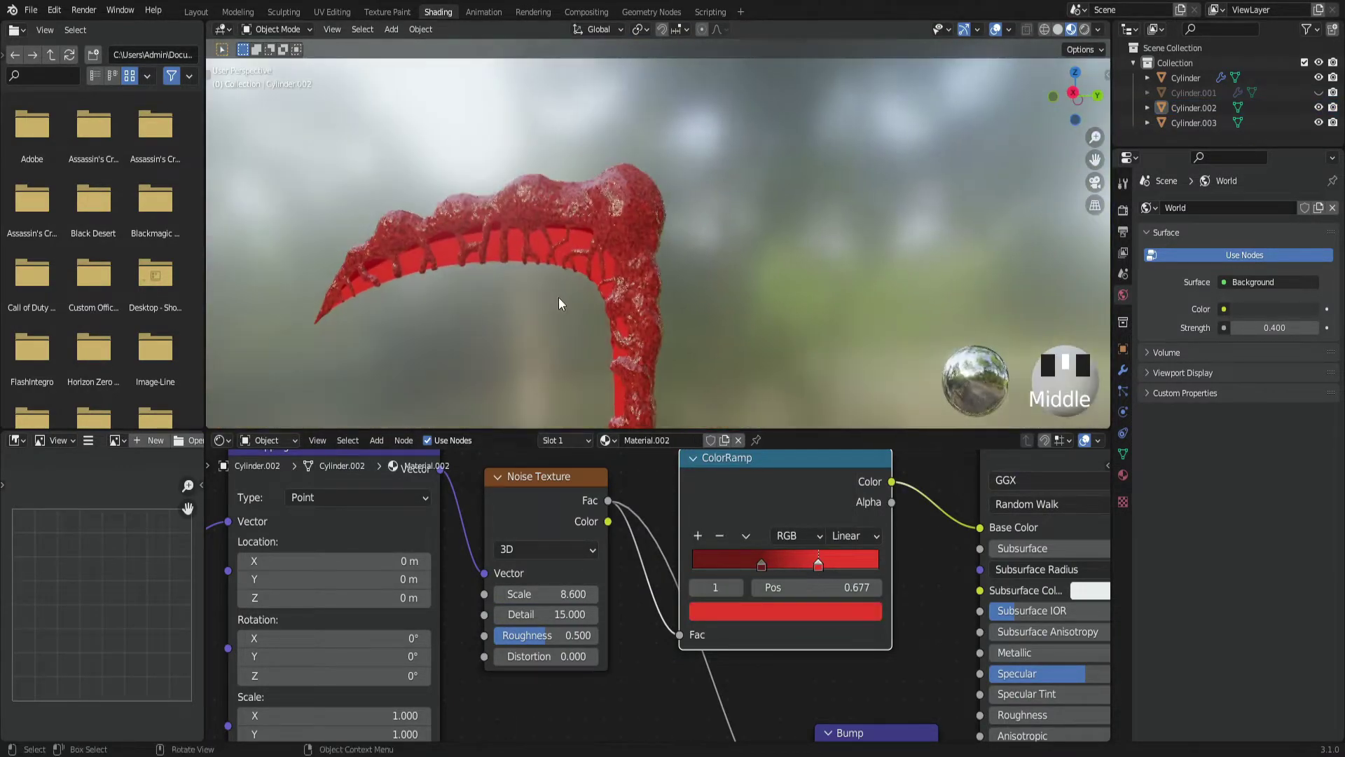
left_click(761, 564)
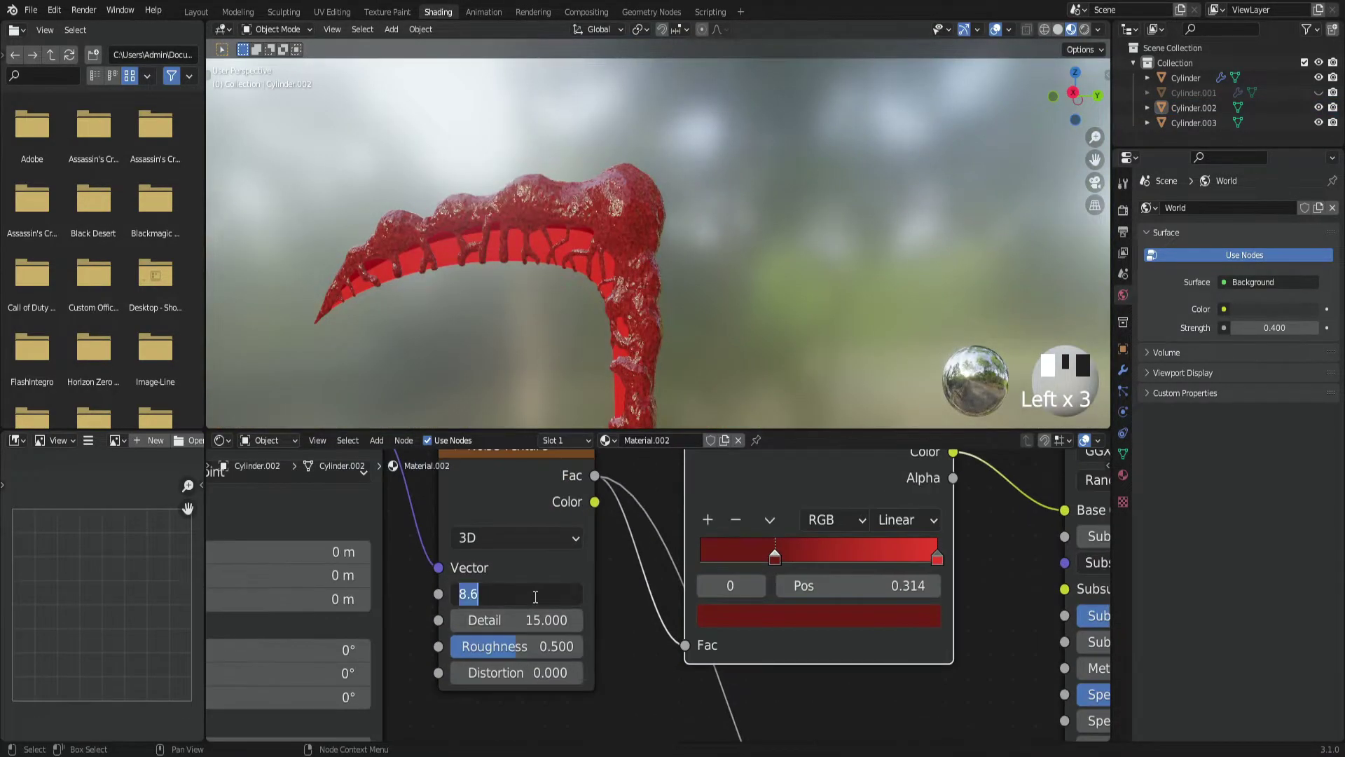
scroll(658, 245, "up", 4)
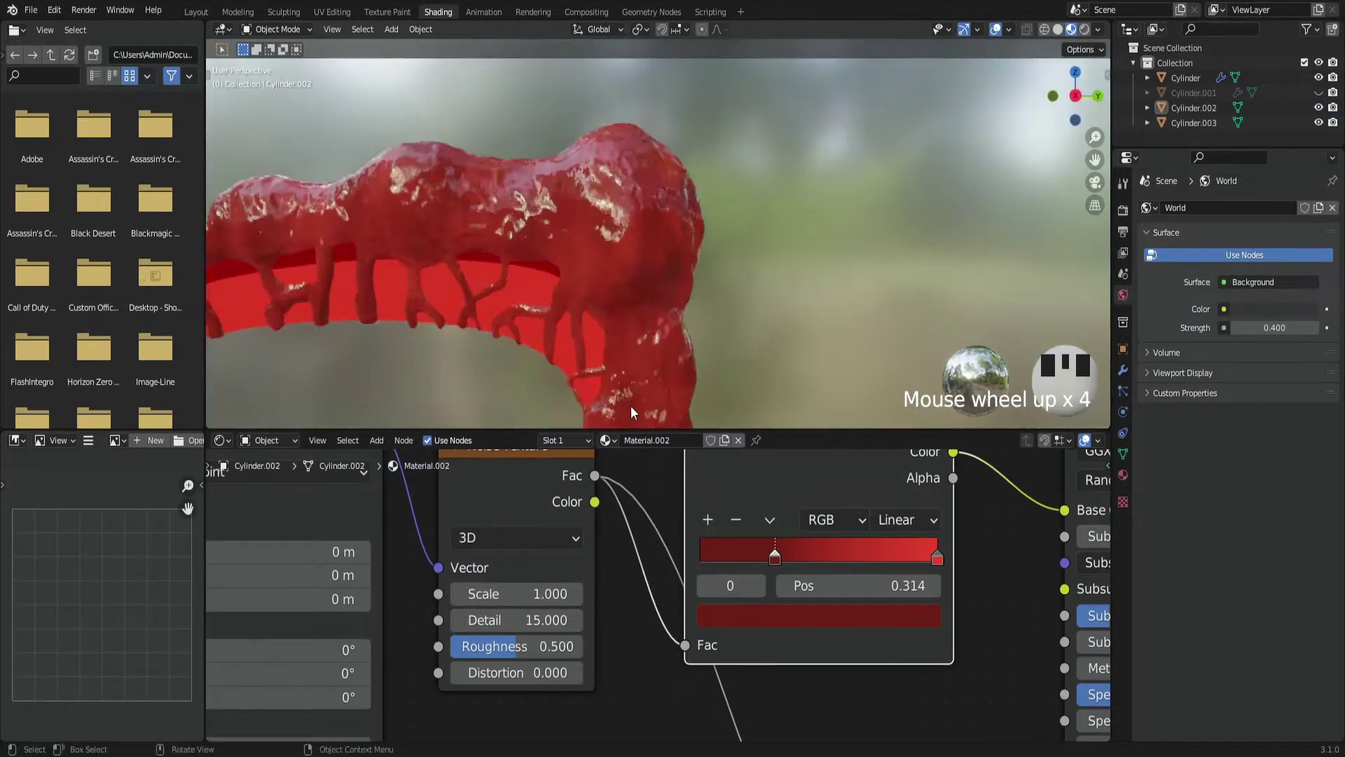
left_click_drag(616, 558, 654, 558)
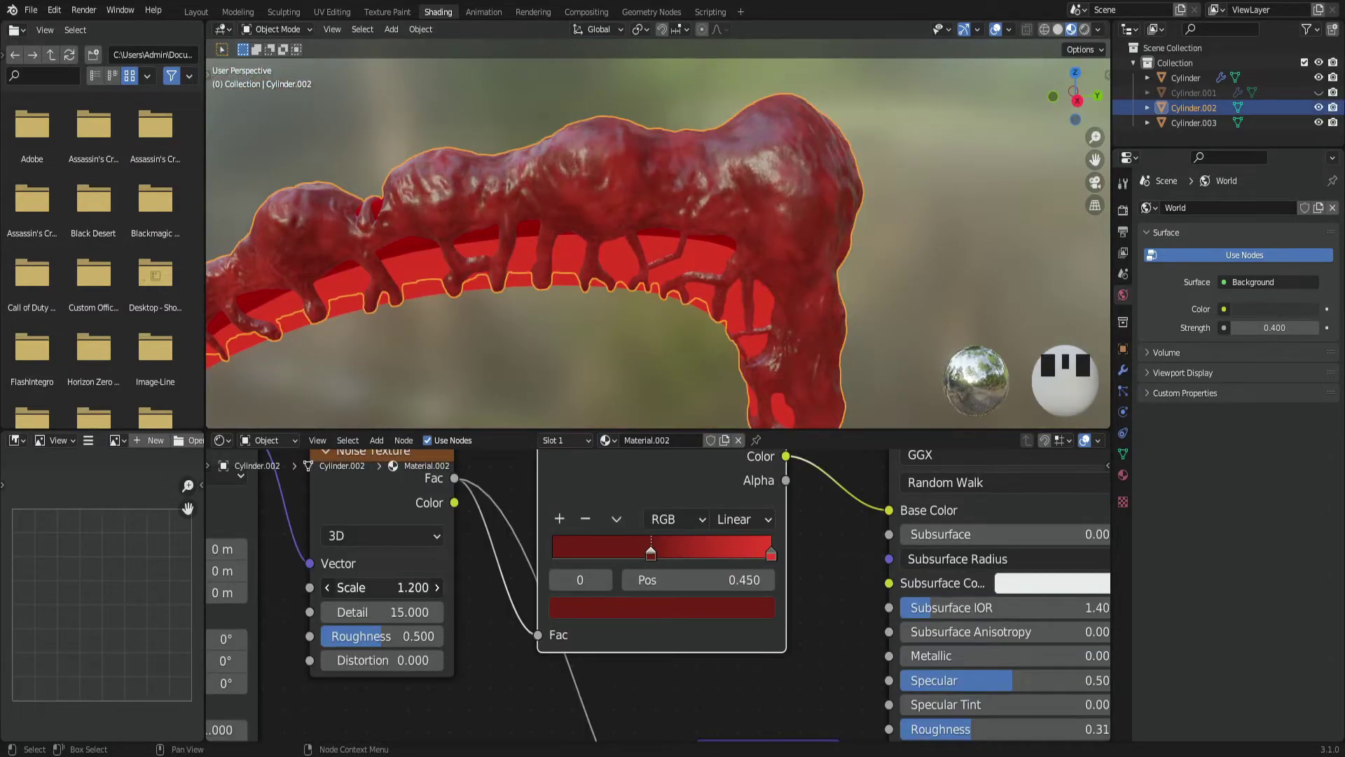
middle_click_drag(630, 280, 578, 380, "shift")
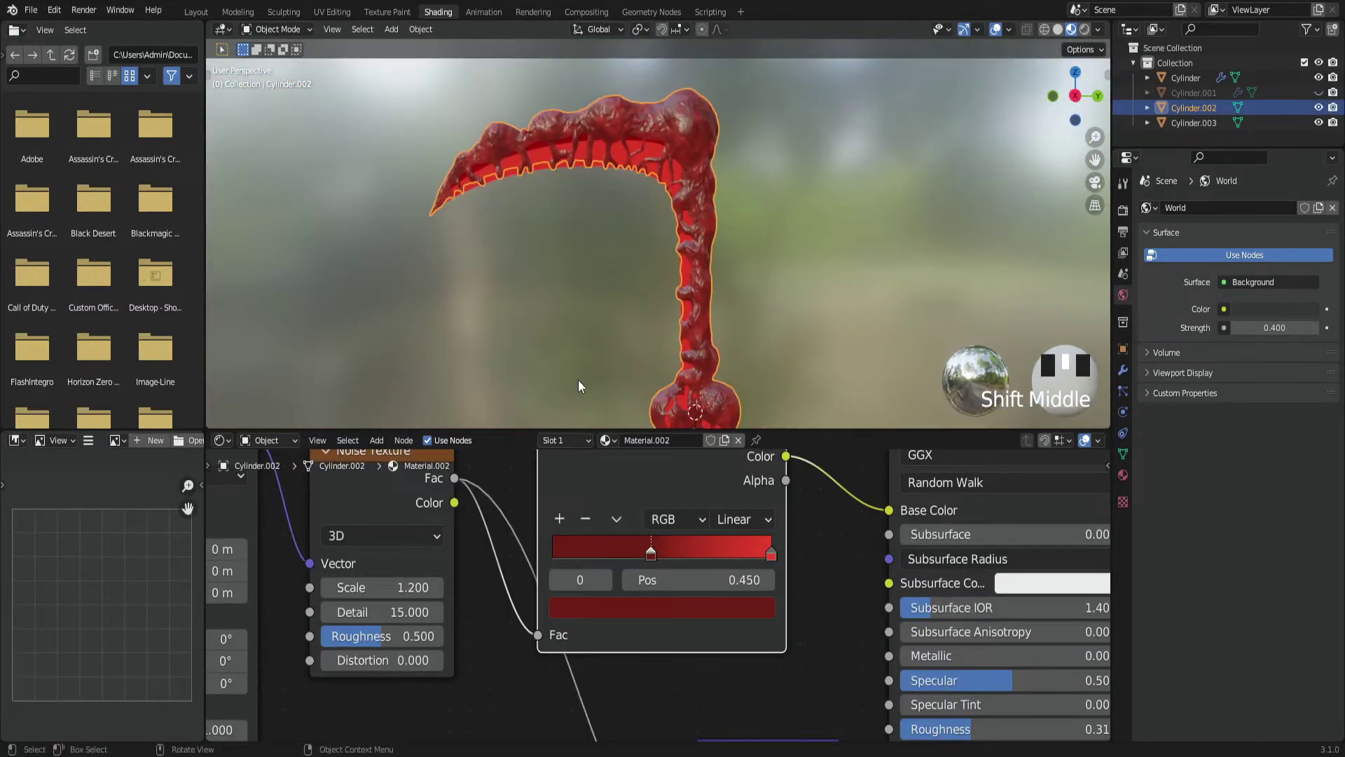